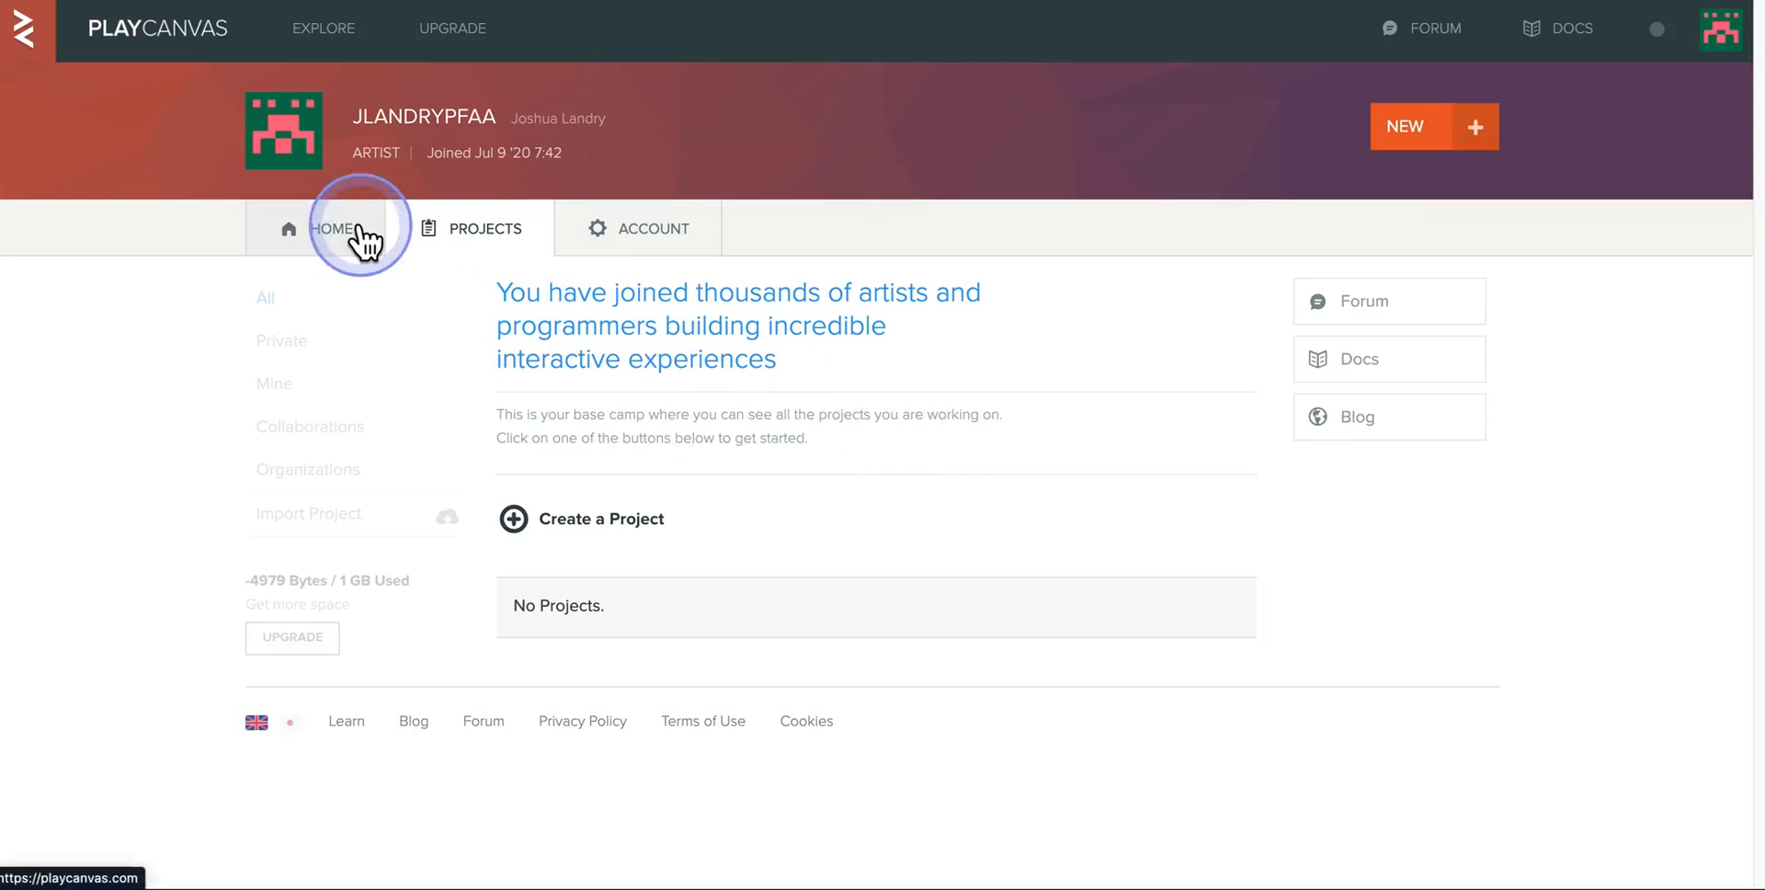
- Open the account's projects page
left_click(360, 241)
left_click(484, 240)
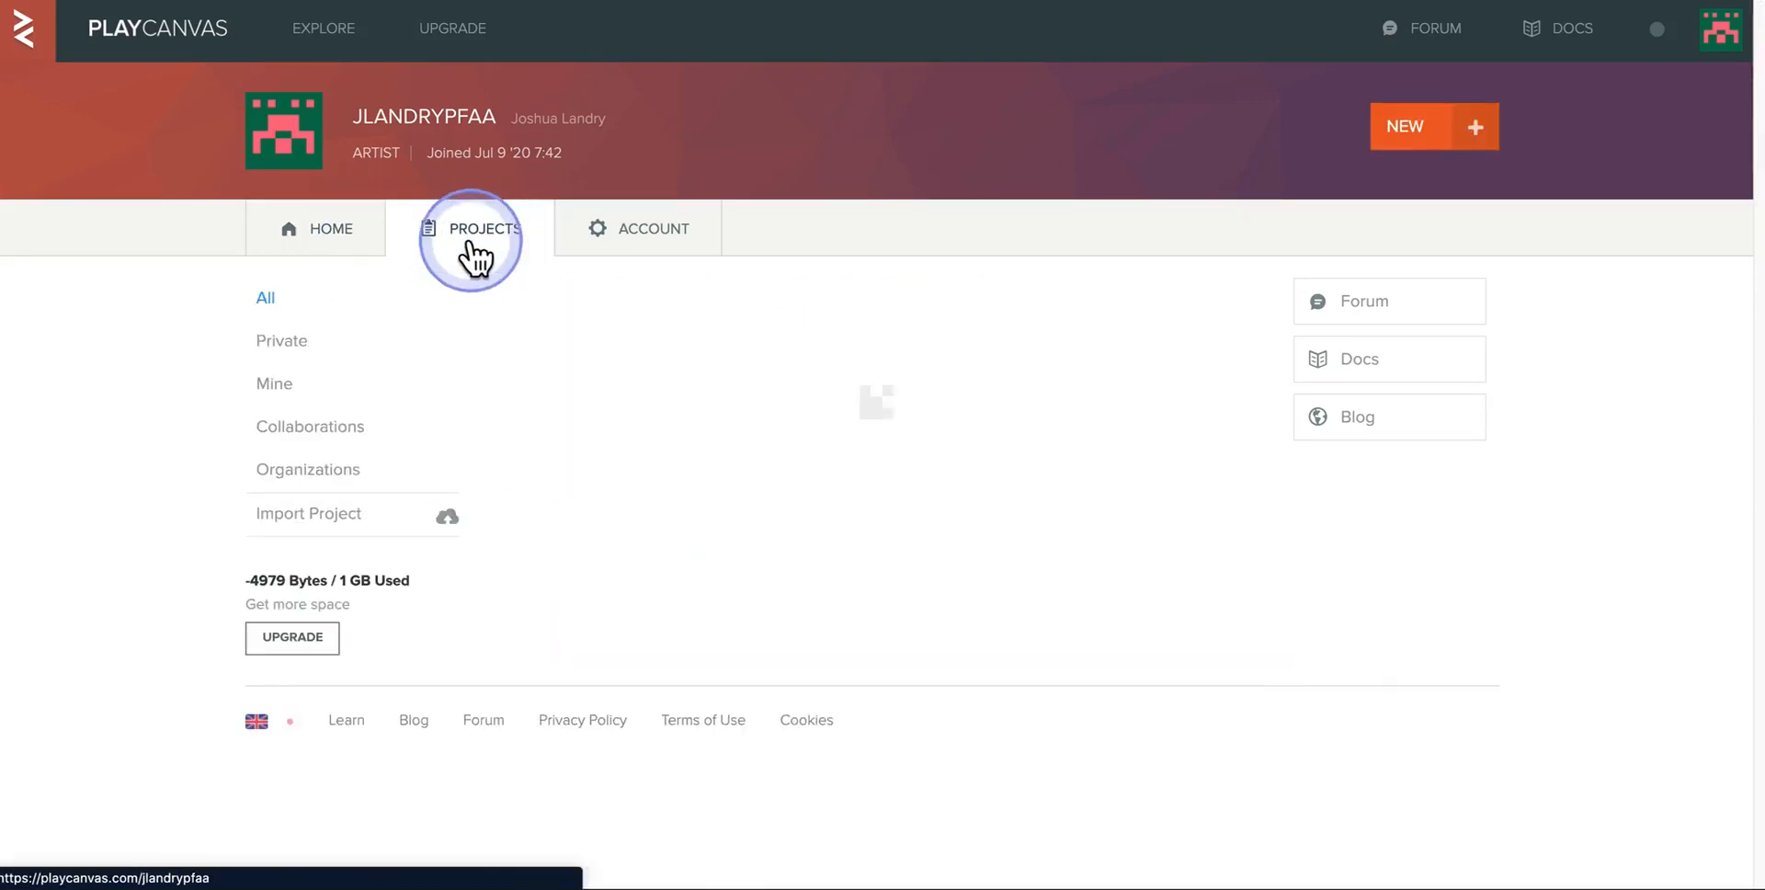
left_click(1721, 35)
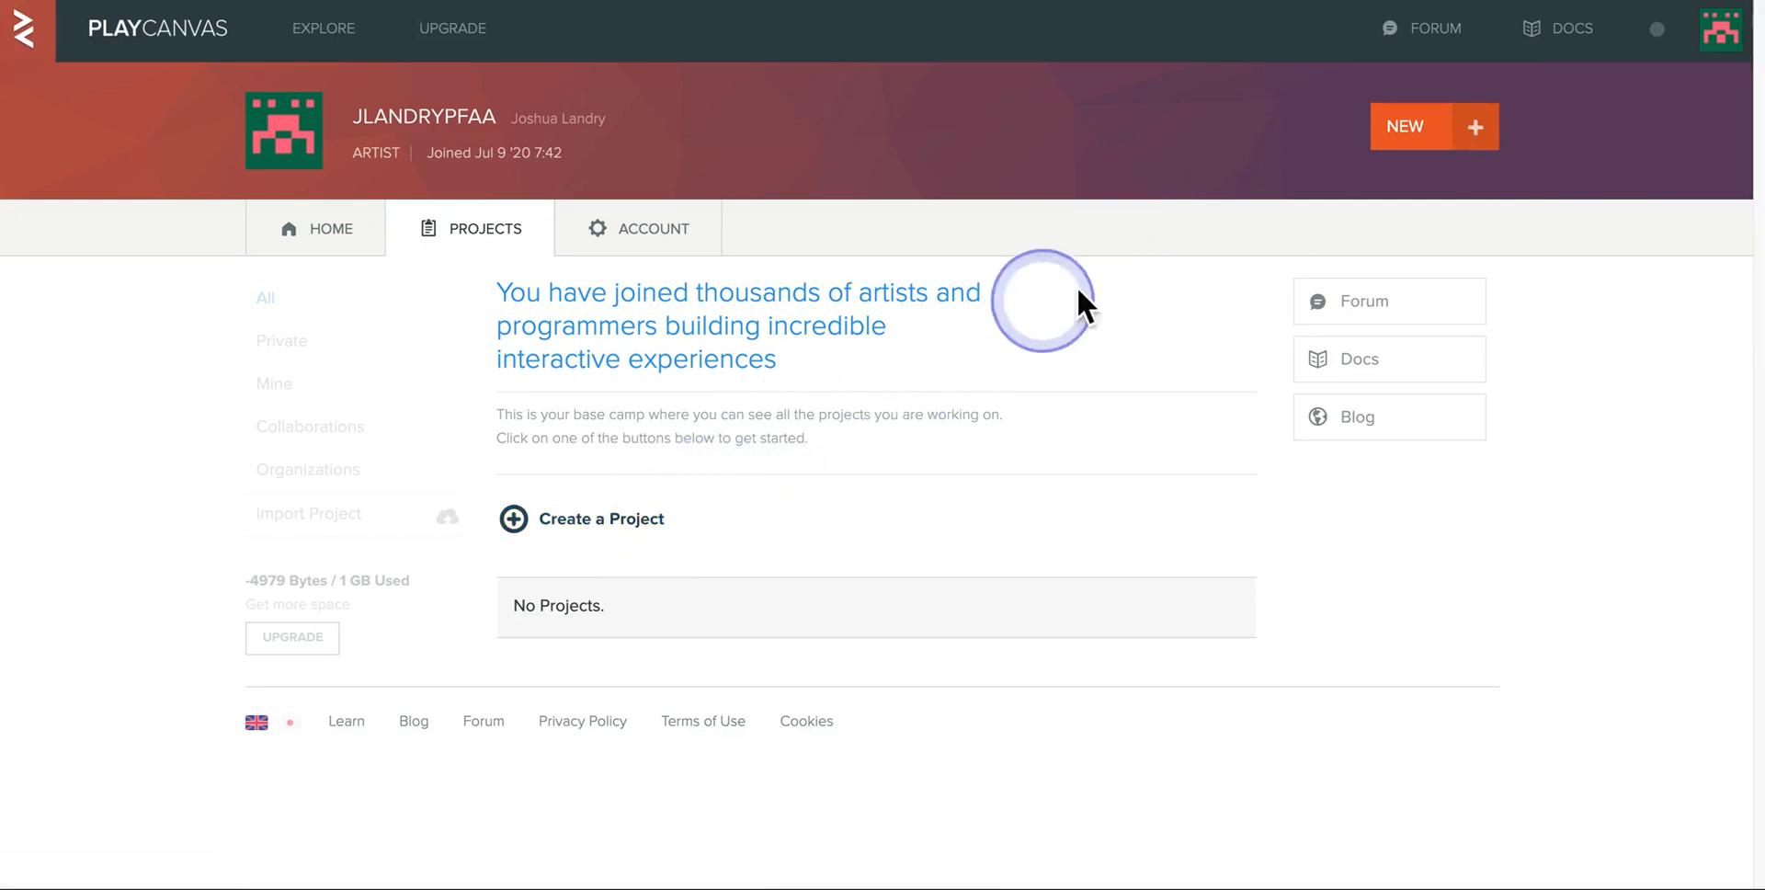
- Create a new public blank project named "Materials Demo"
left_click(1399, 134)
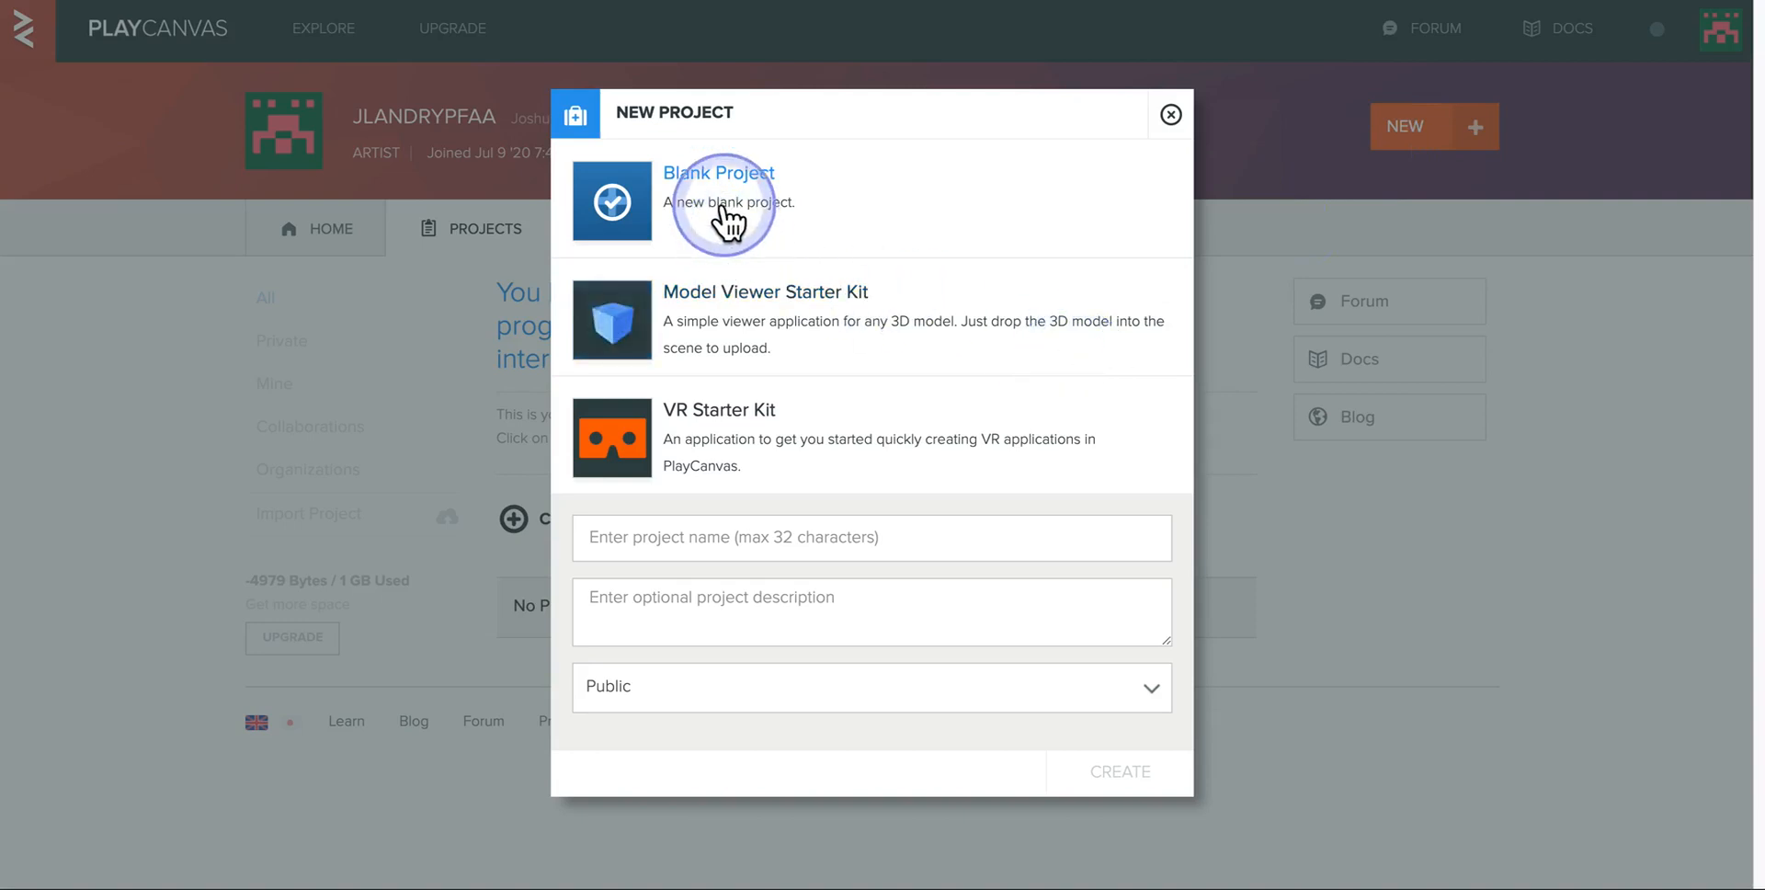
left_click(717, 547)
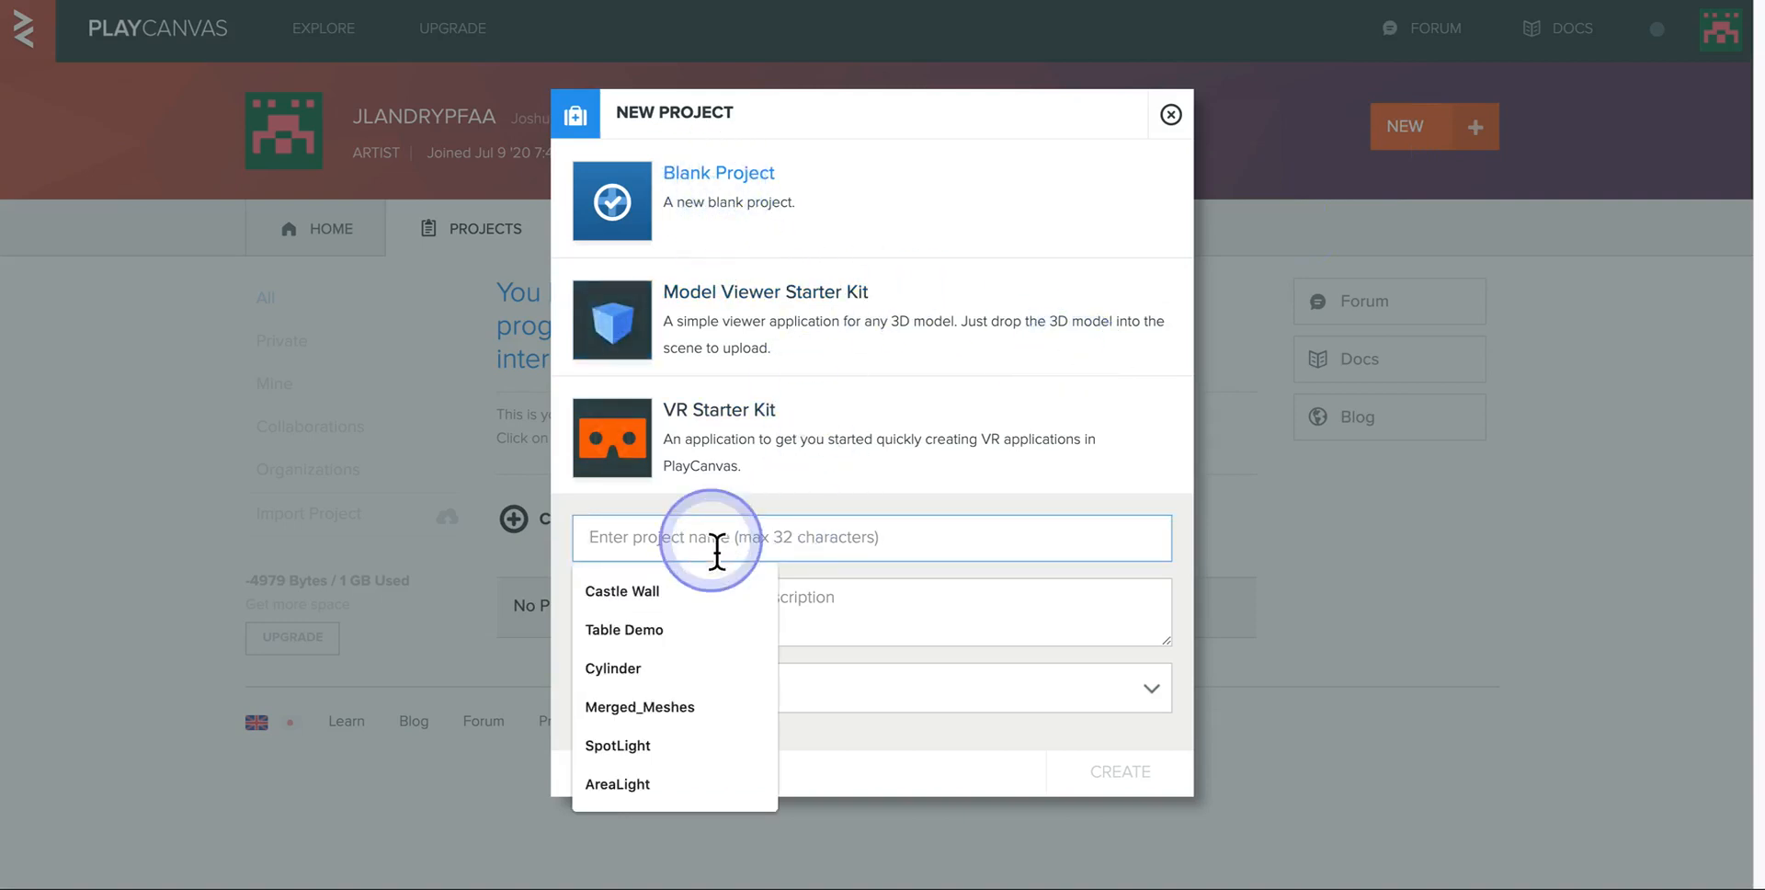
type("Mater")
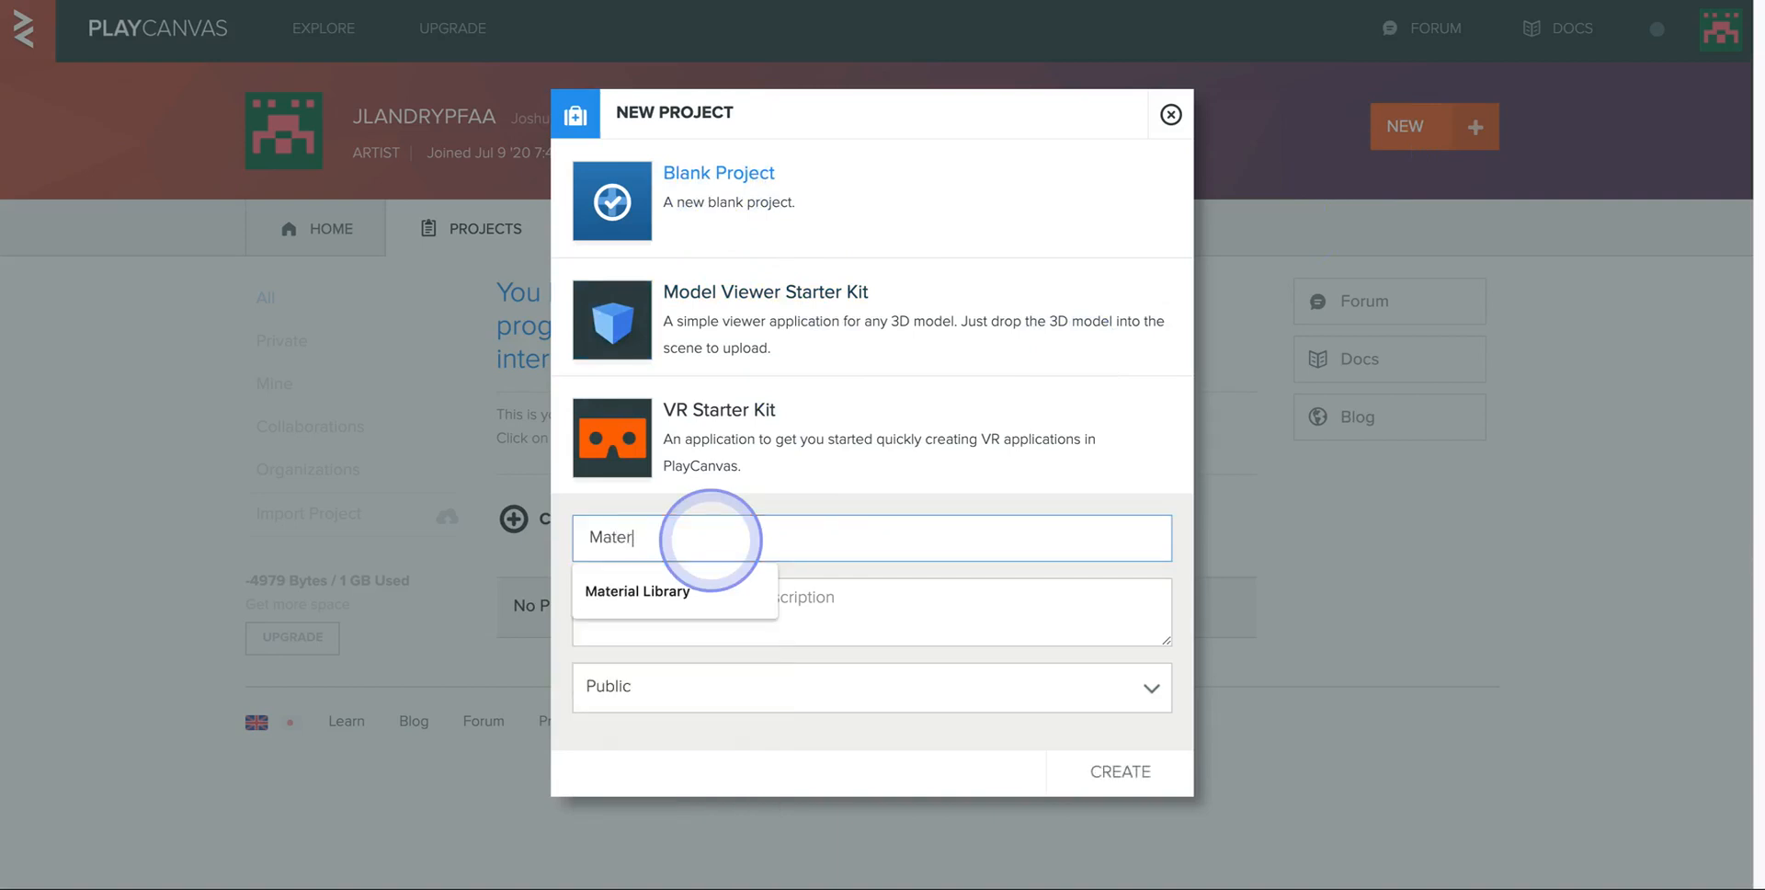
type("ials Demo")
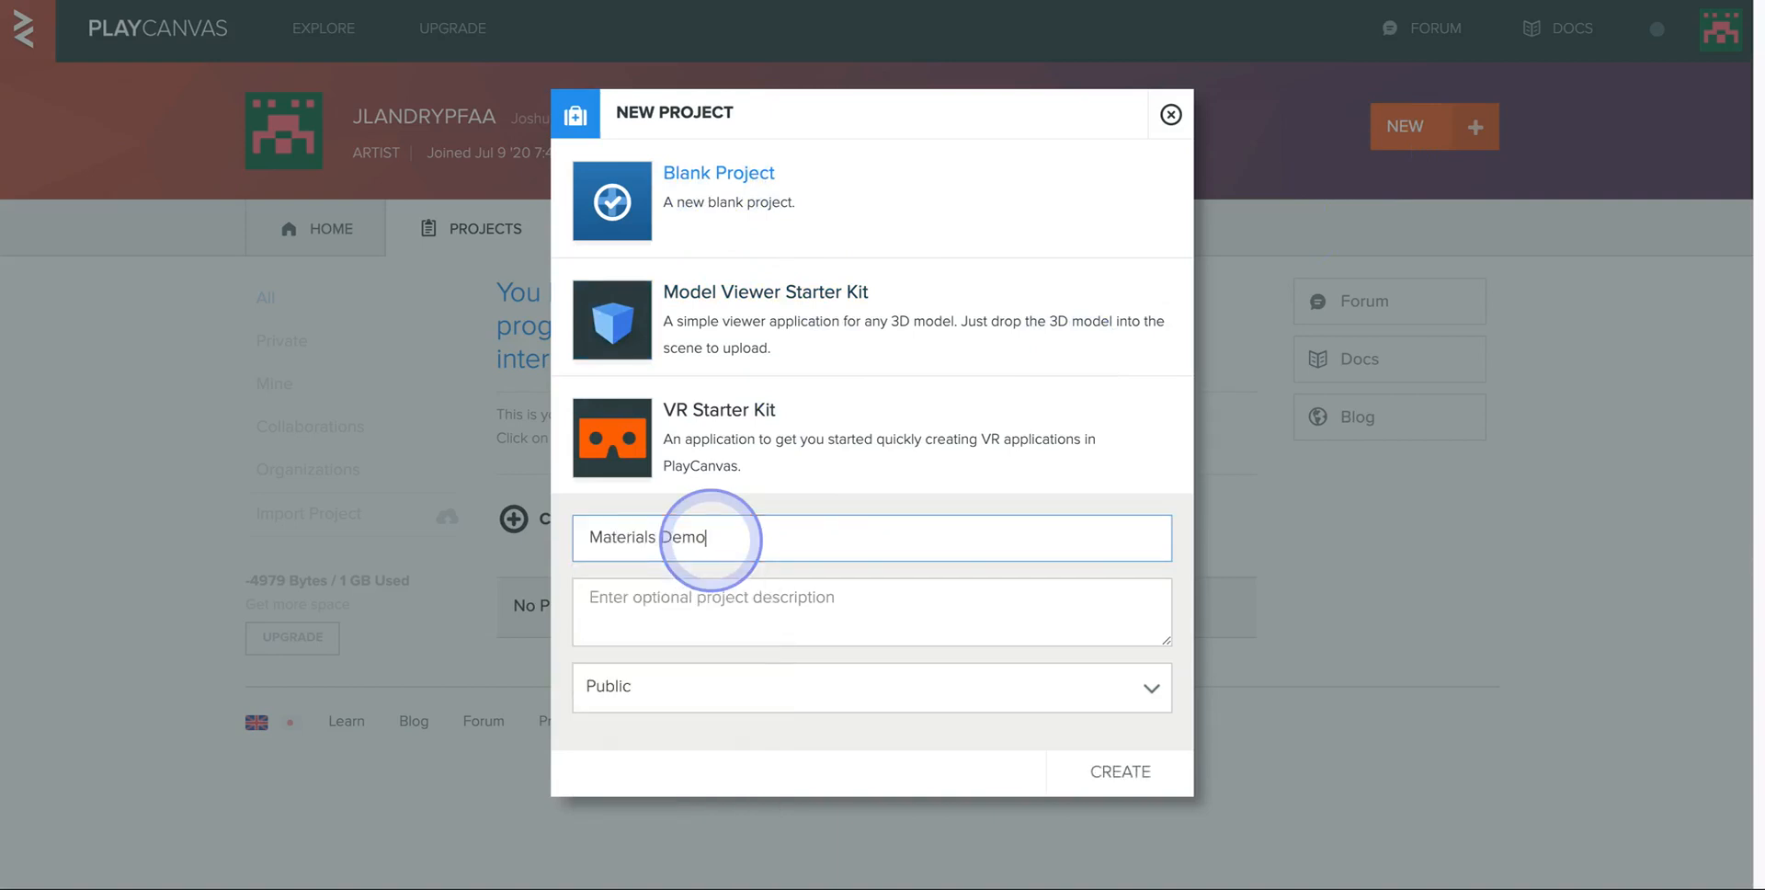
left_click(1087, 774)
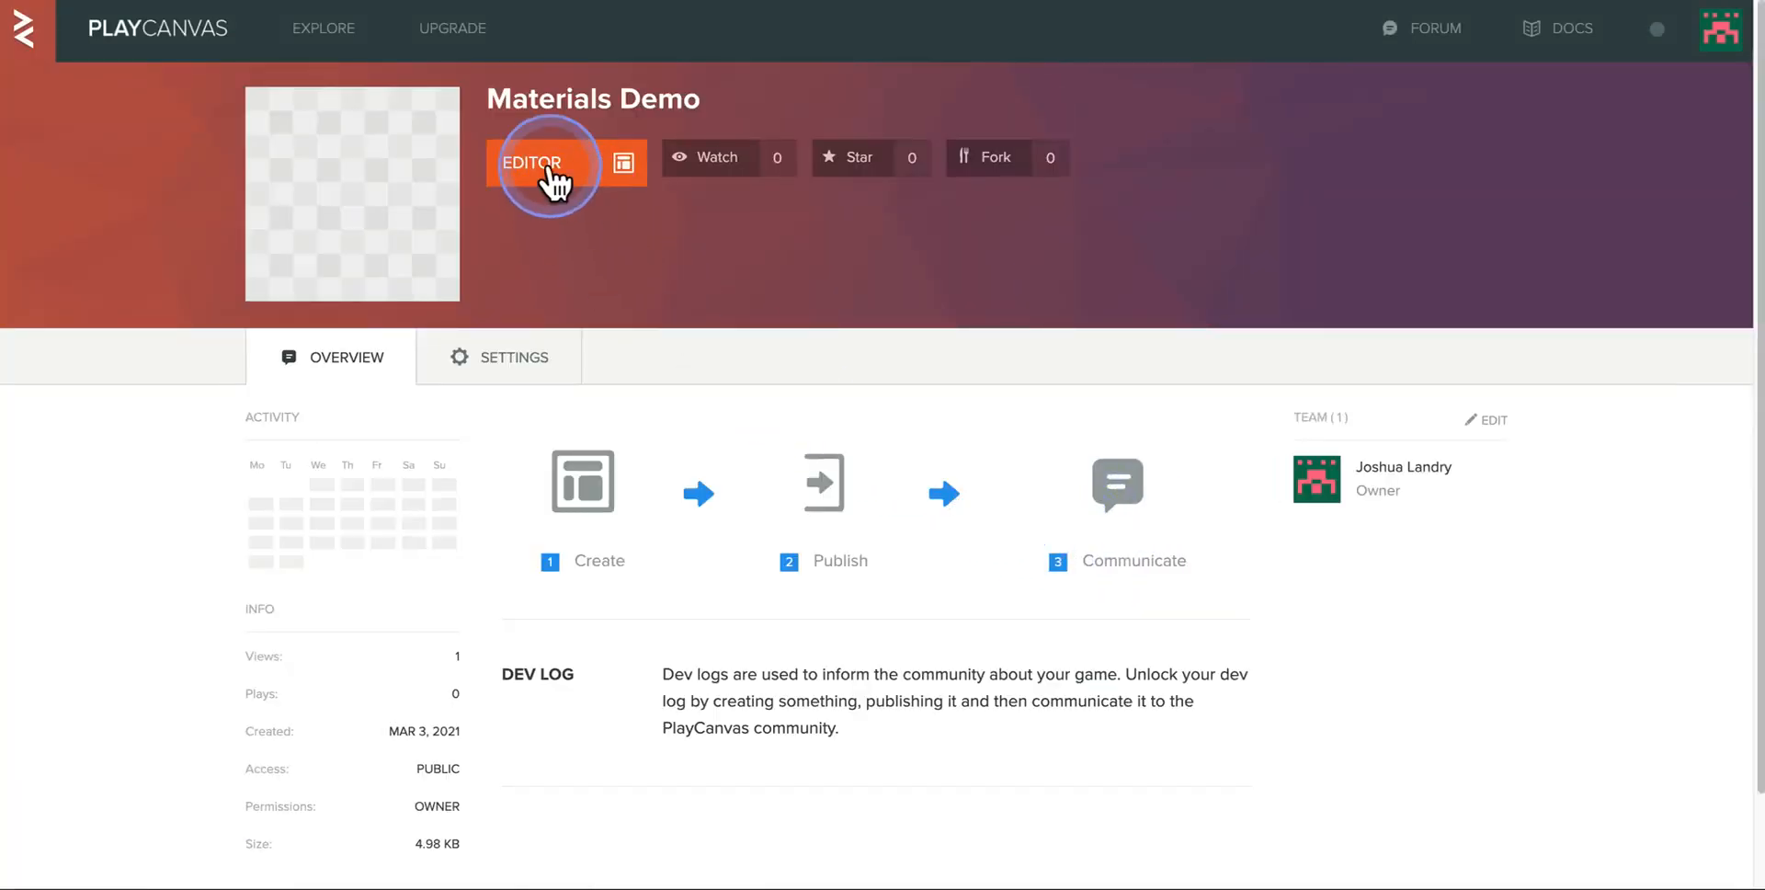
- Open the Materials Demo project in the editor and load its Untitled scene
left_click(554, 167)
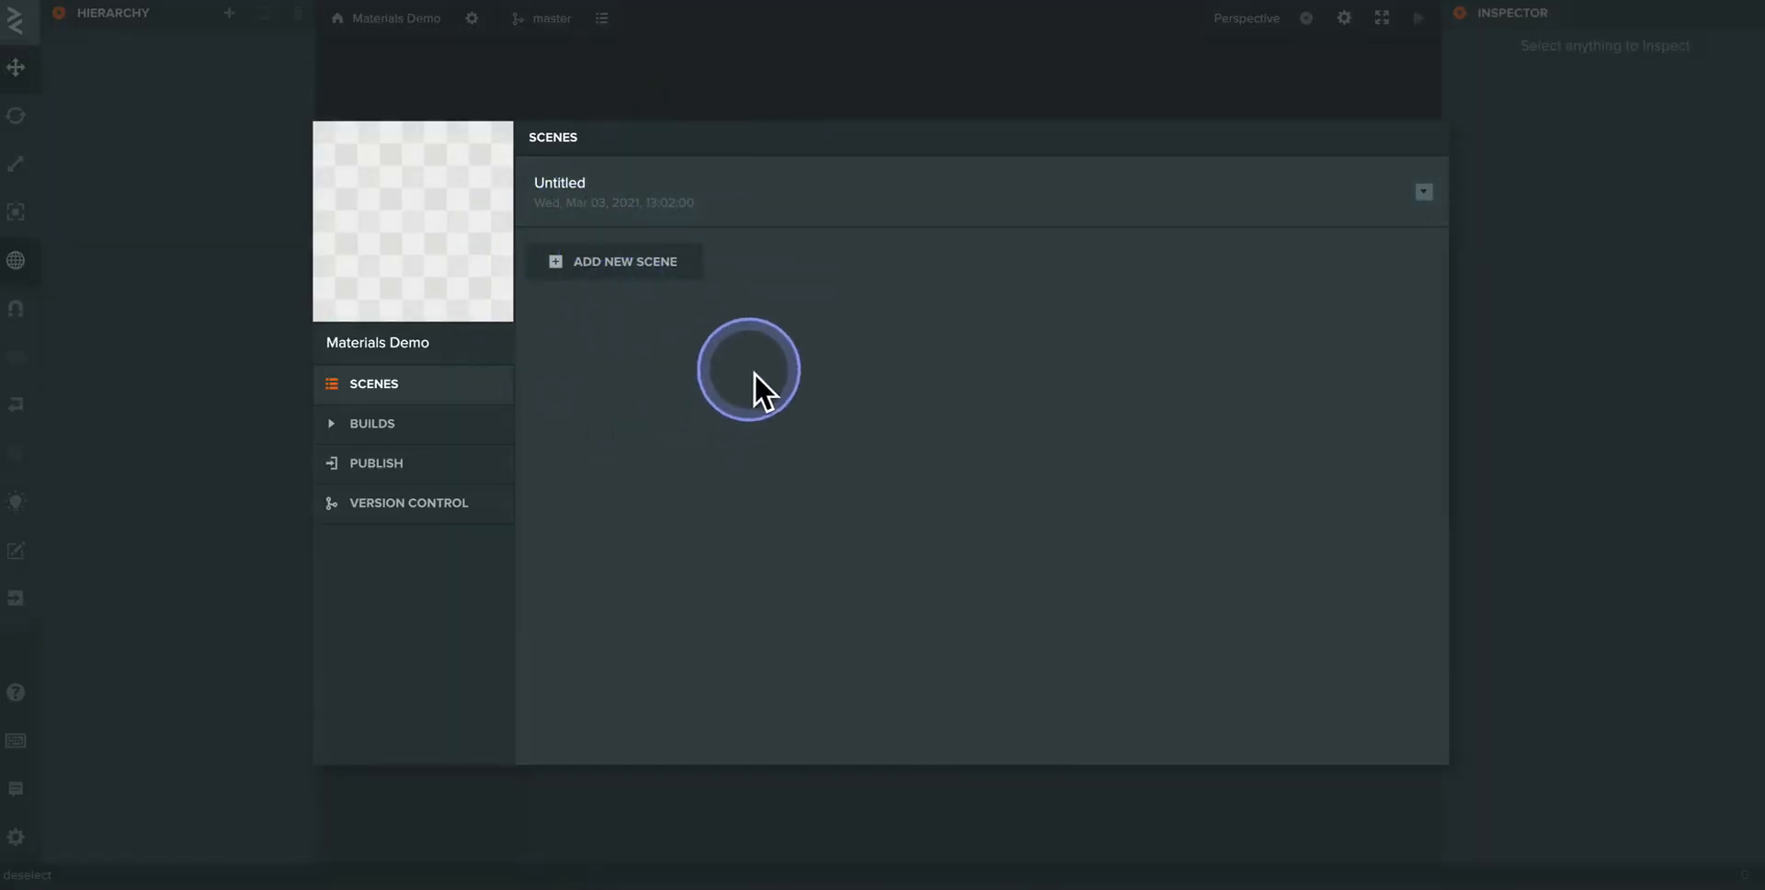
left_click(567, 186)
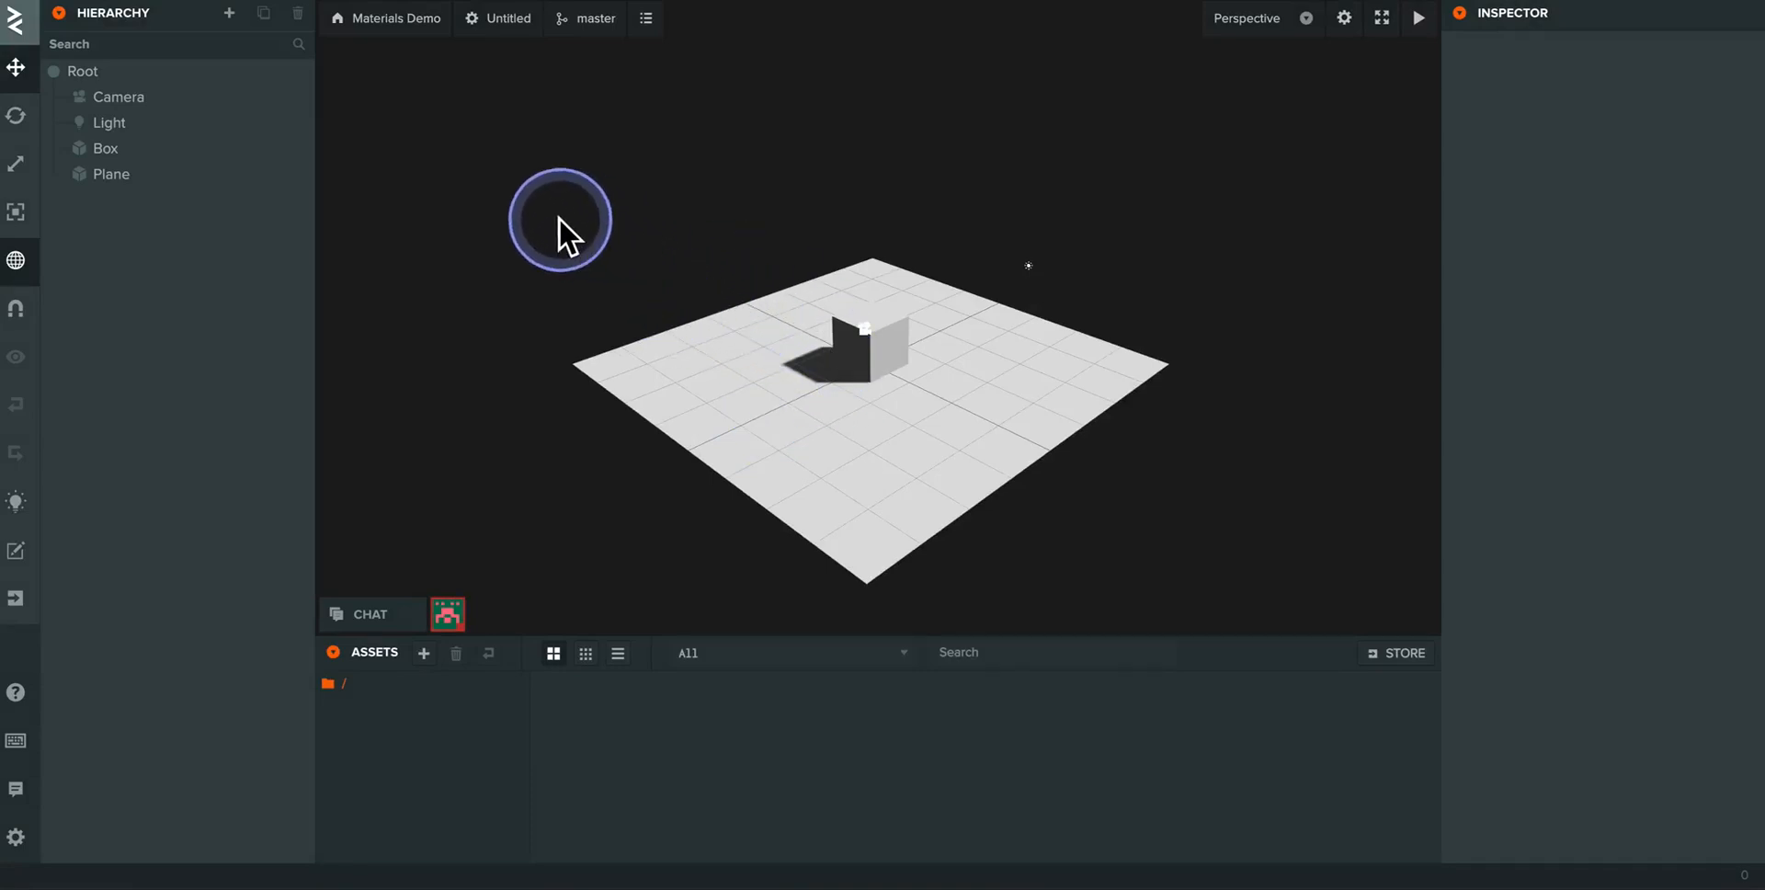
- Rename the scene as "Level 1" in the scene settings
left_click(501, 37)
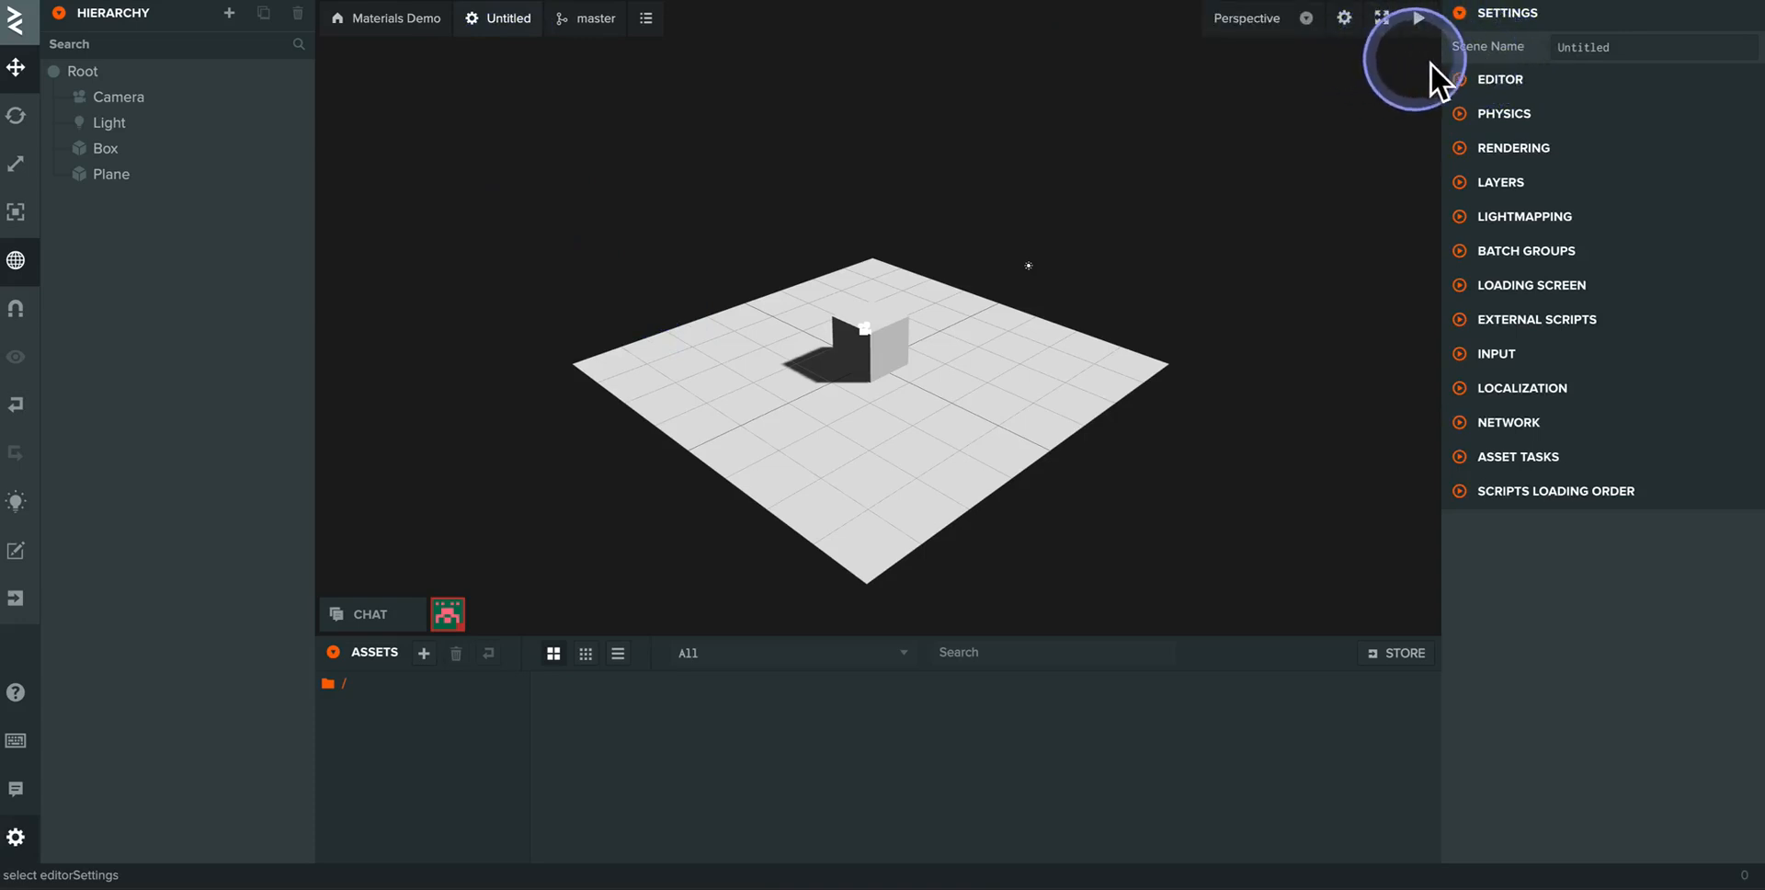
mouse_move(1549, 65)
left_mouse_down()
mouse_move(1609, 15)
mouse_move(1544, 67)
left_mouse_up()
left_click(1640, 52)
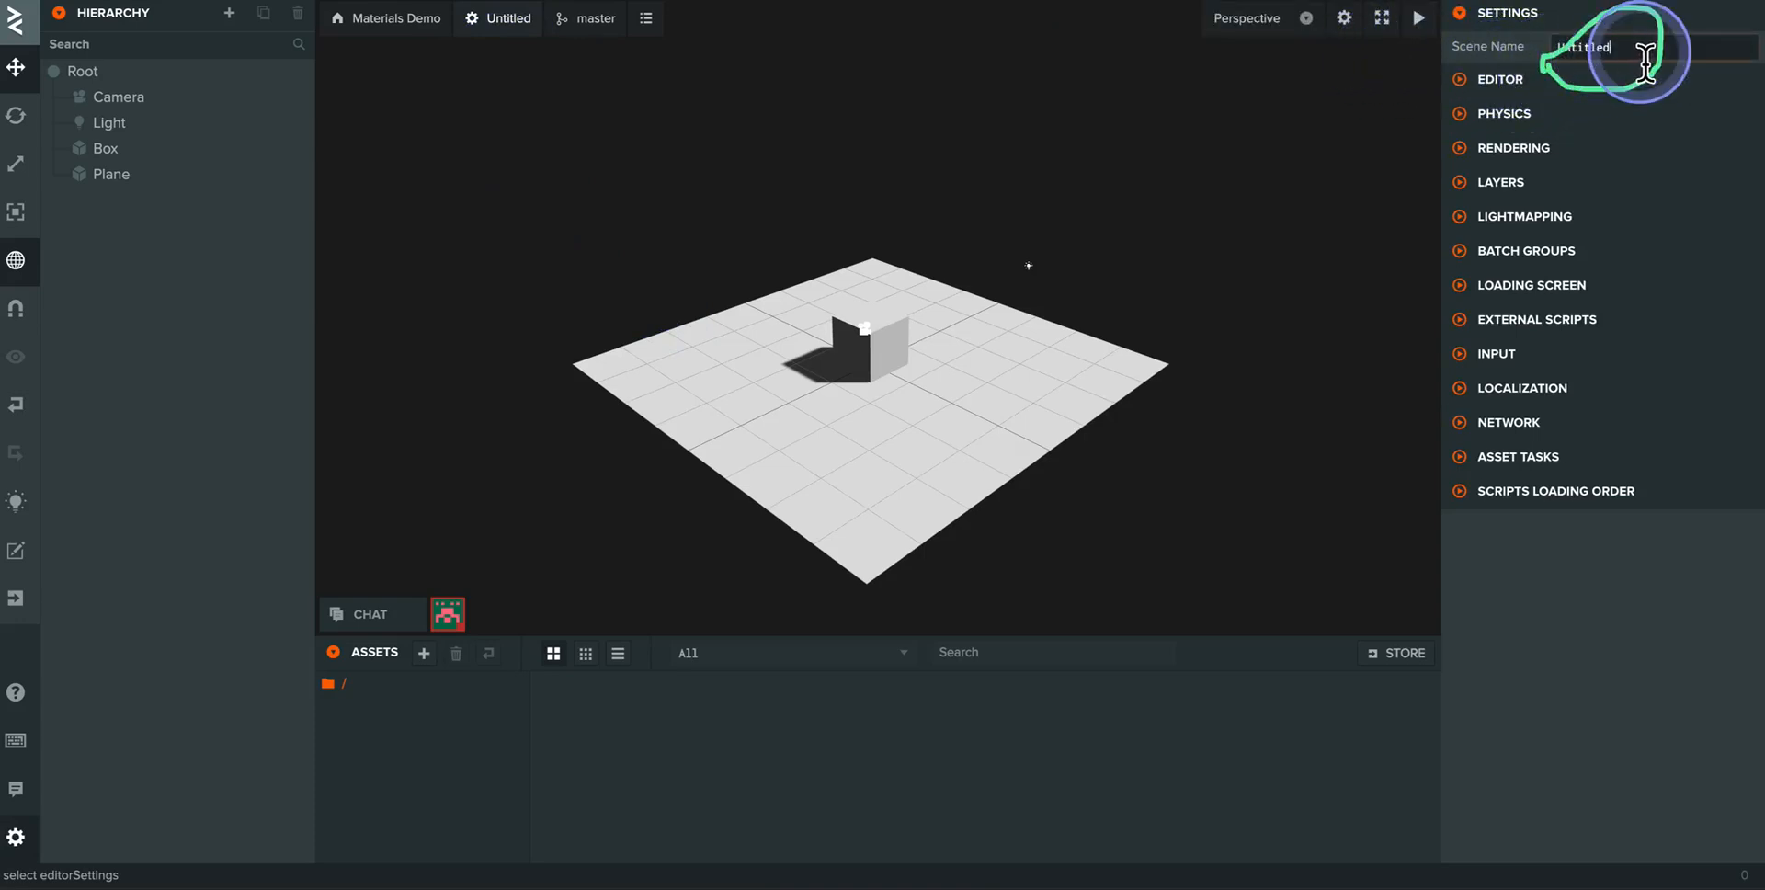
key("BackSpace")
key("BackSpace")
key("BackSpace")
key("BackSpace")
key("BackSpace")
key("BackSpace")
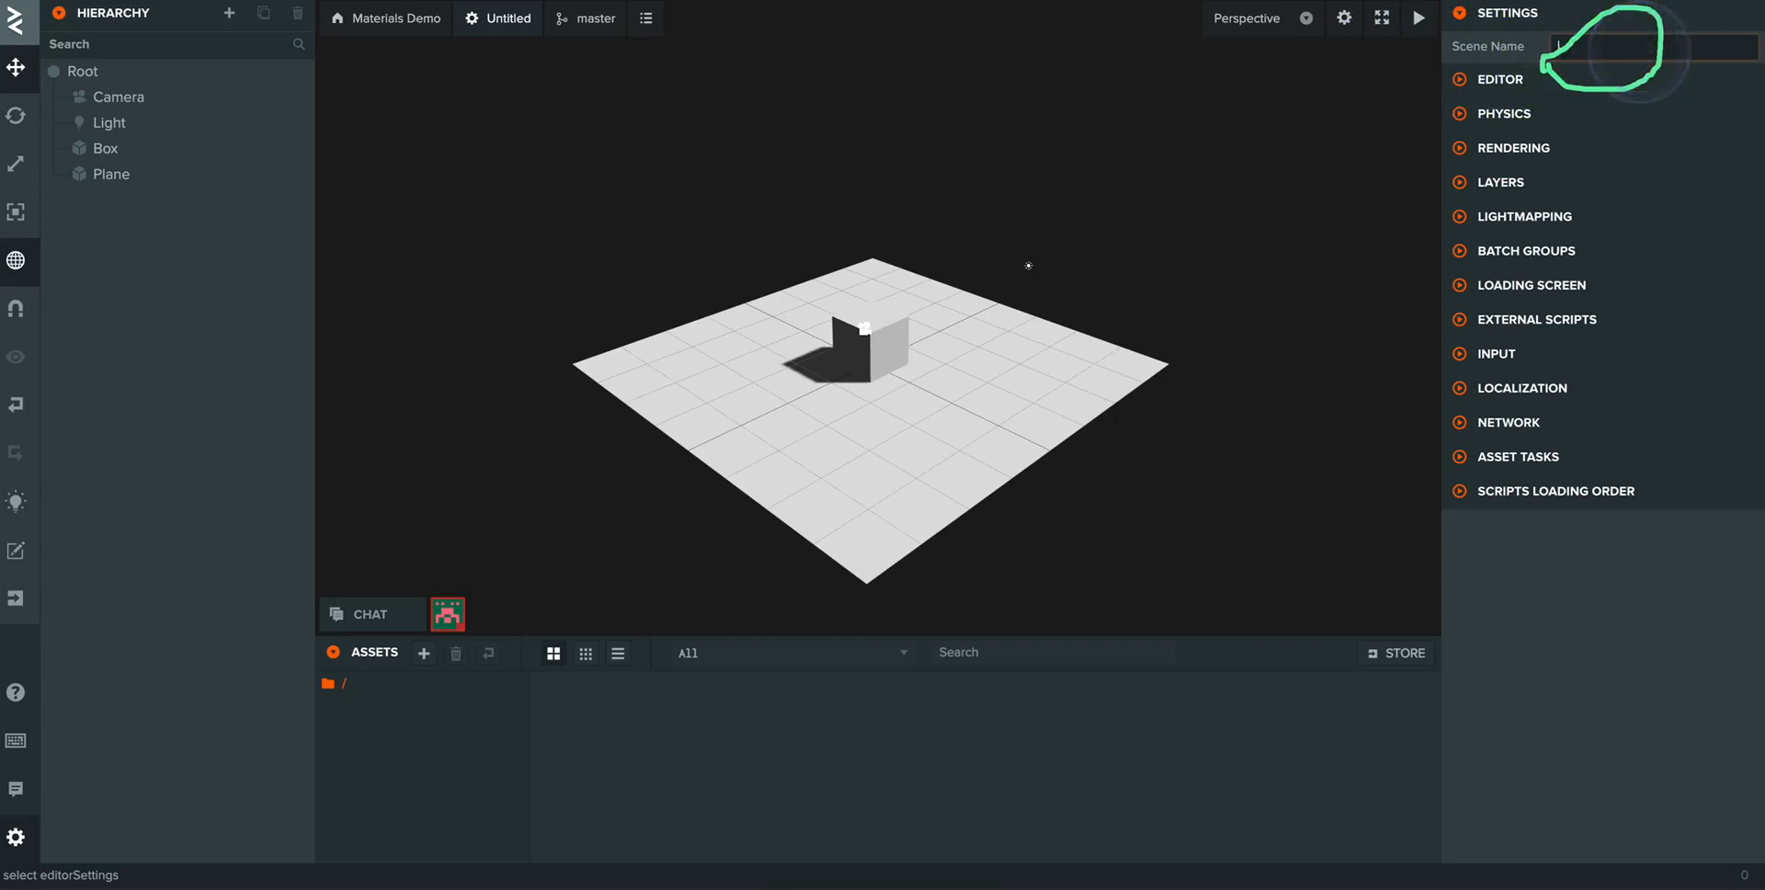
type("Level 1")
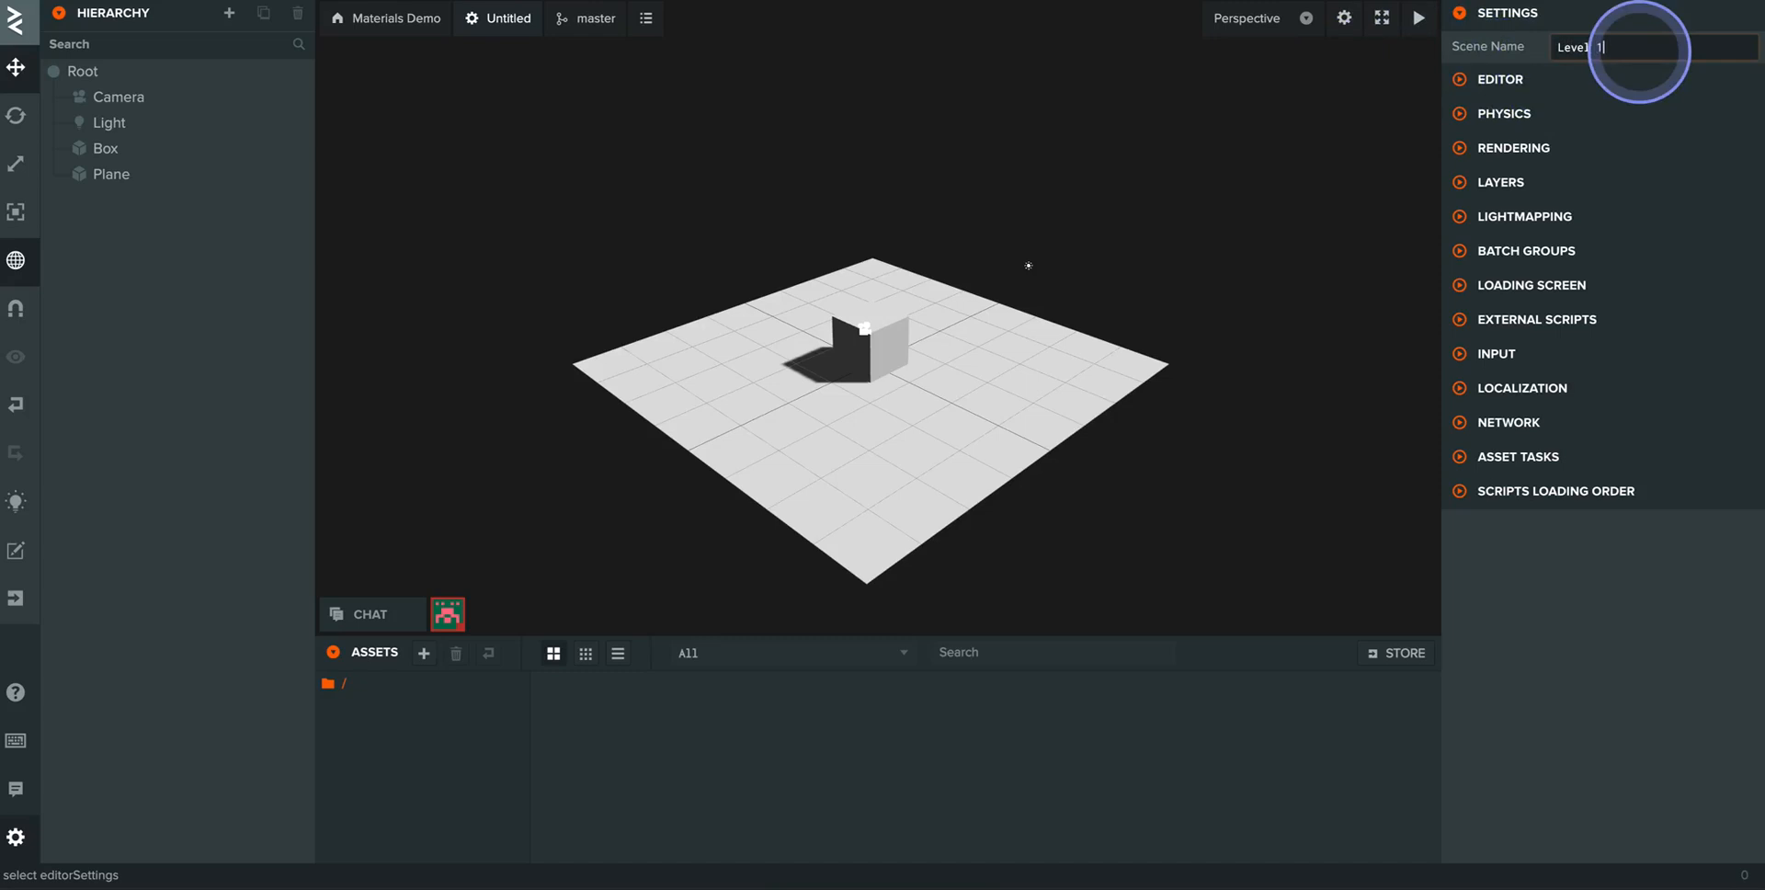
left_click(1248, 185)
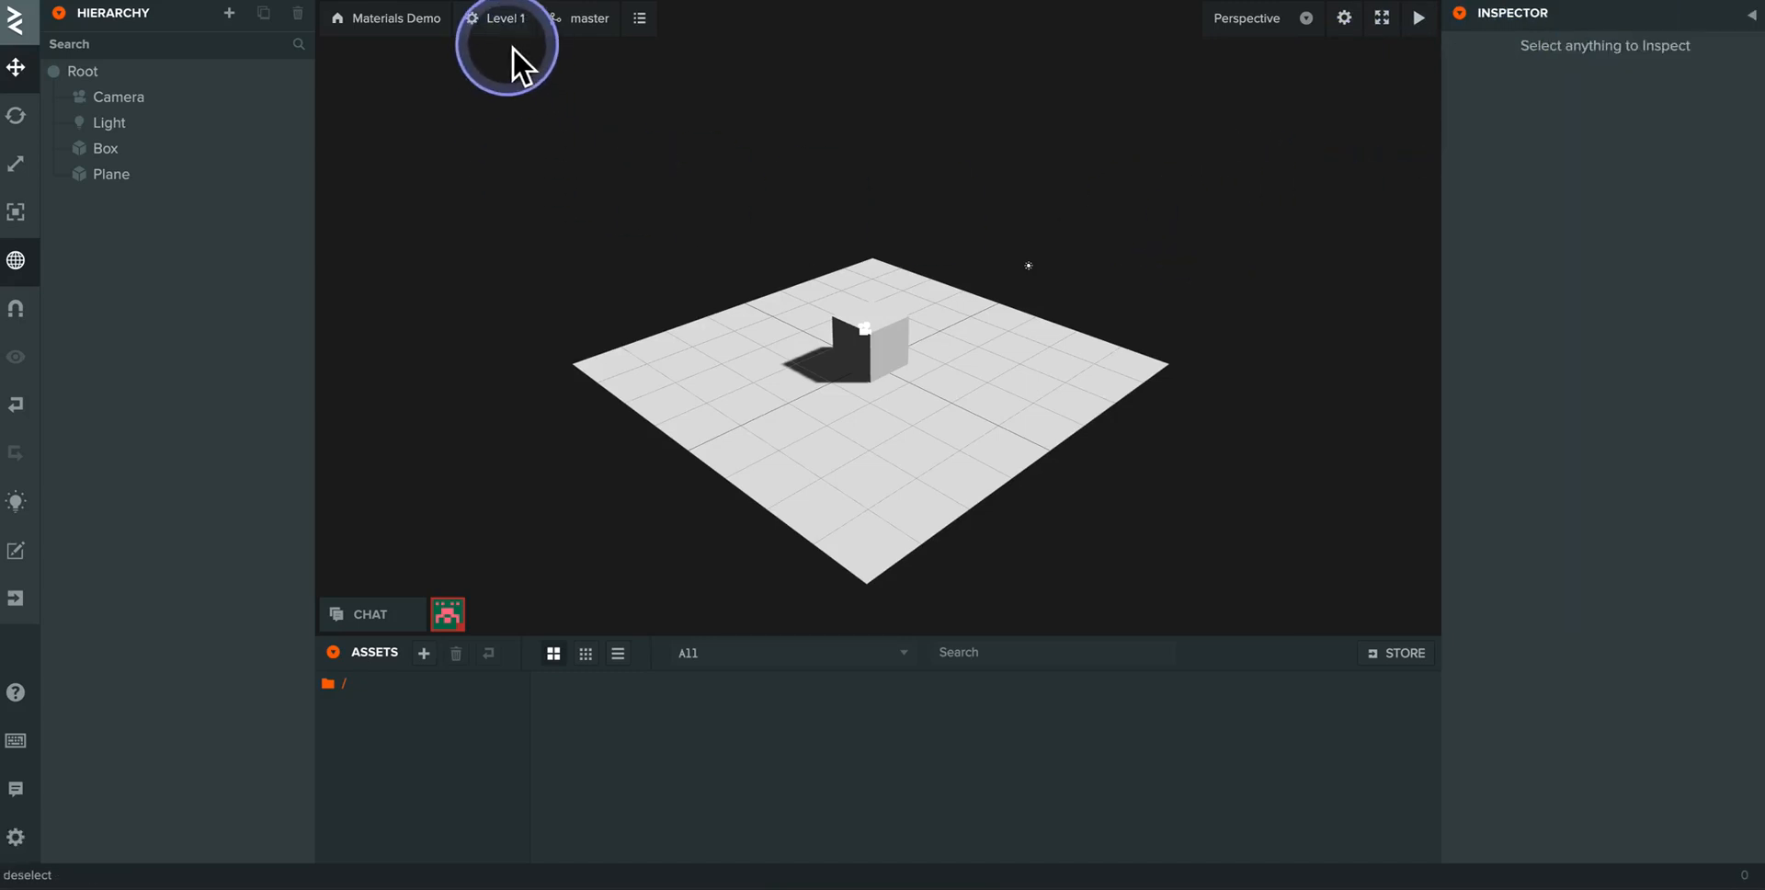
- Add a cylinder primitive under Root and move it away from the box to about Y 1.921 and Z 2.373
scroll(791, 381, "up", 5)
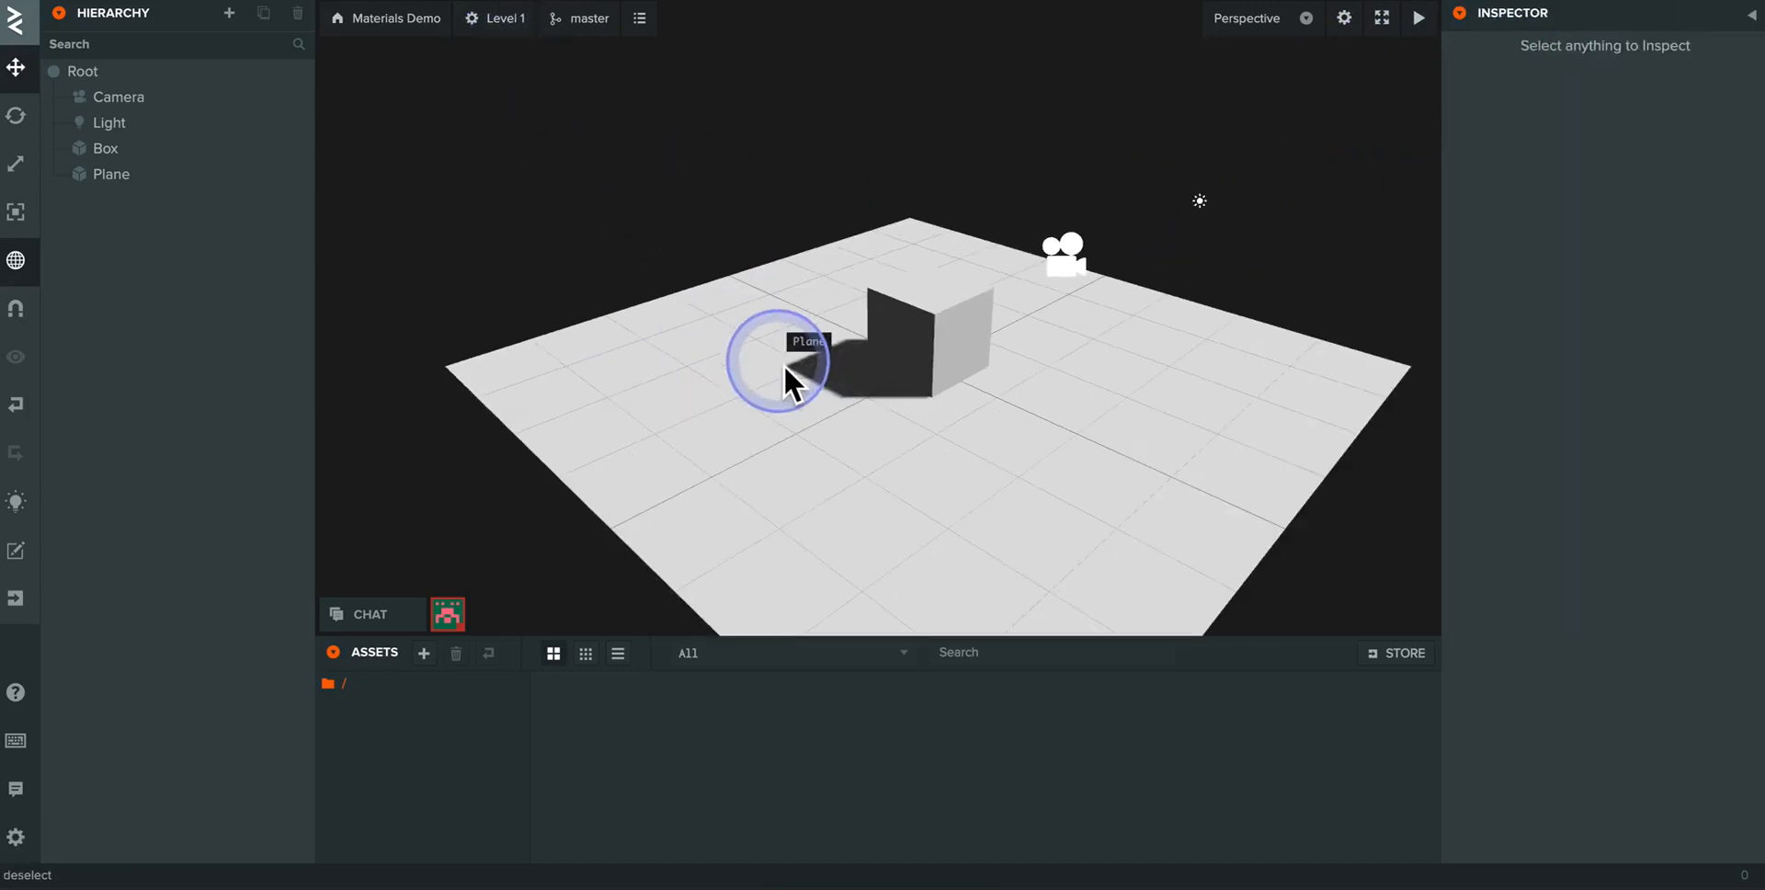
left_click_drag(802, 383, 683, 379)
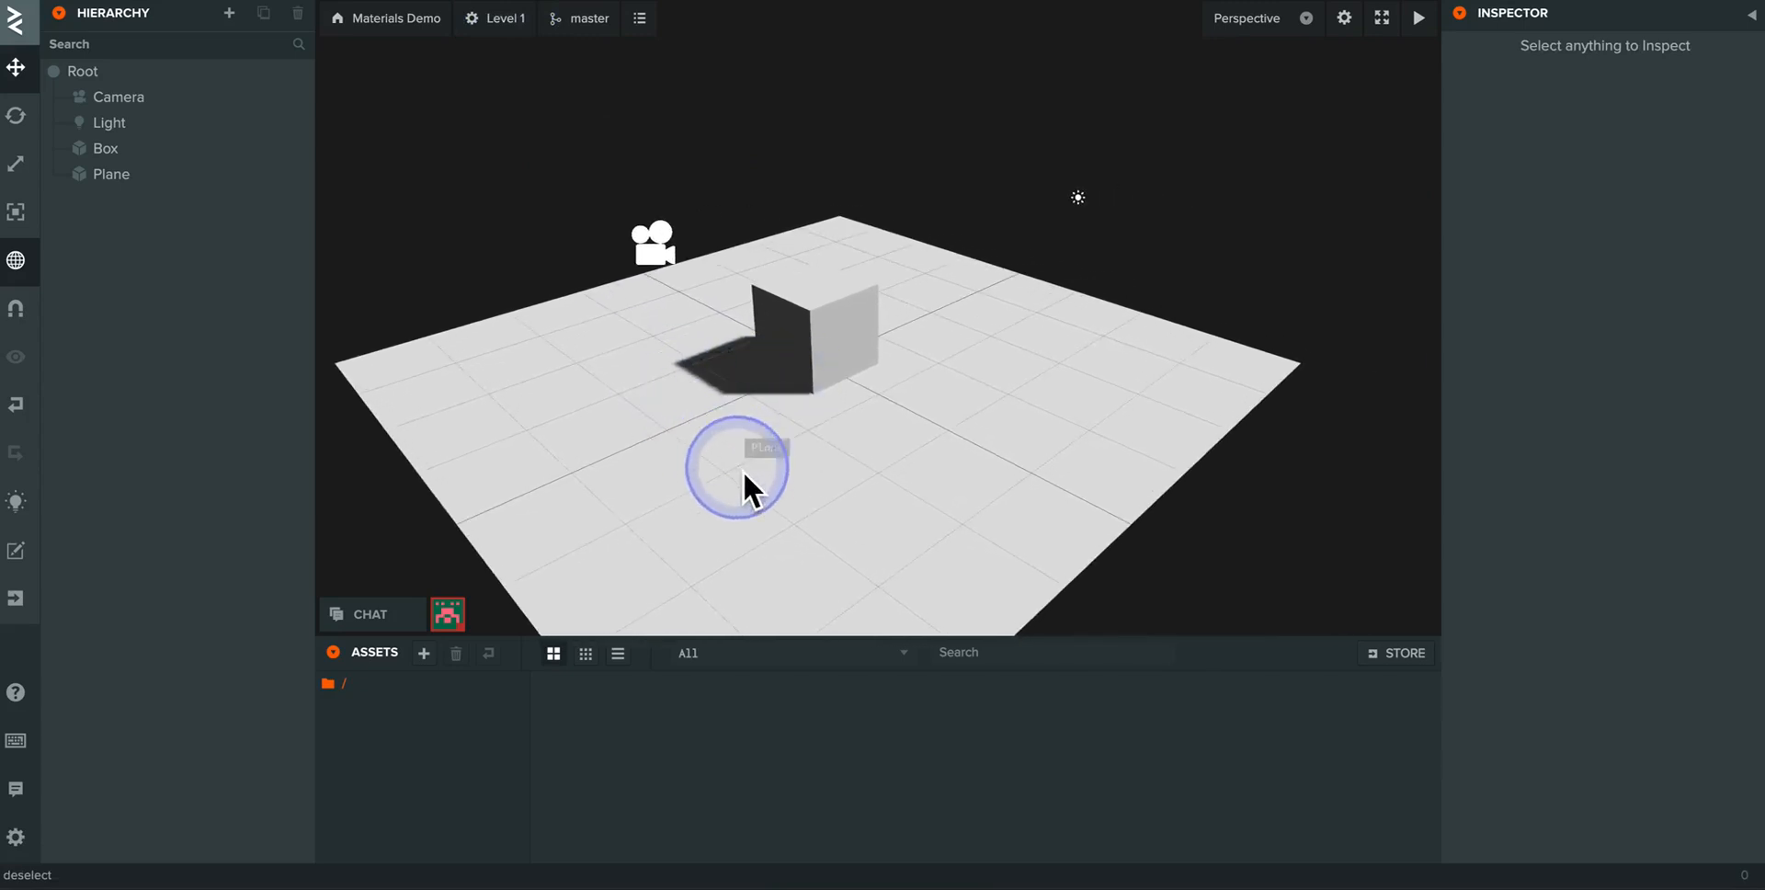
left_click_drag(743, 471, 858, 489)
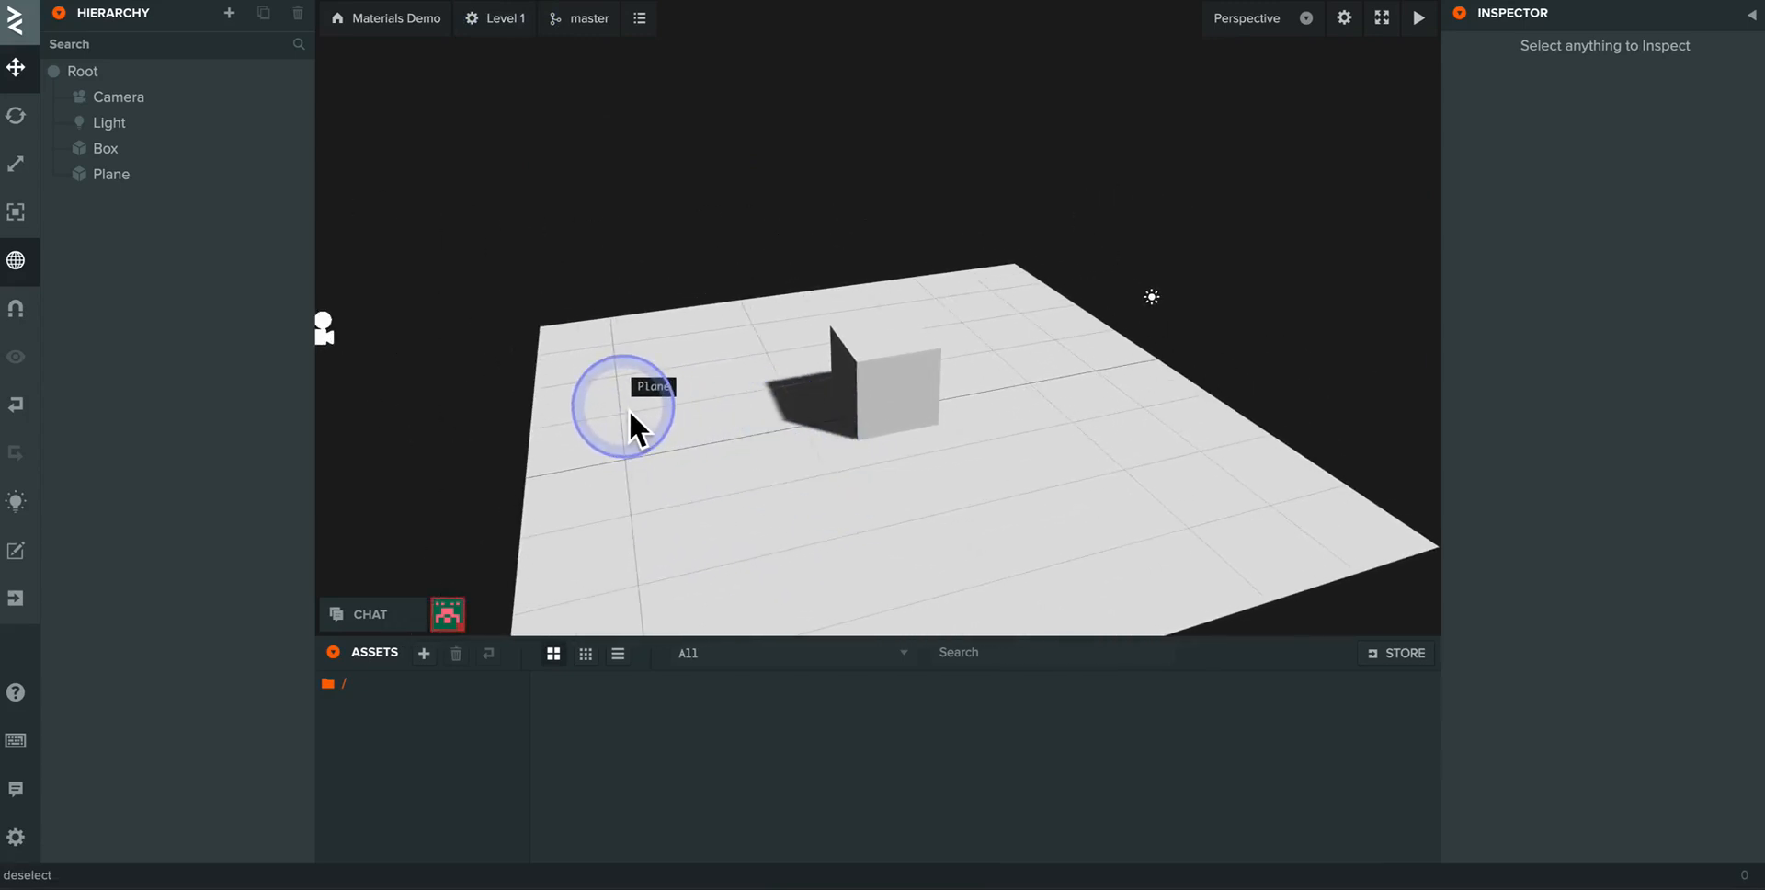
left_click_drag(656, 417, 621, 395)
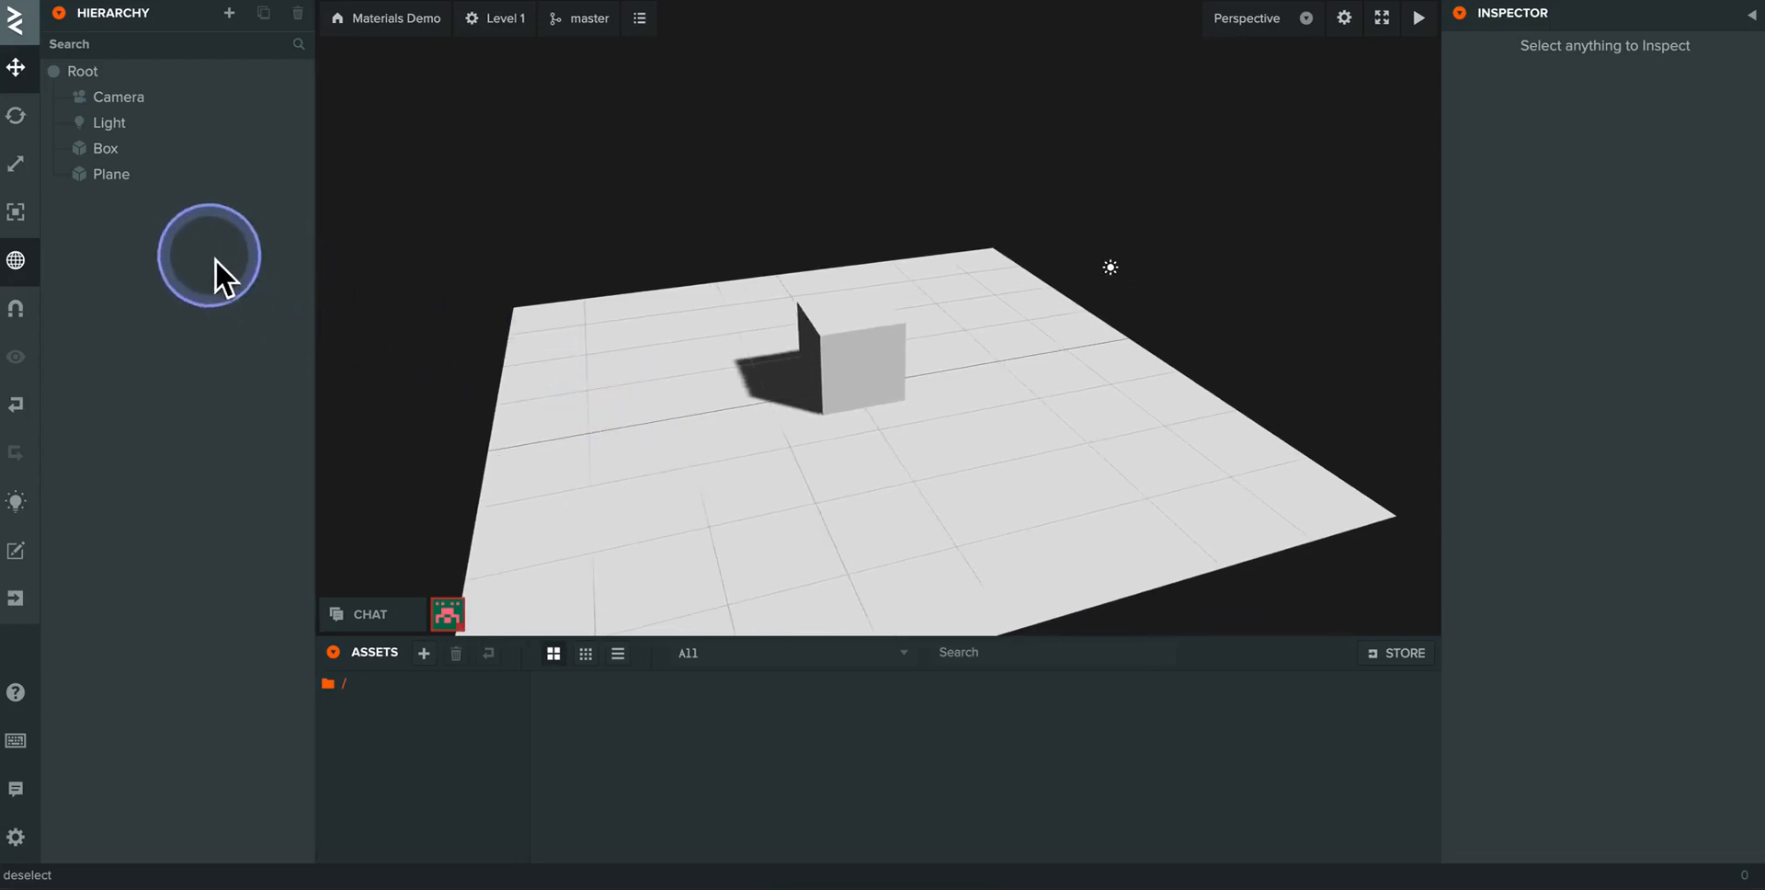
left_click(88, 76)
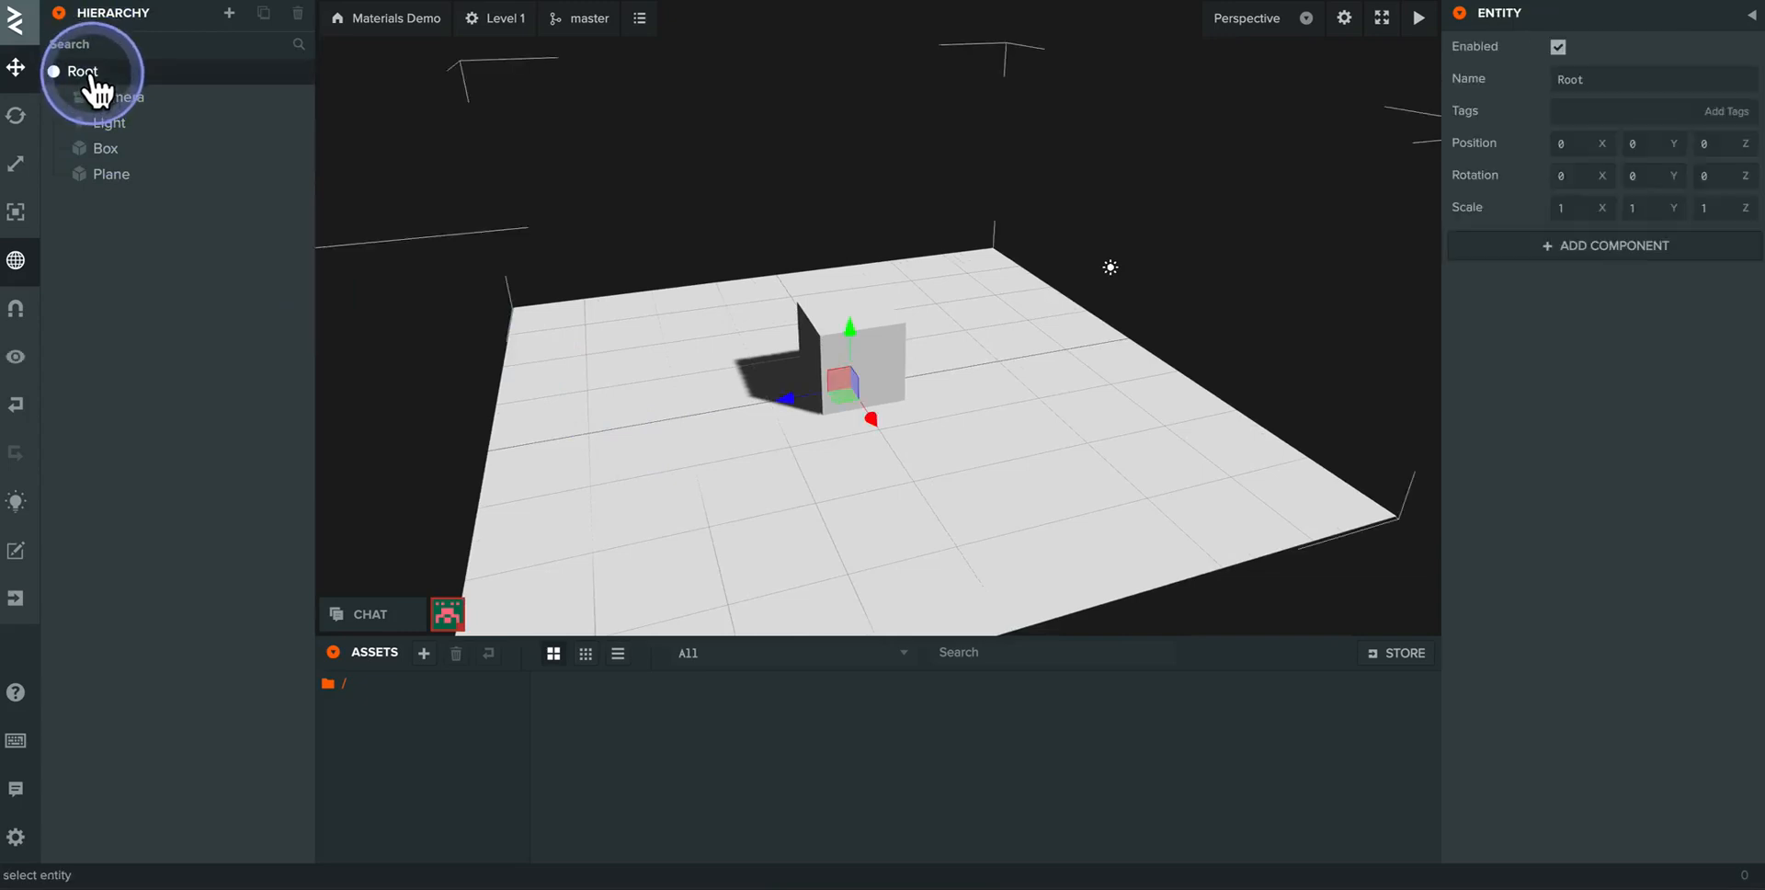
left_click(232, 19)
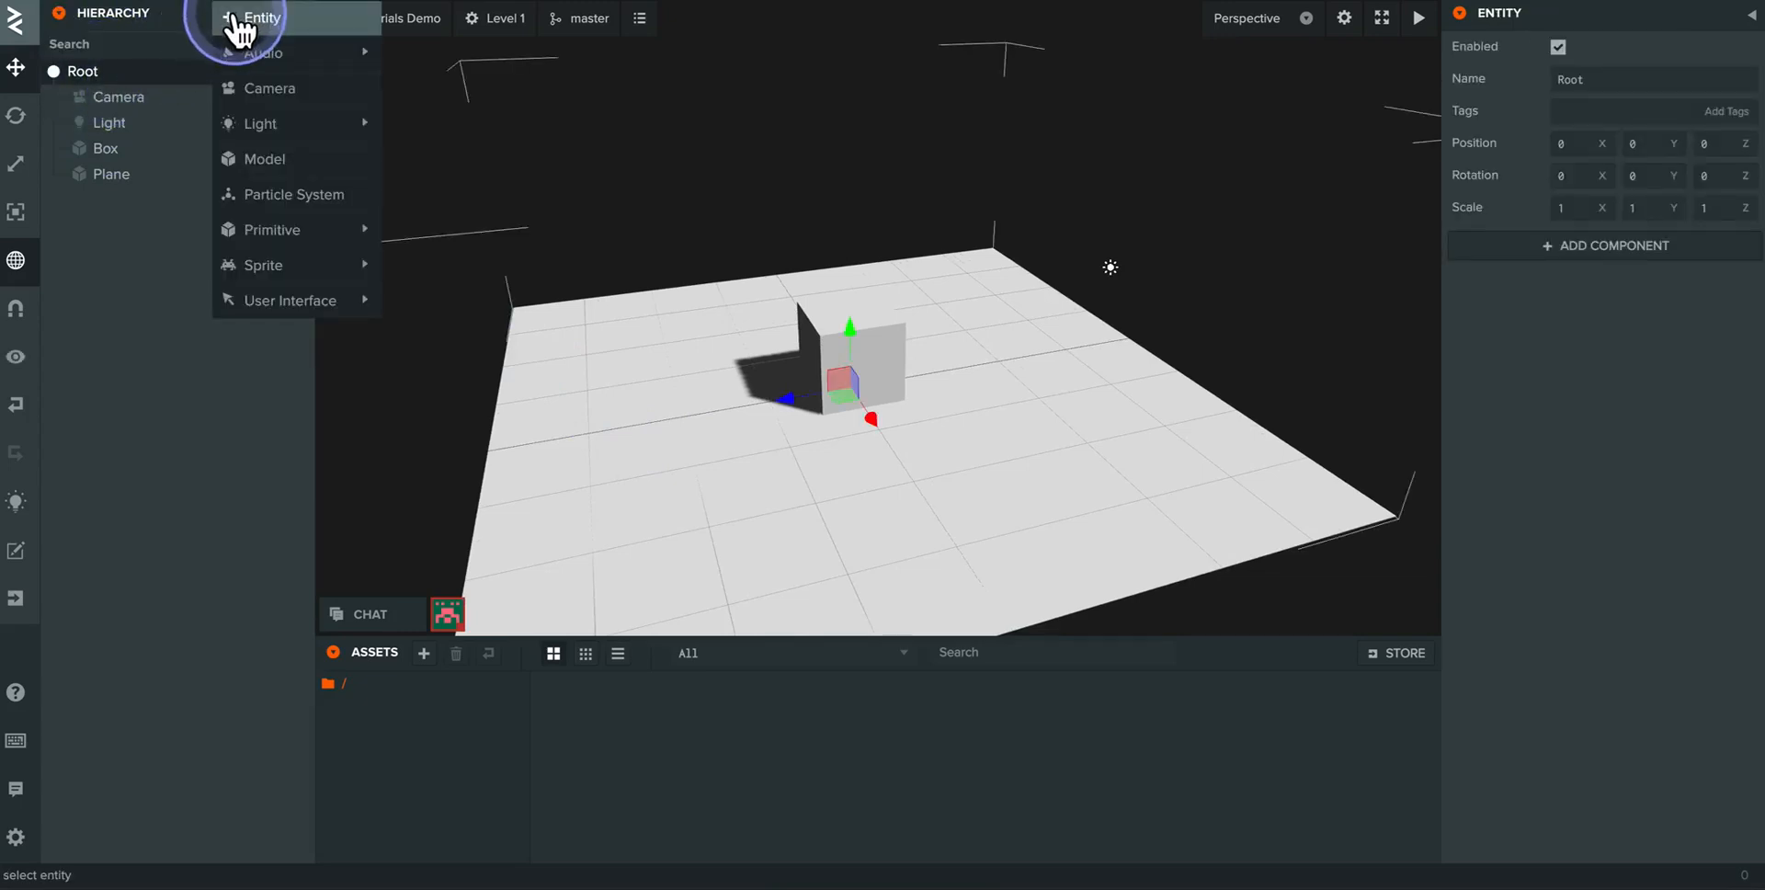
mouse_move(262, 232)
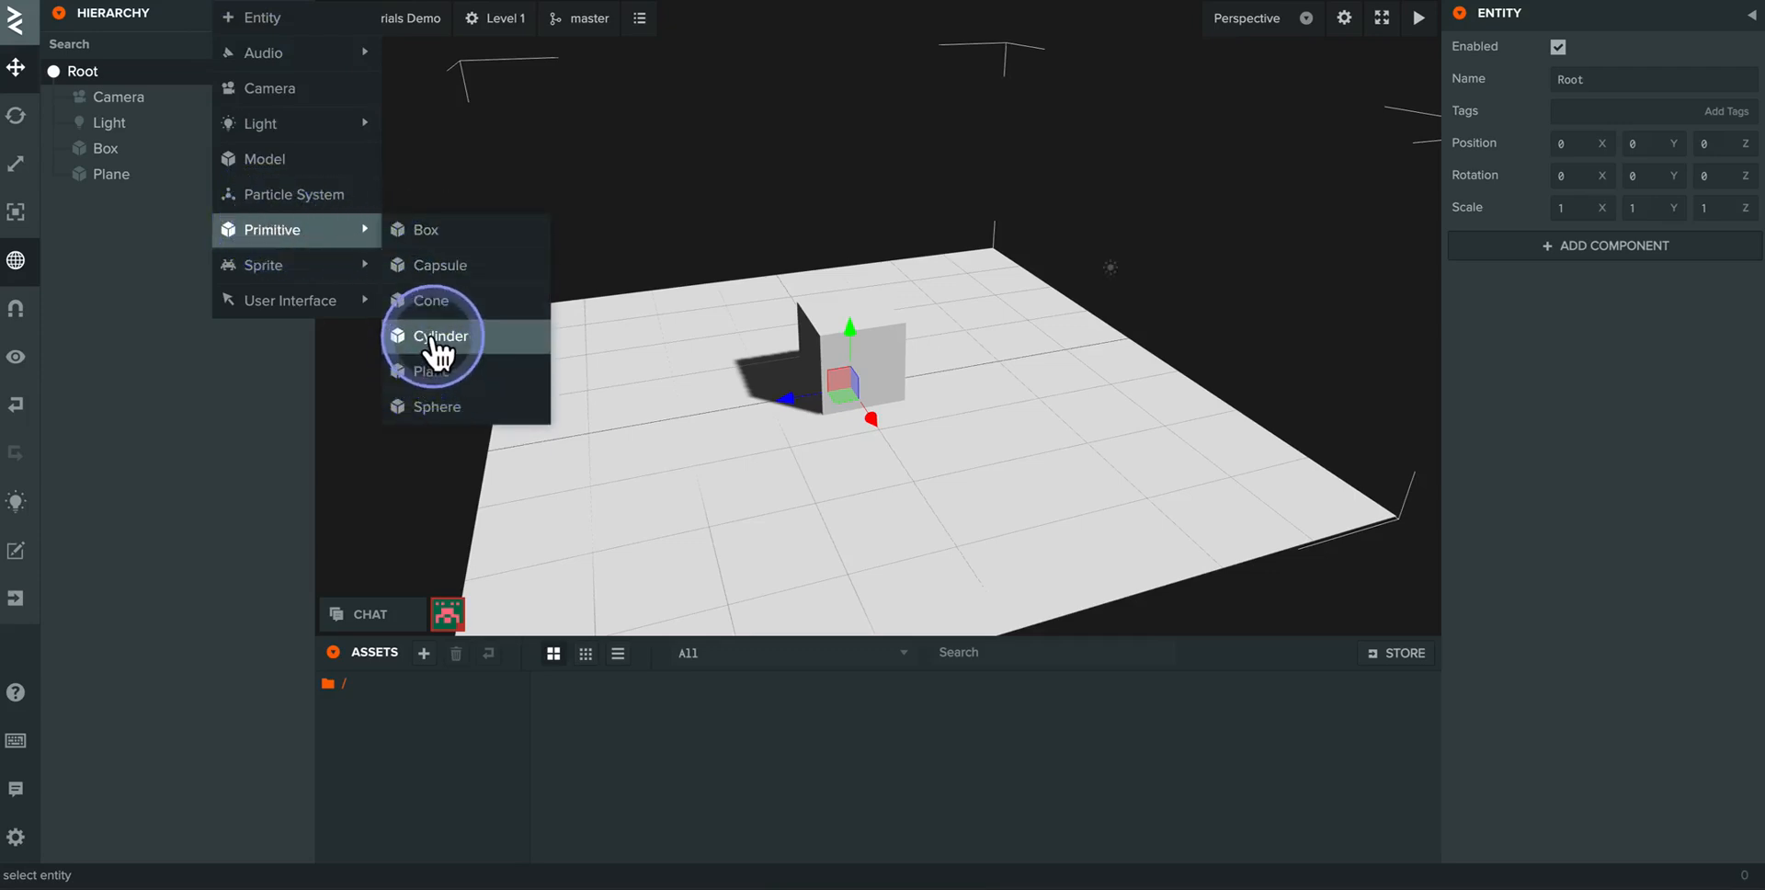
left_click(439, 339)
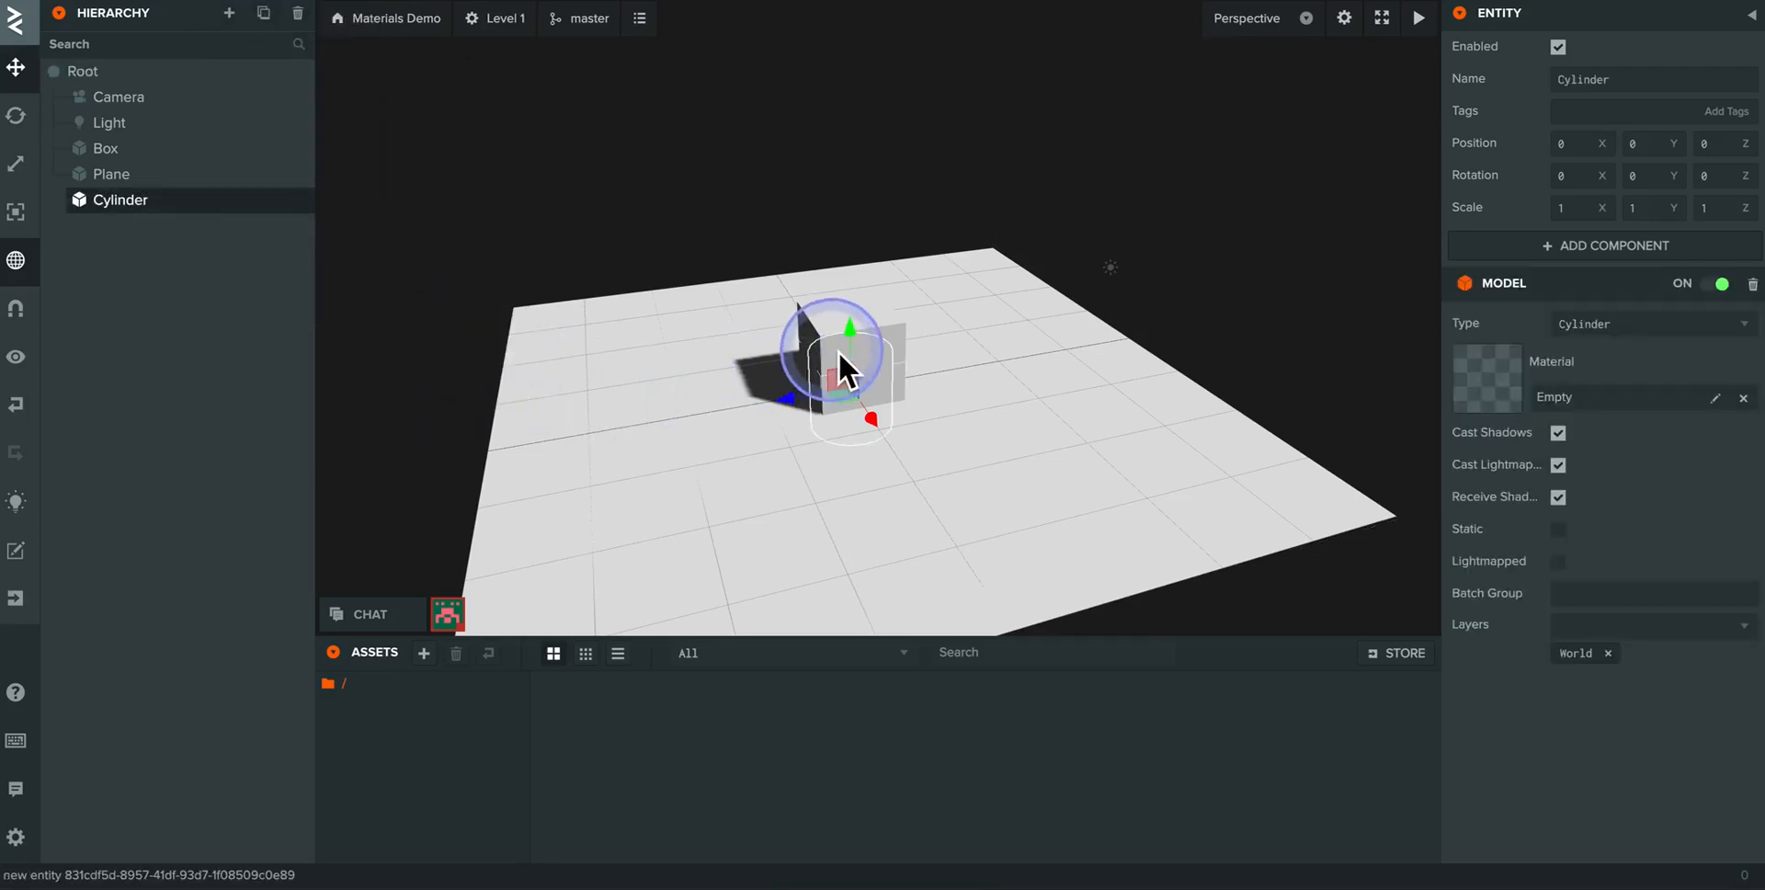
left_click_drag(854, 334, 842, 171)
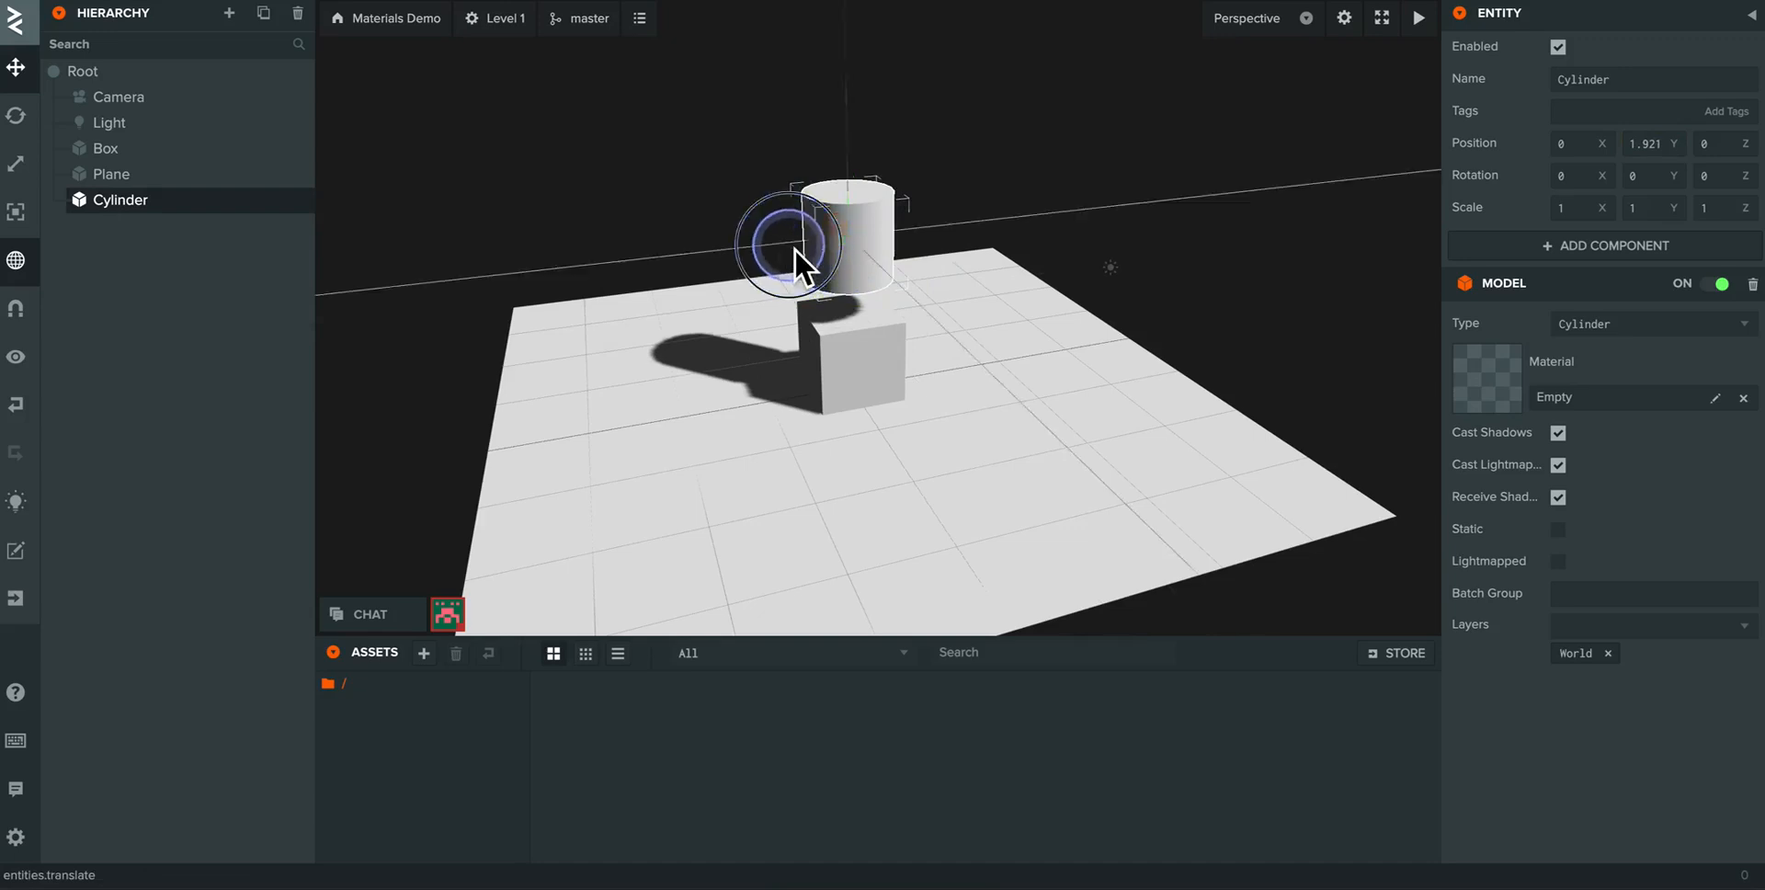
left_click_drag(795, 248, 555, 251)
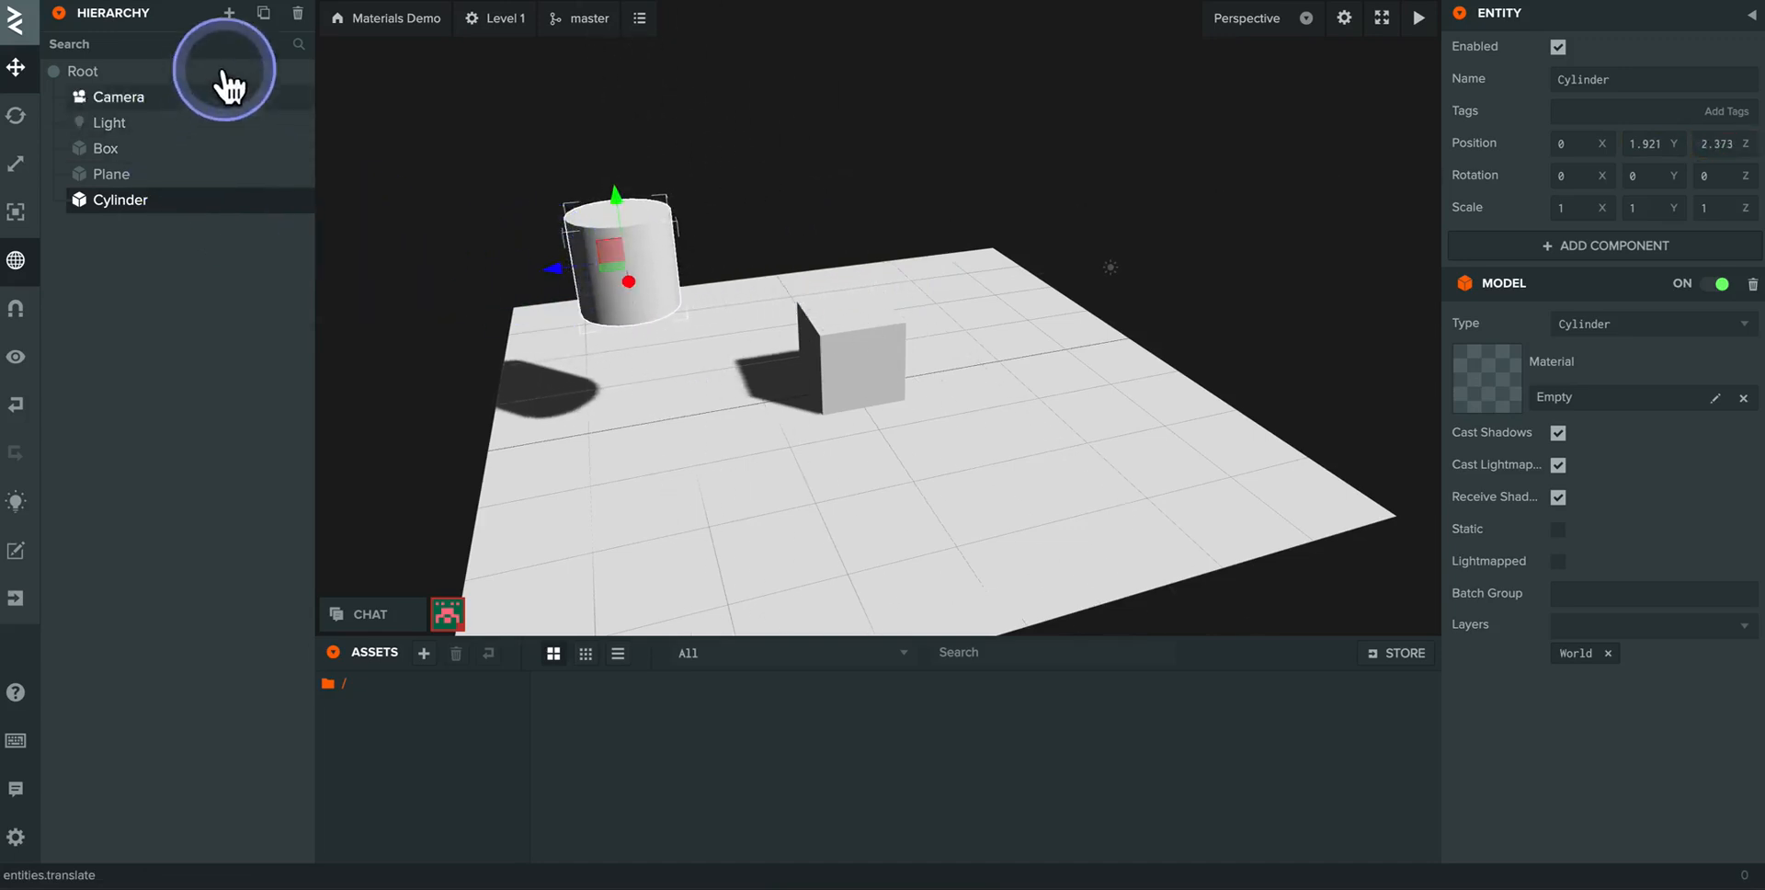
- Add a capsule primitive as a child of the cylinder and move the cylinder to about Z 2.058
left_click(228, 25)
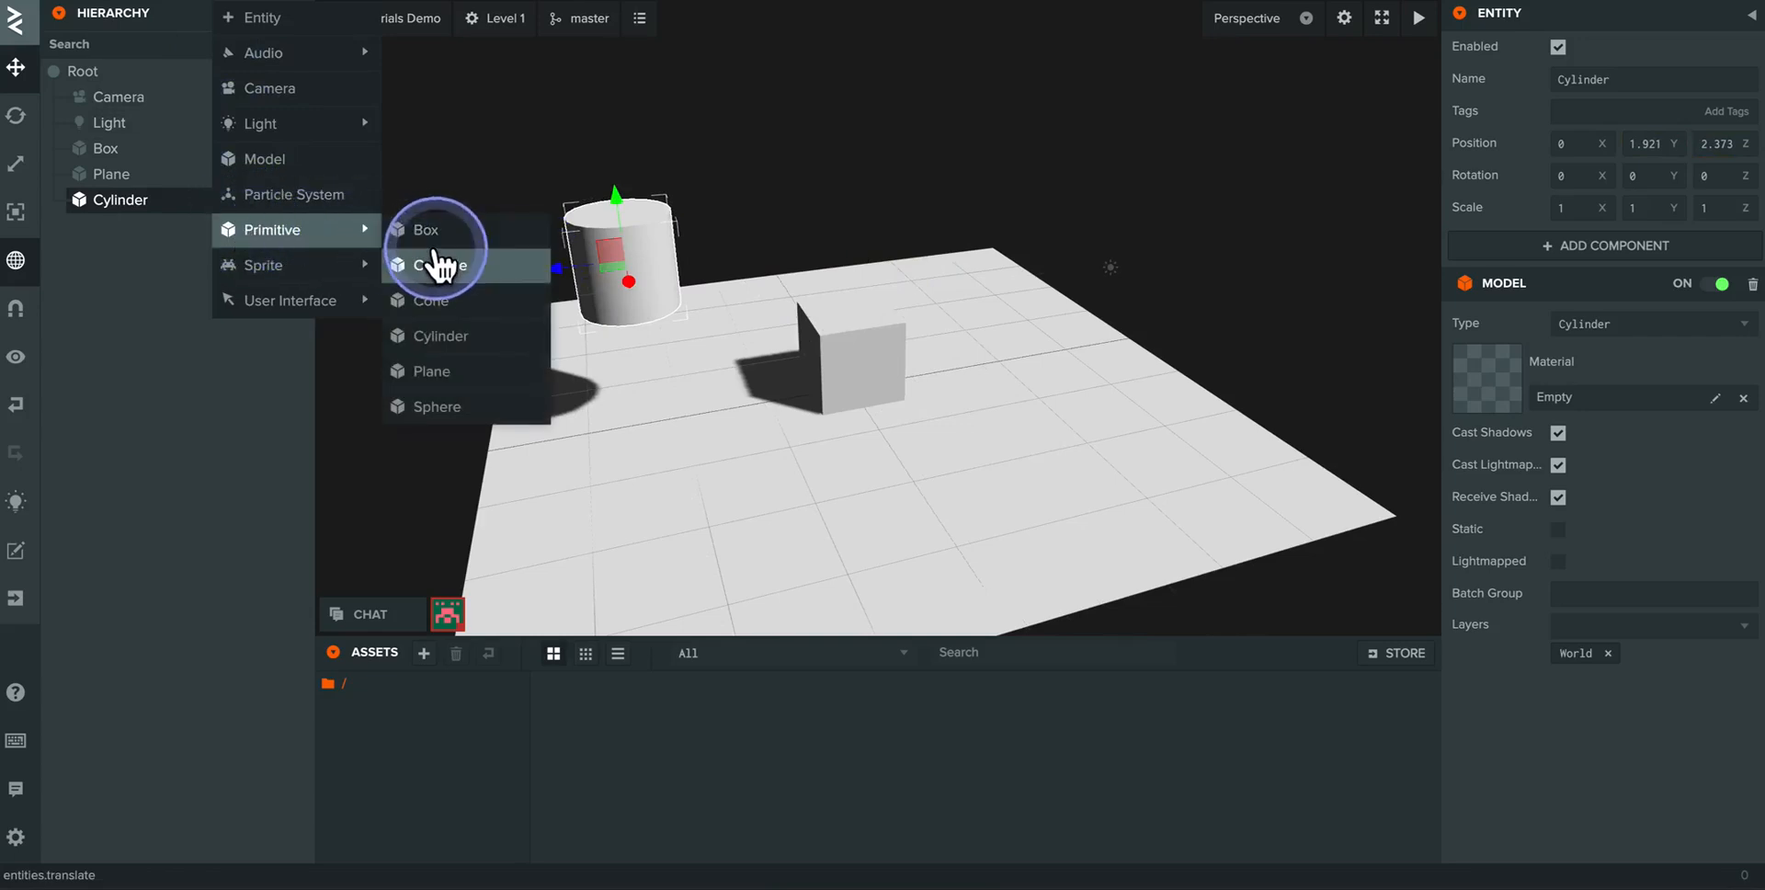
left_click(440, 267)
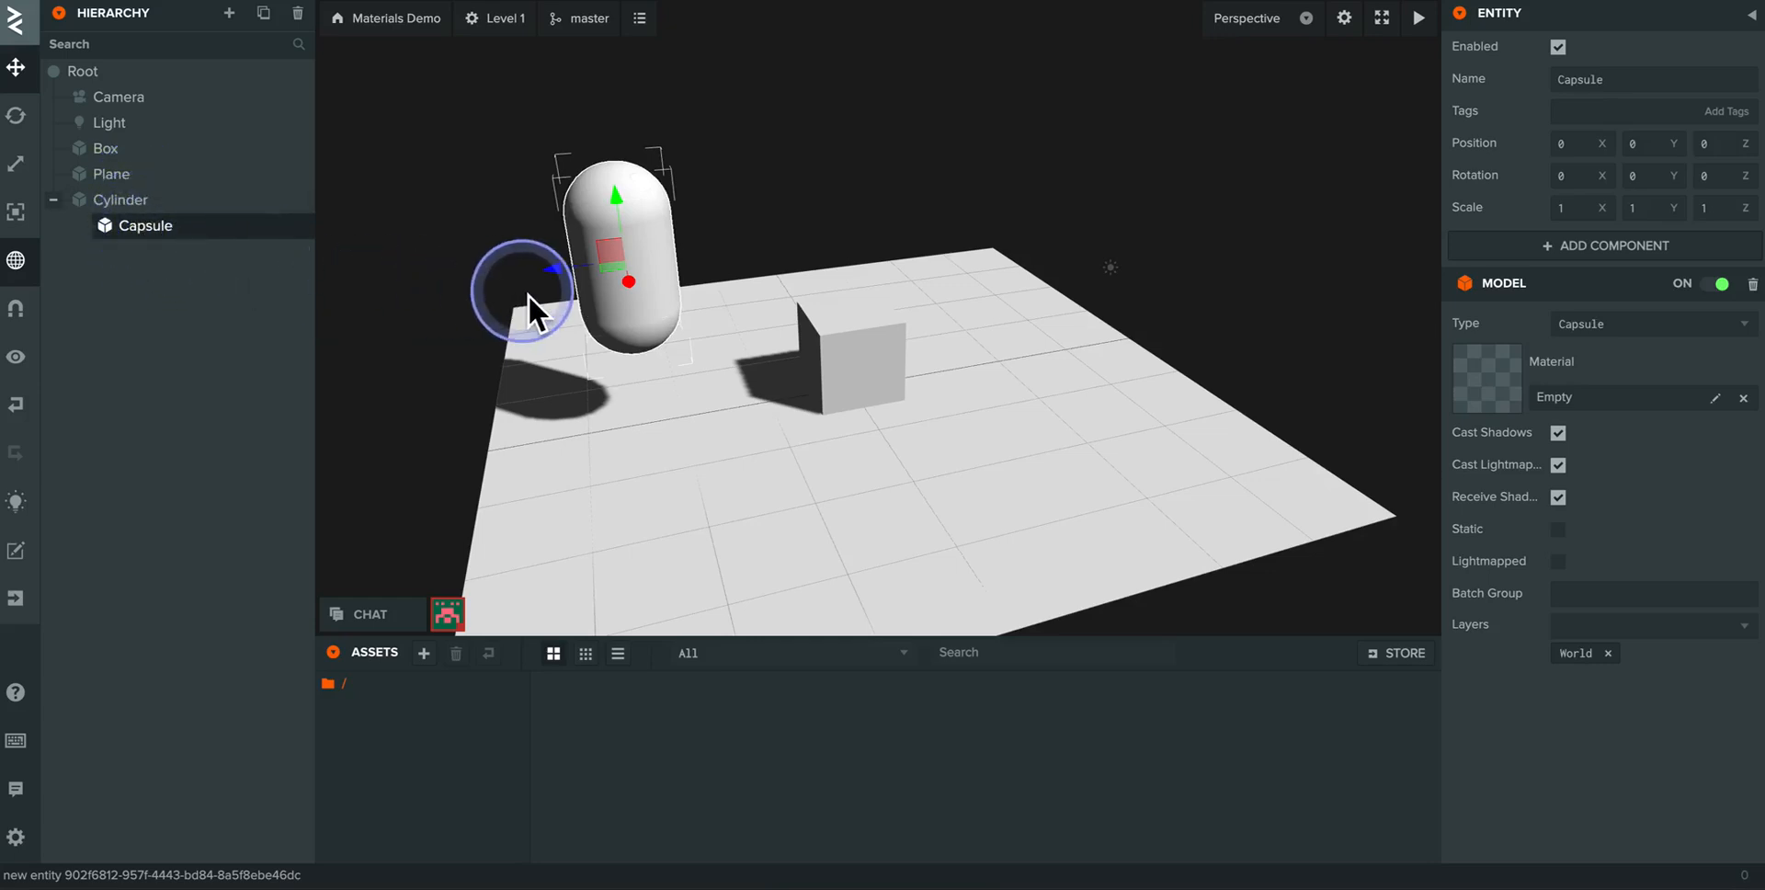
left_click(127, 207)
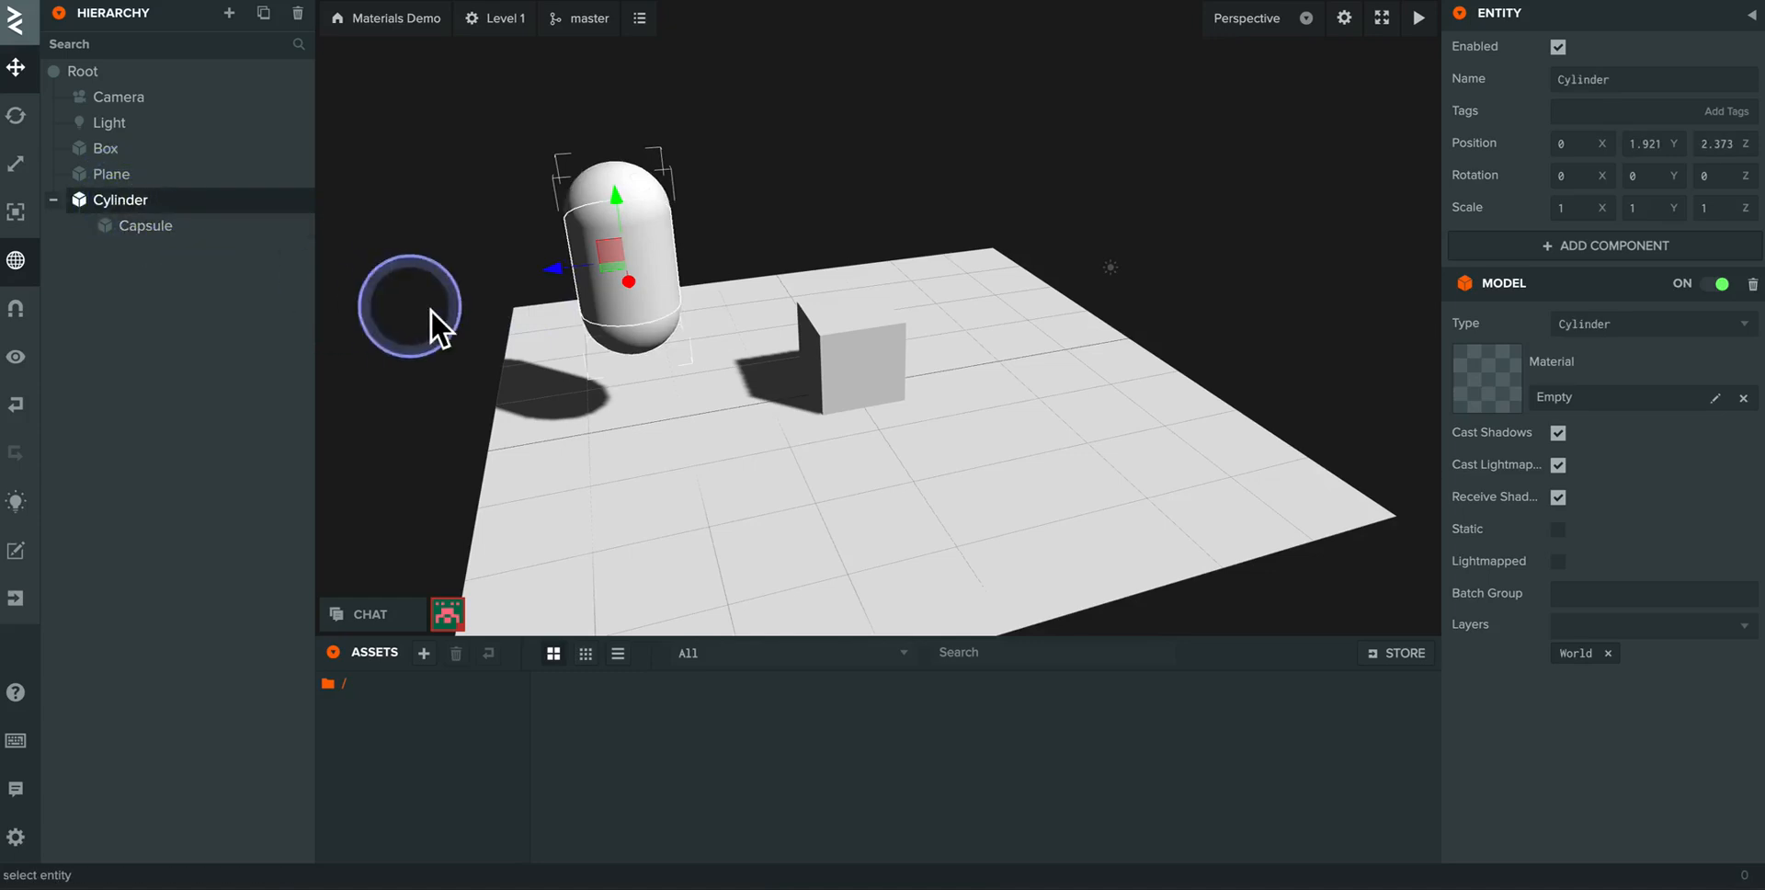
left_click_drag(554, 272, 476, 259)
- Move the capsule away from its parent cylinder to about X 3.168 and Z -1.39
left_click(147, 228)
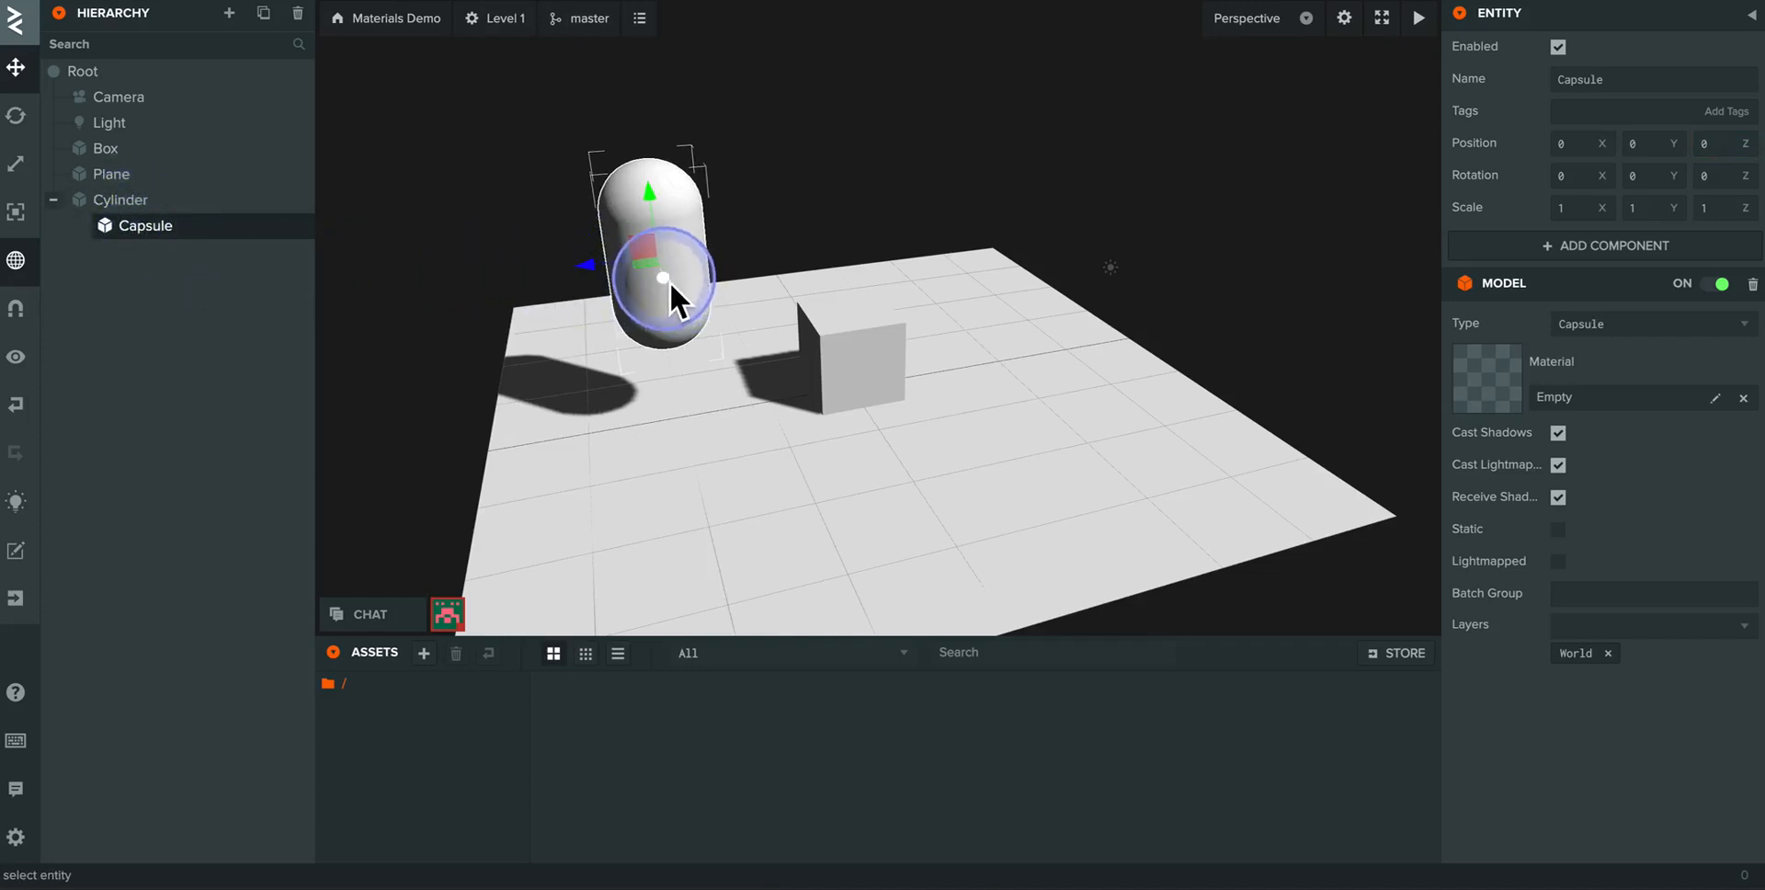
left_click_drag(669, 281, 746, 464)
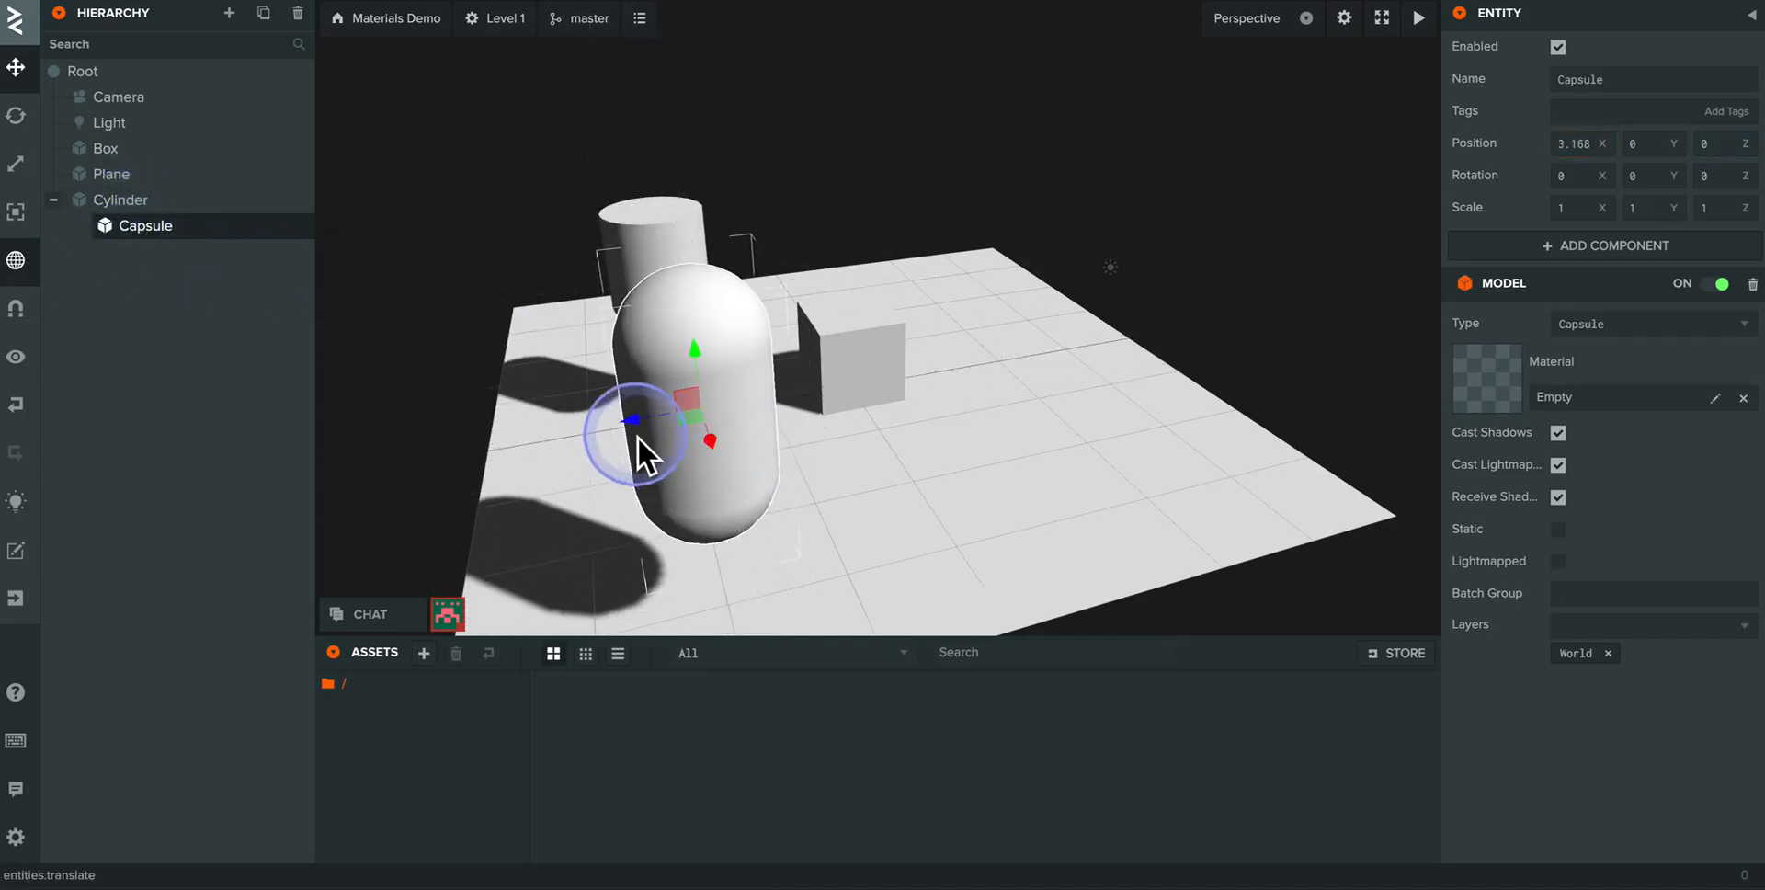
left_click_drag(631, 413, 860, 397)
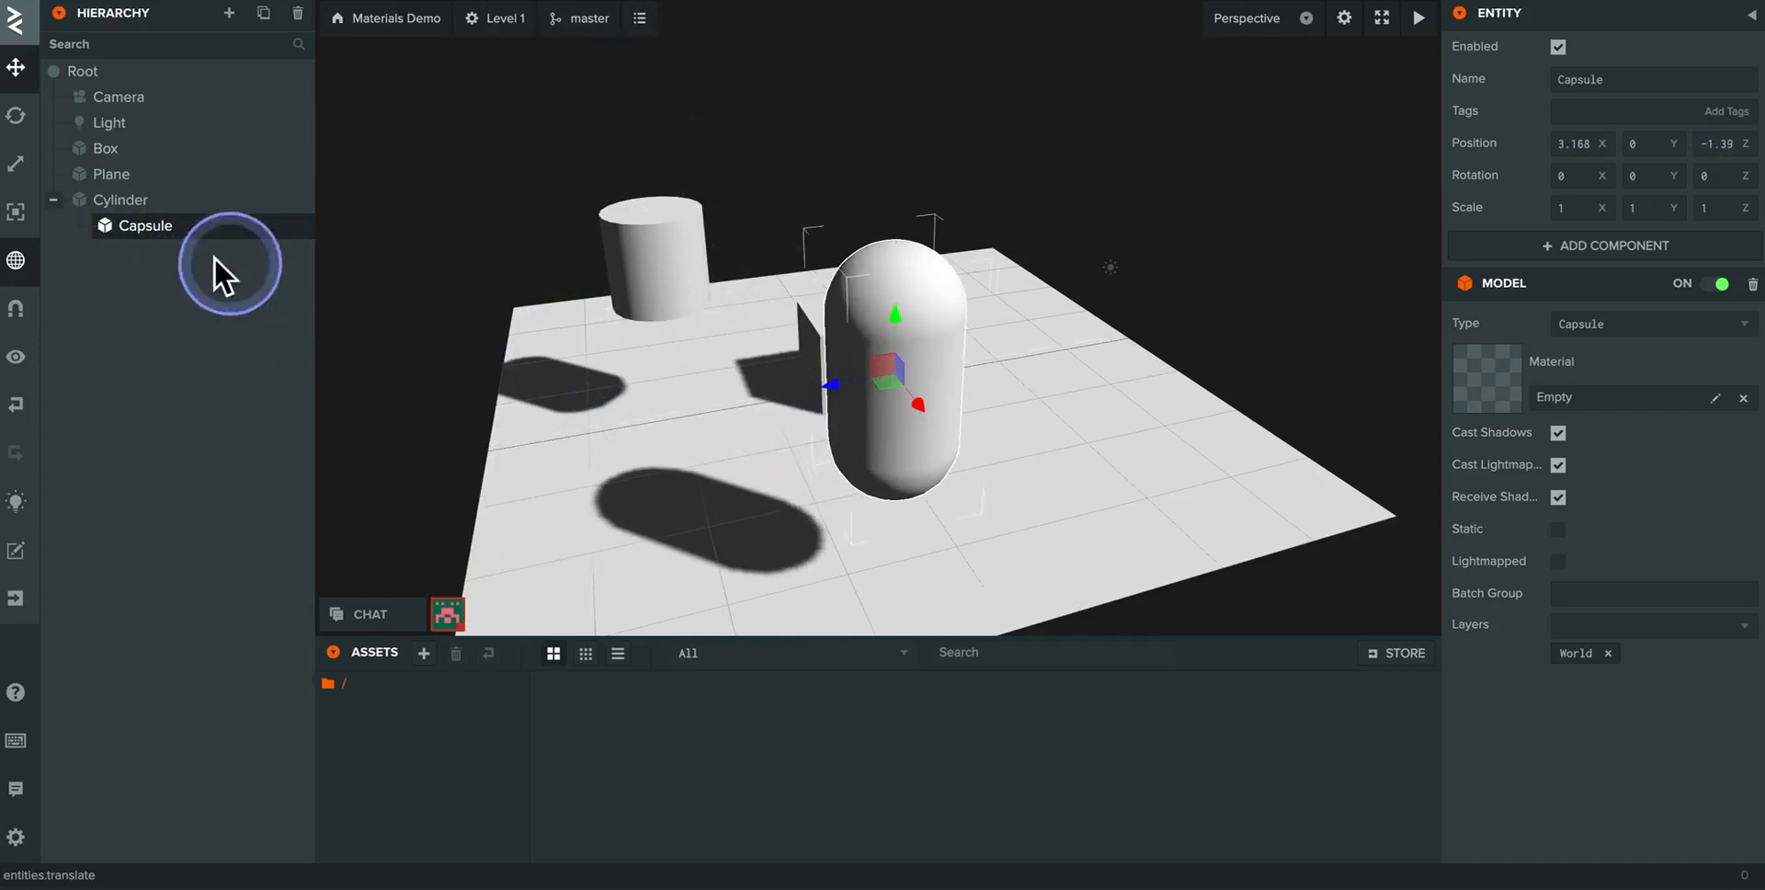
- Move the cylinder together with its child capsule to about Z 2.18
left_click(136, 200)
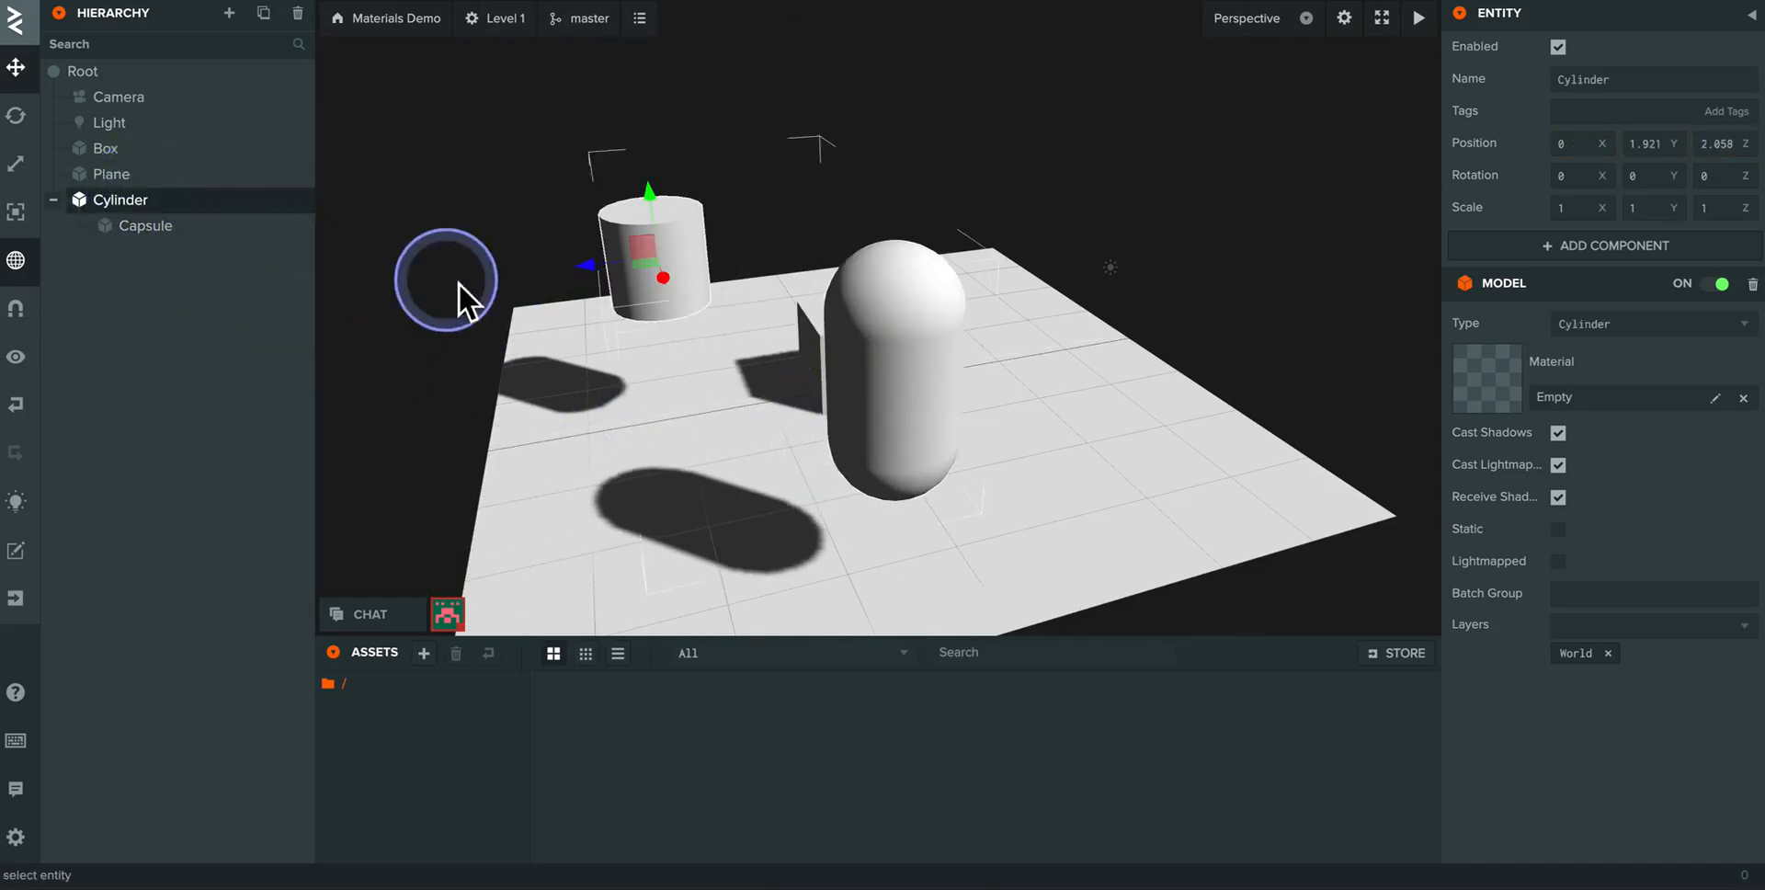
left_click(586, 272)
mouse_move(592, 273)
left_mouse_down()
mouse_move(471, 272)
mouse_move(677, 276)
mouse_move(465, 275)
mouse_move(575, 284)
left_mouse_up()
left_click(644, 294)
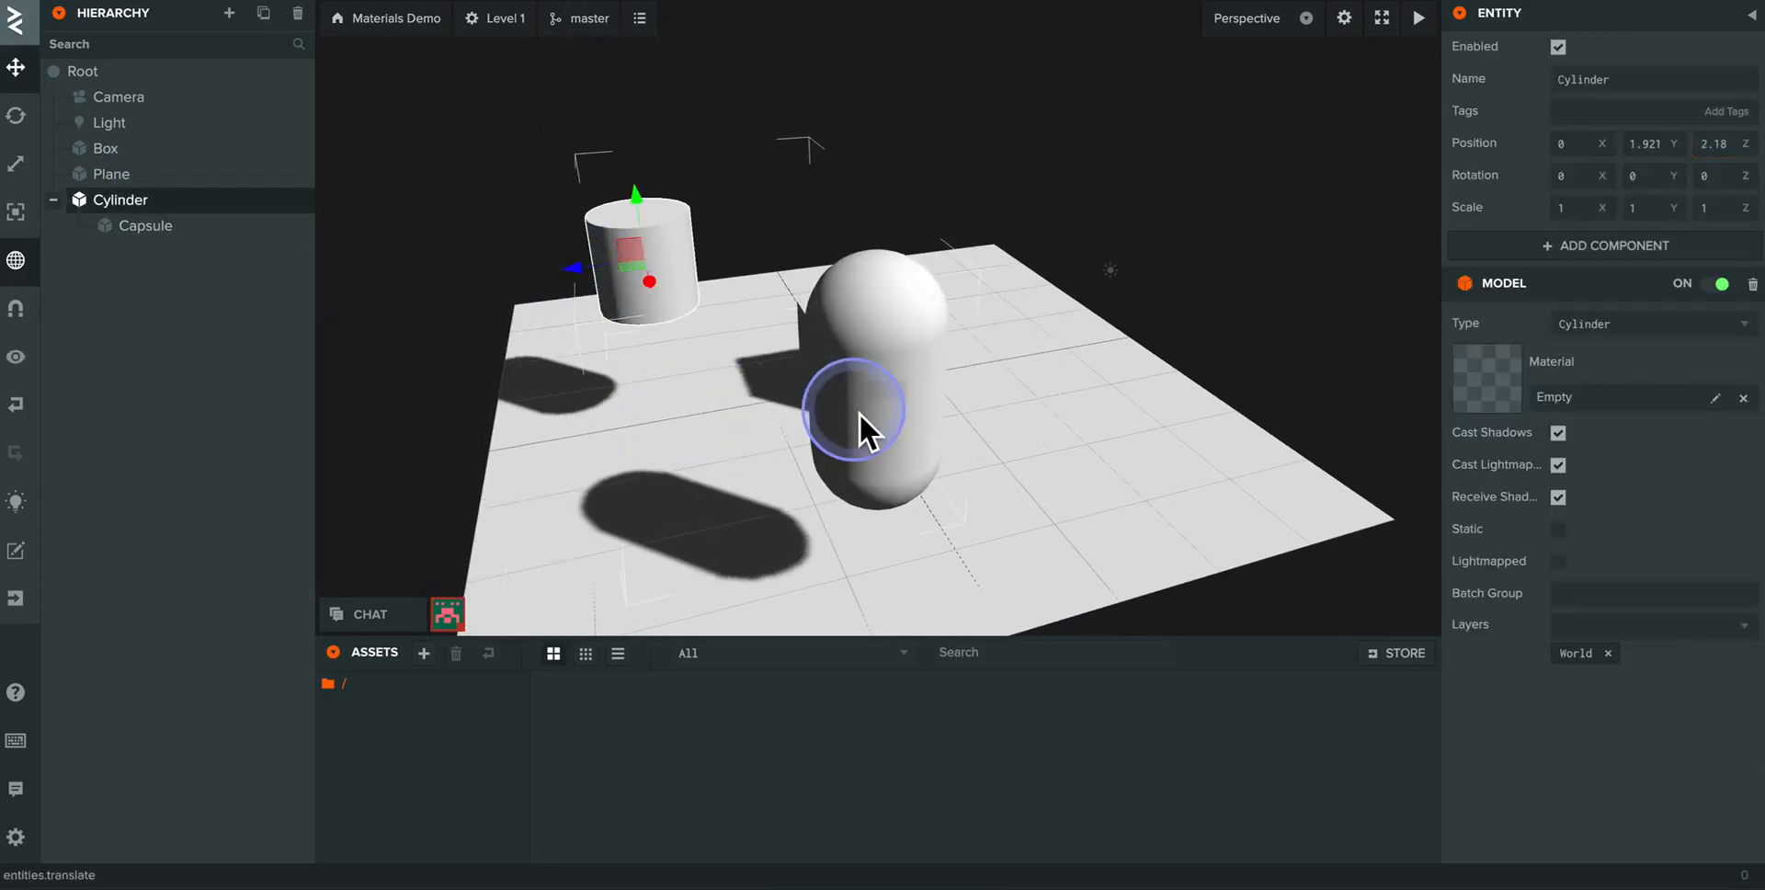
- Take the capsule out of the cylinder and place it directly under Root, between Plane and Cylinder
left_click(144, 228)
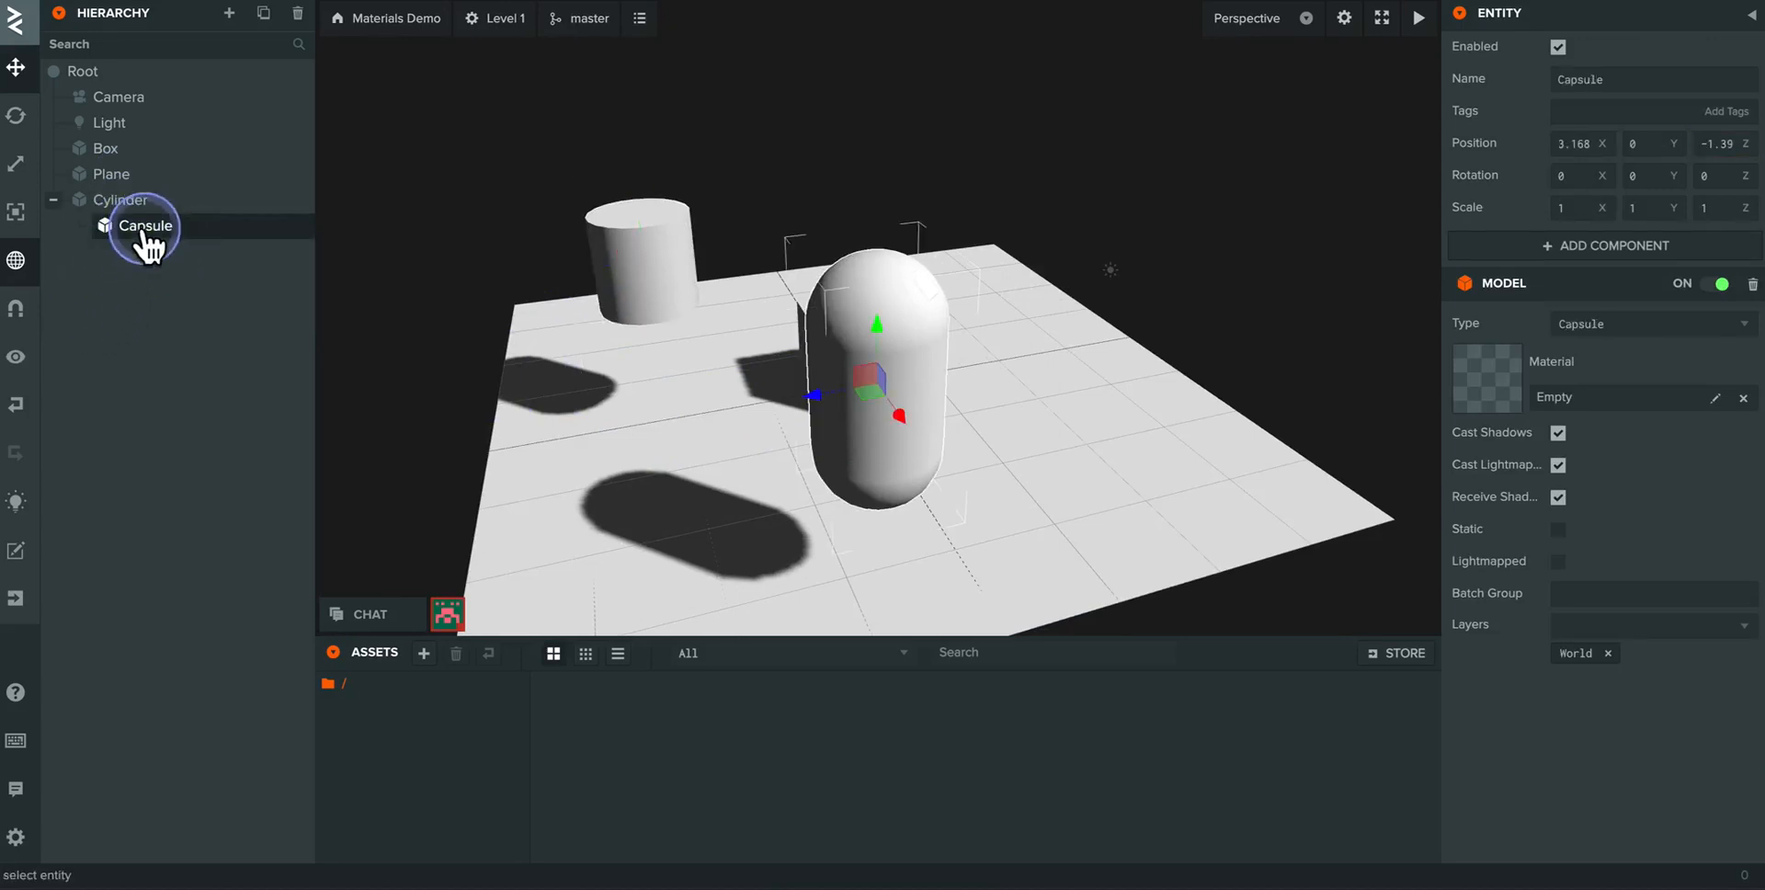
left_click_drag(145, 228, 106, 286)
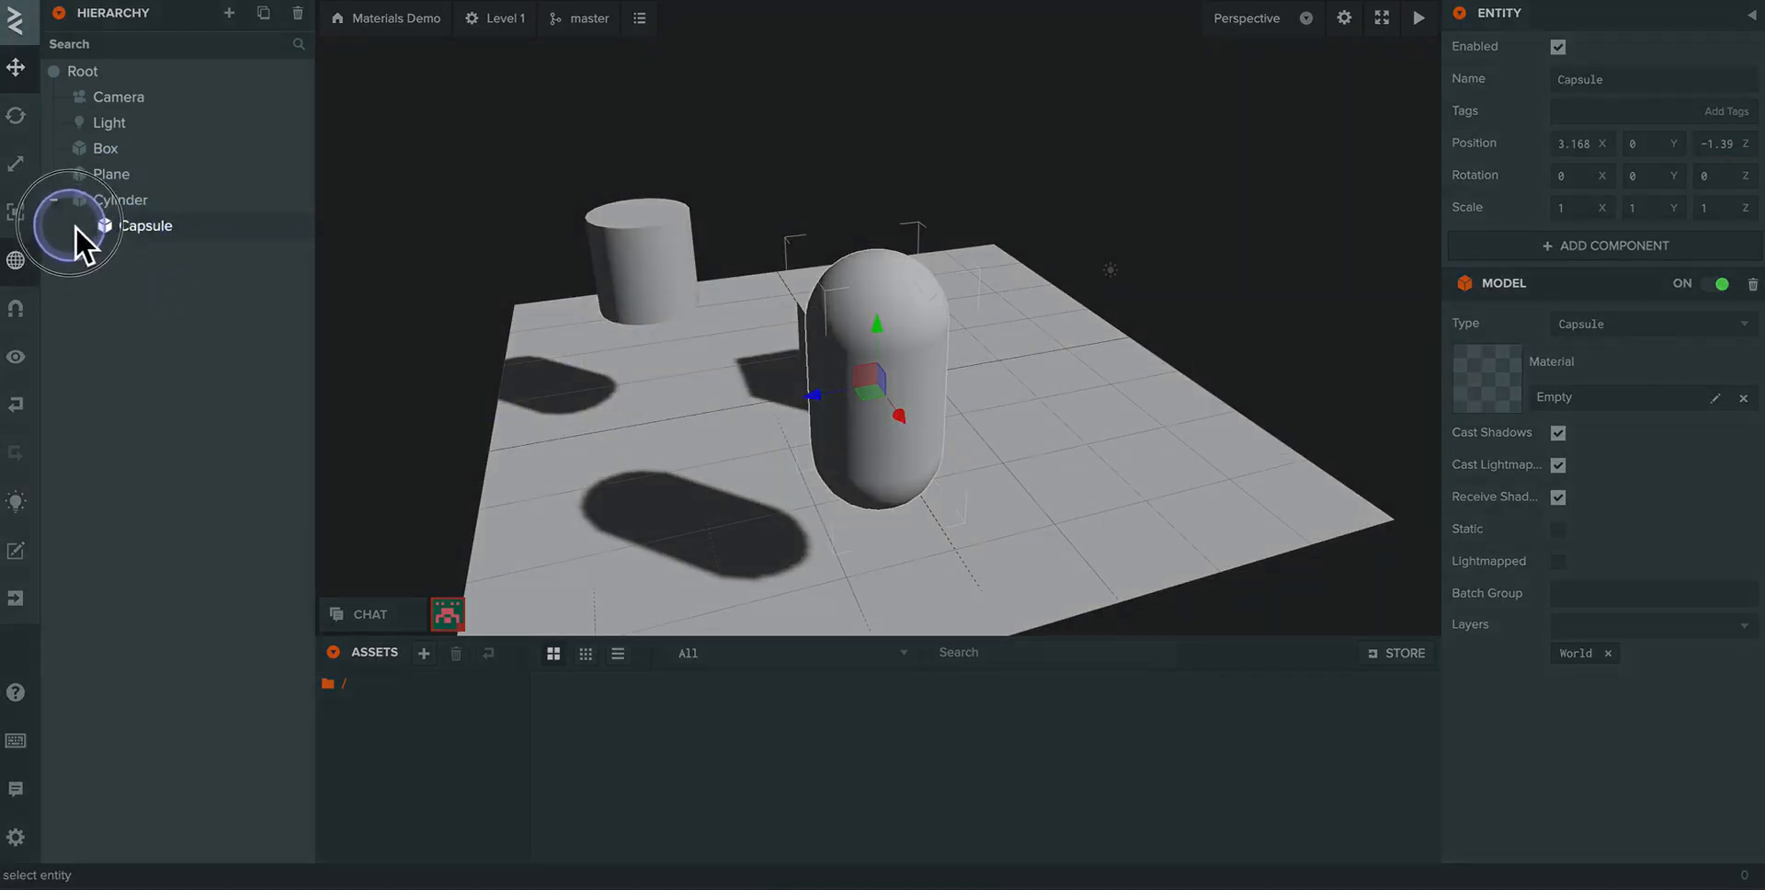
mouse_move(75, 226)
left_mouse_down()
mouse_move(53, 195)
mouse_move(65, 212)
left_mouse_up()
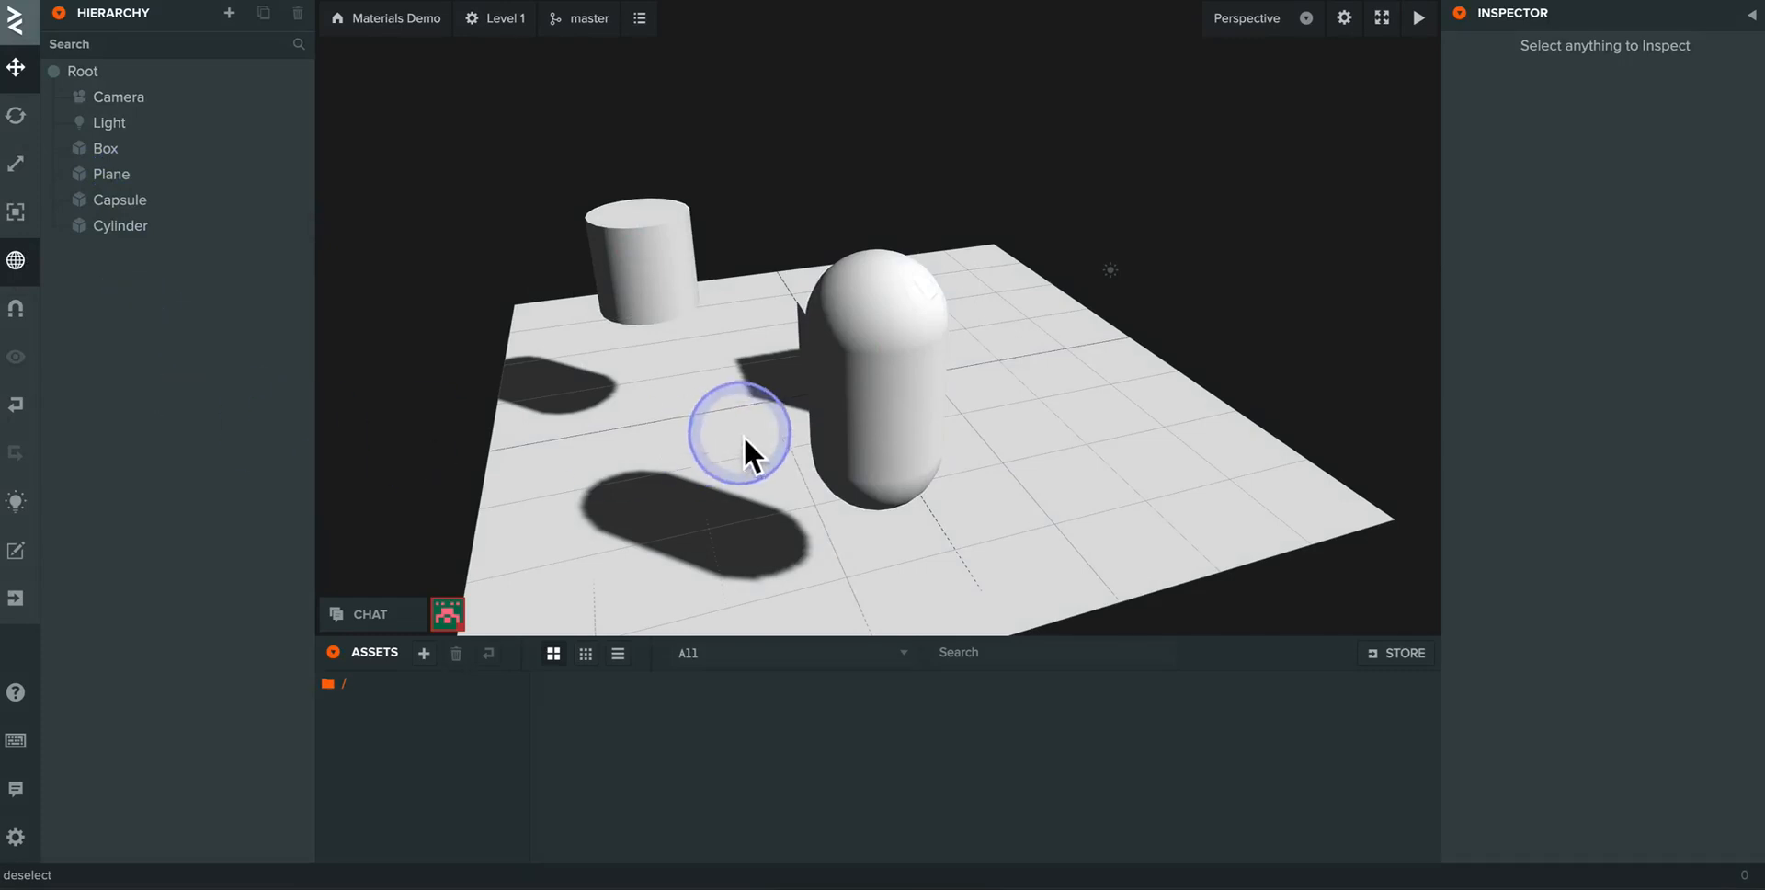
- Create a new folder in the root of the project's assets
left_click_drag(743, 436, 502, 423)
left_click_drag(735, 409, 739, 421)
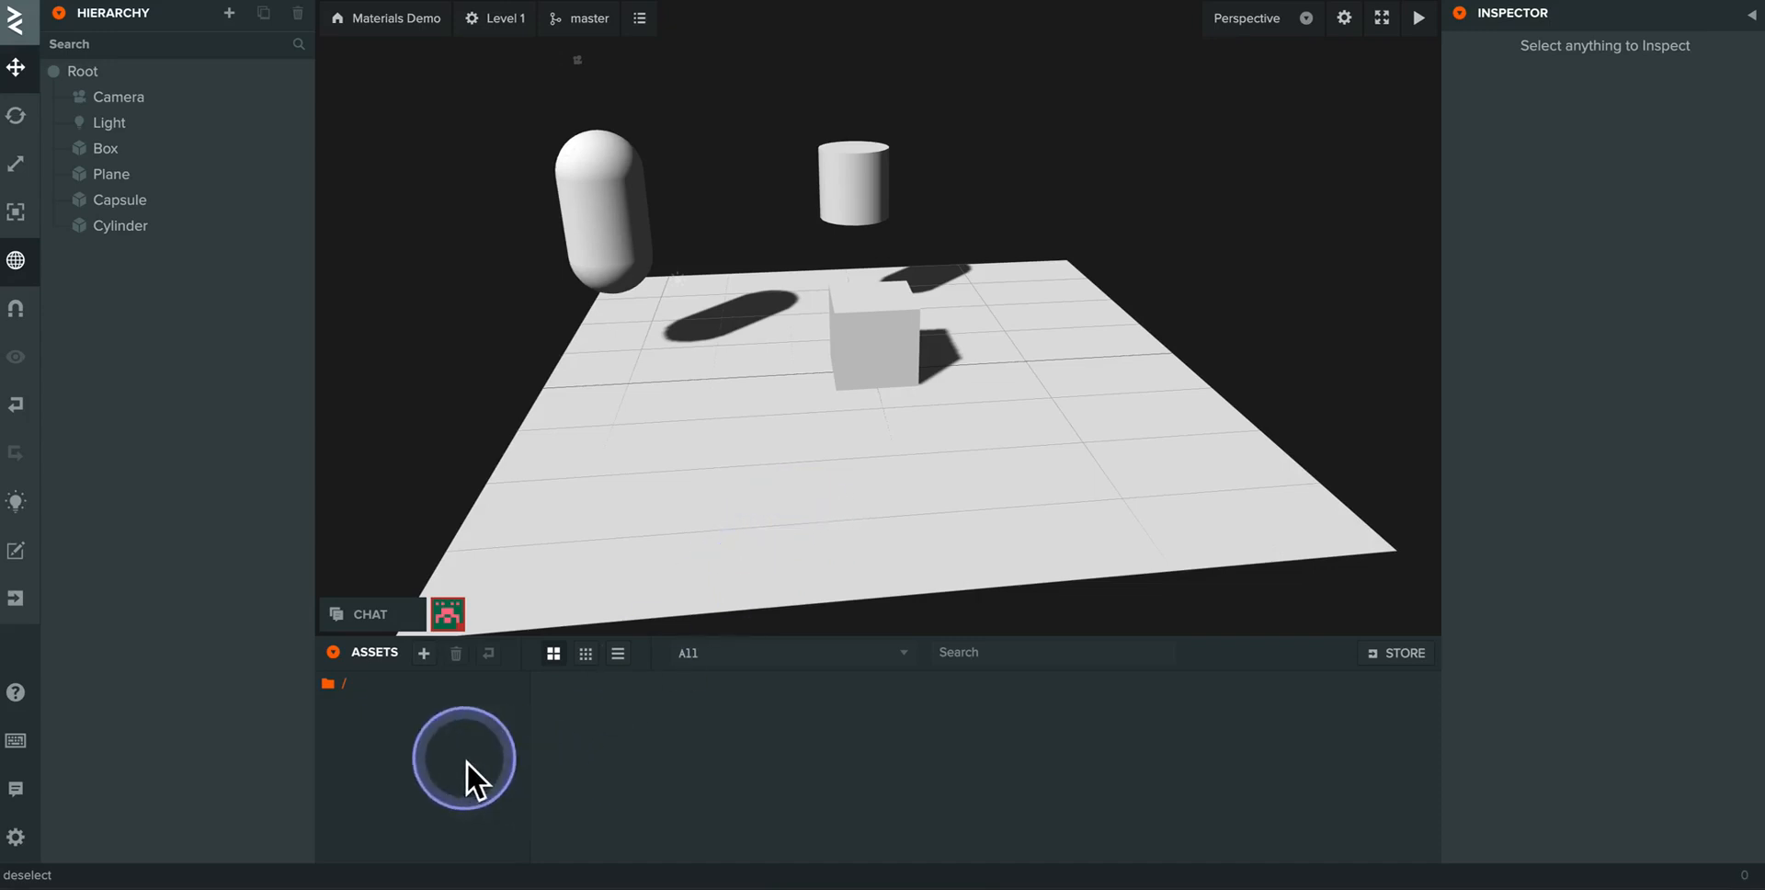
left_click(424, 654)
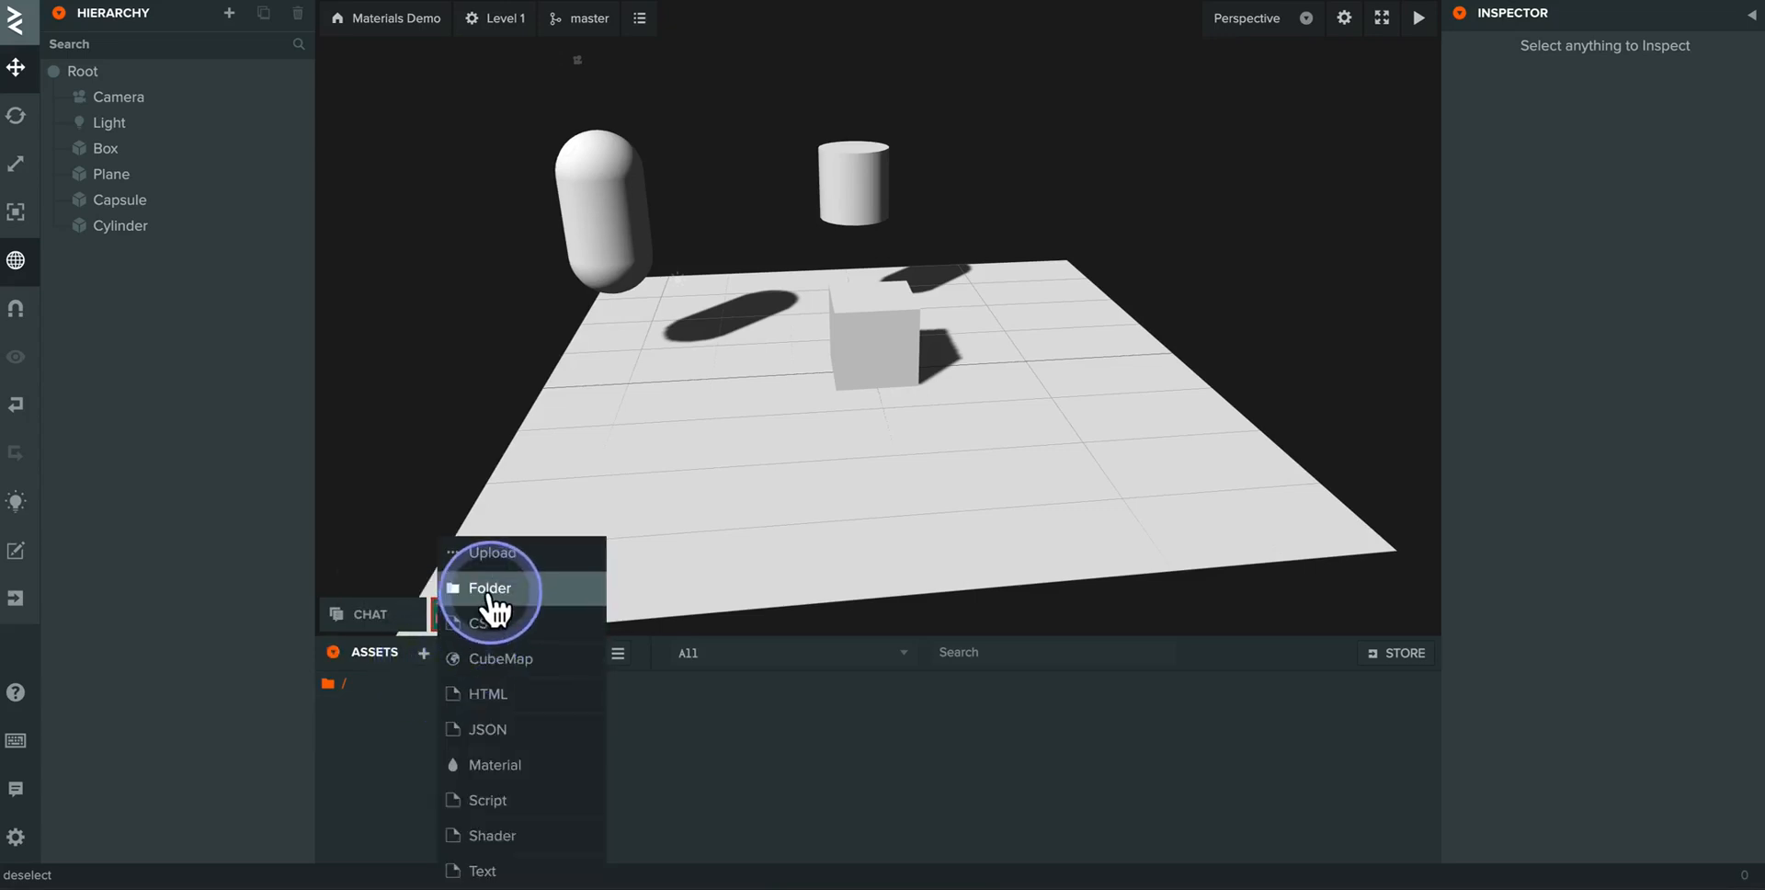
left_click(492, 593)
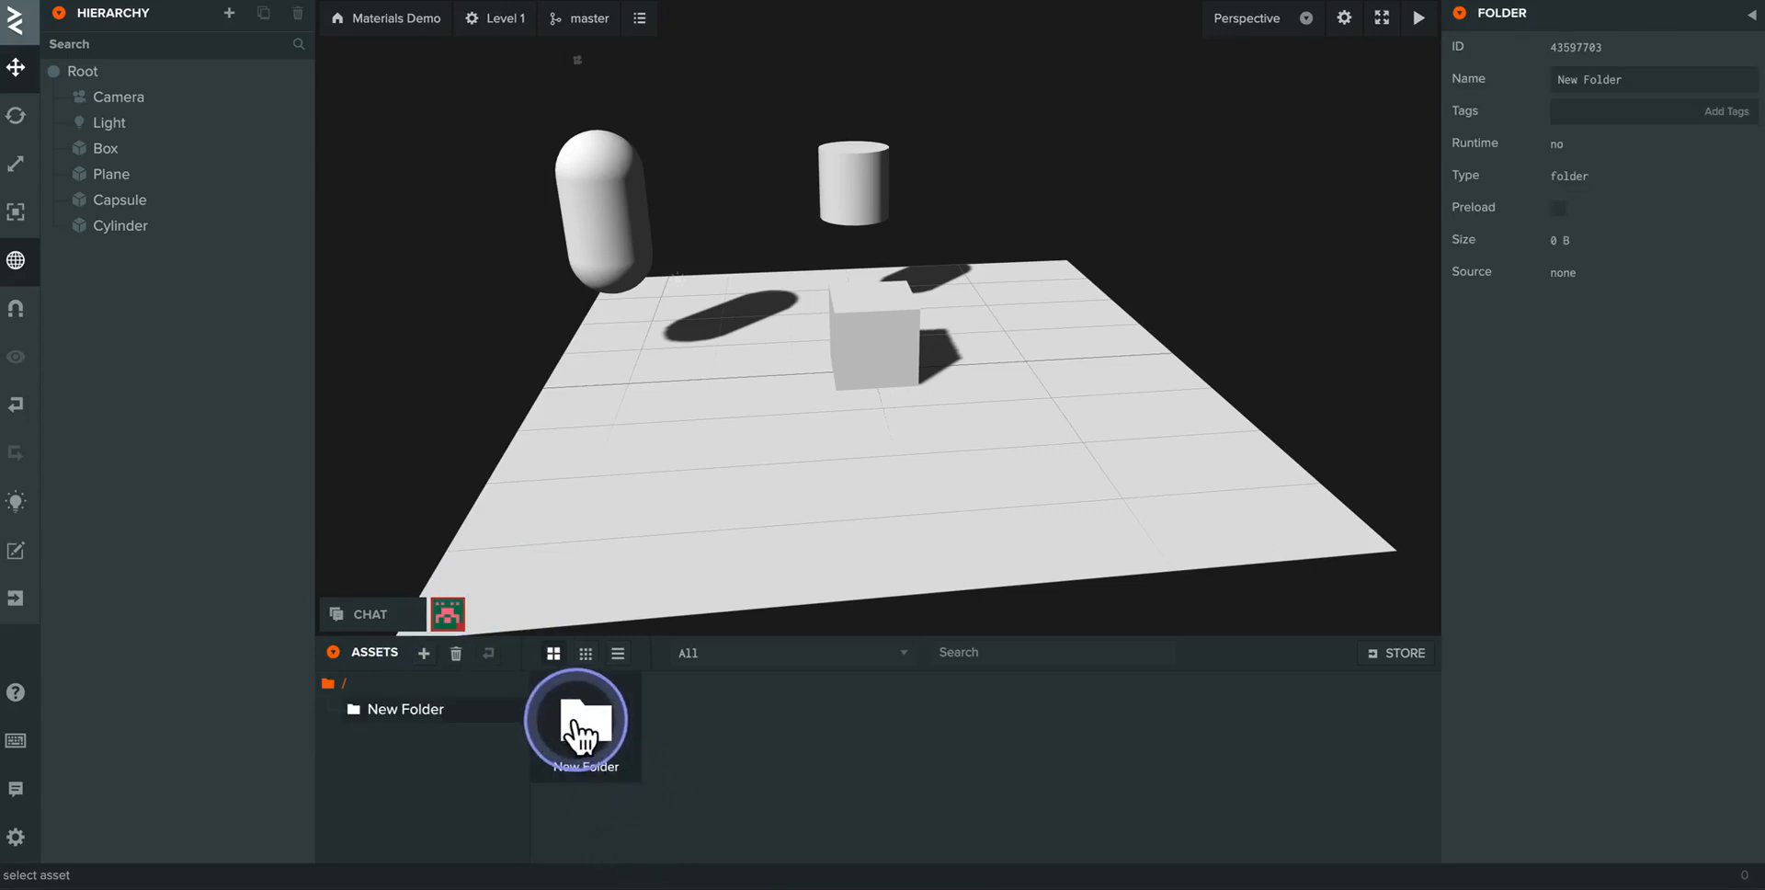
- Rename the new asset folder to Materials
left_click(588, 740)
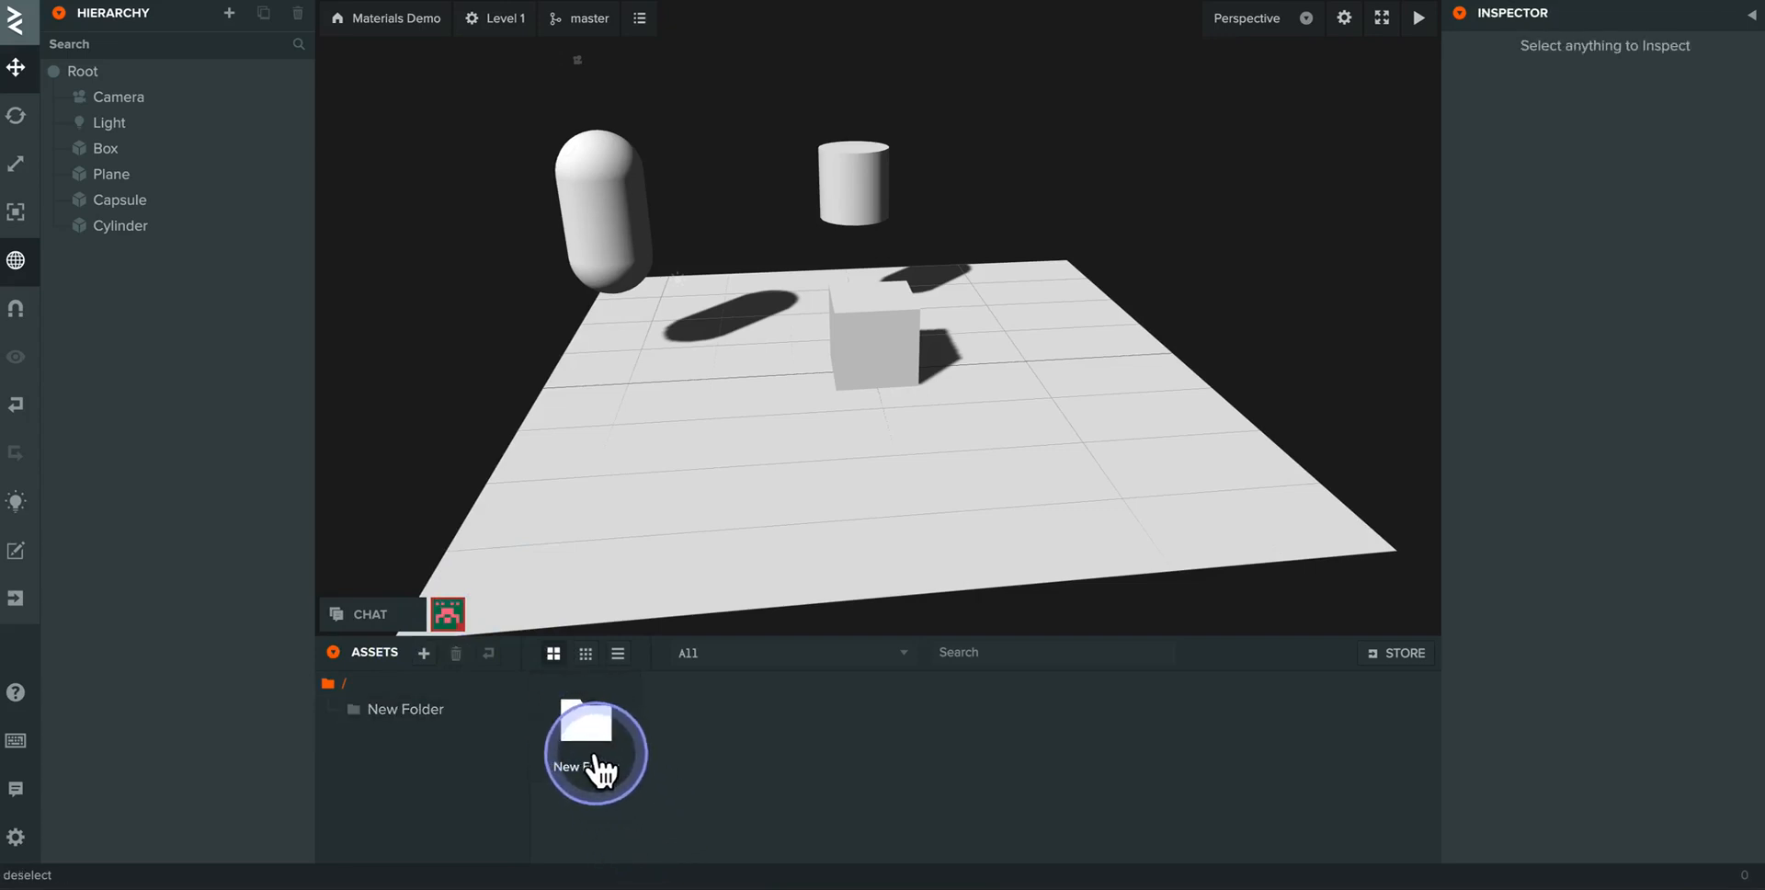
left_click(593, 746)
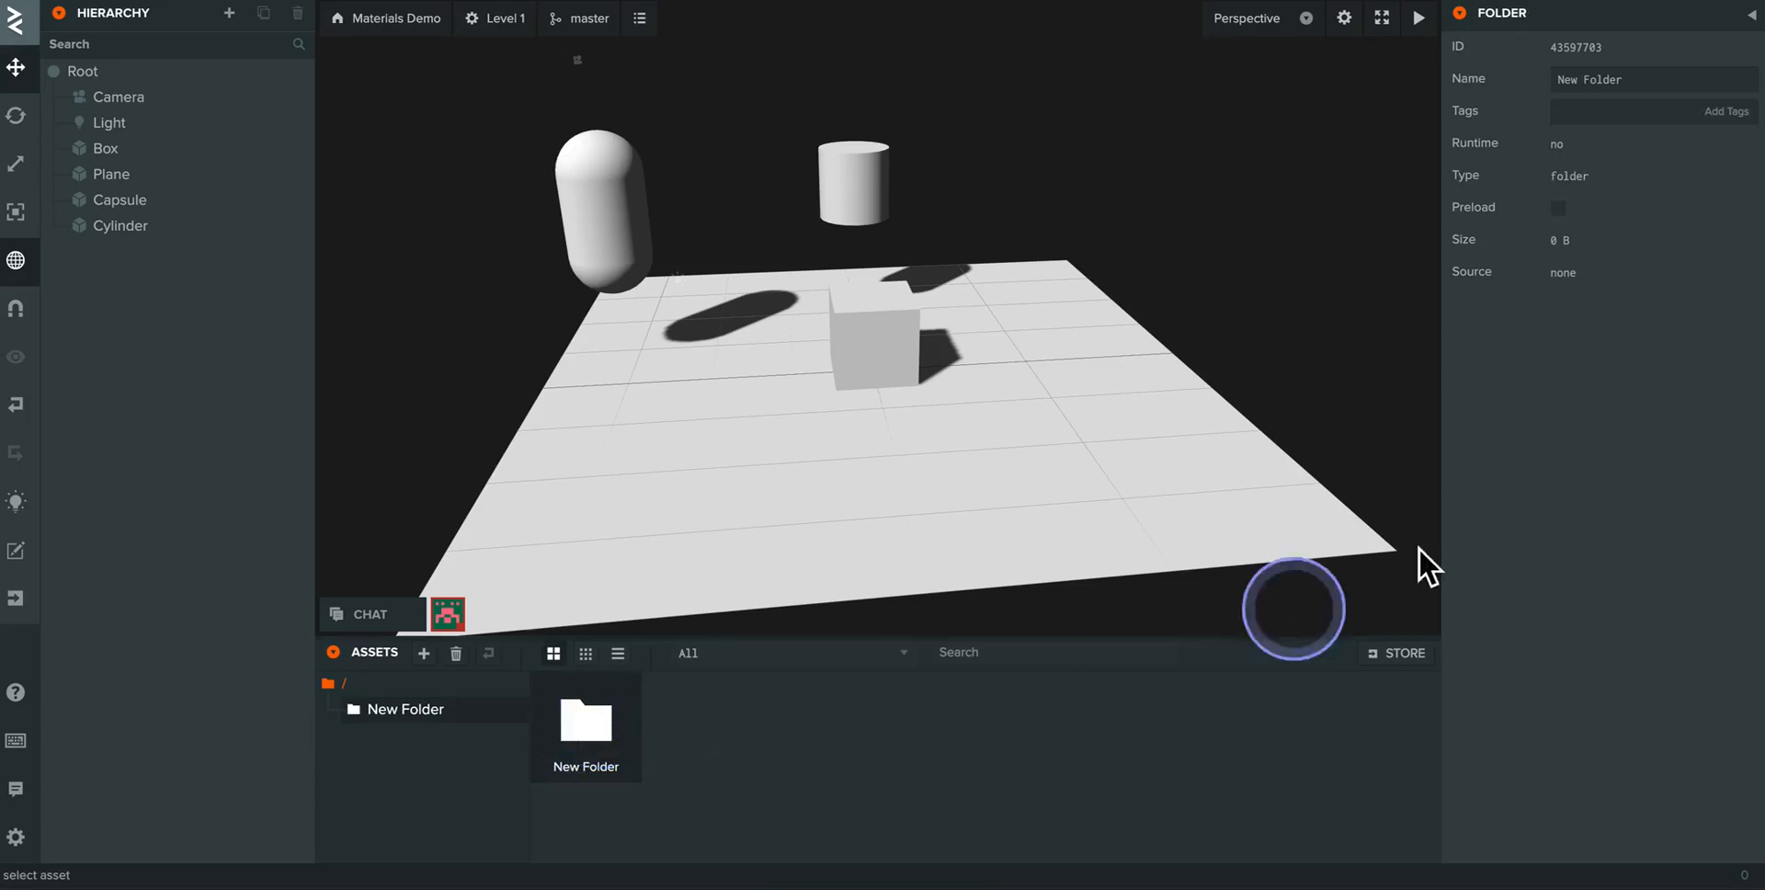
left_click(1632, 81)
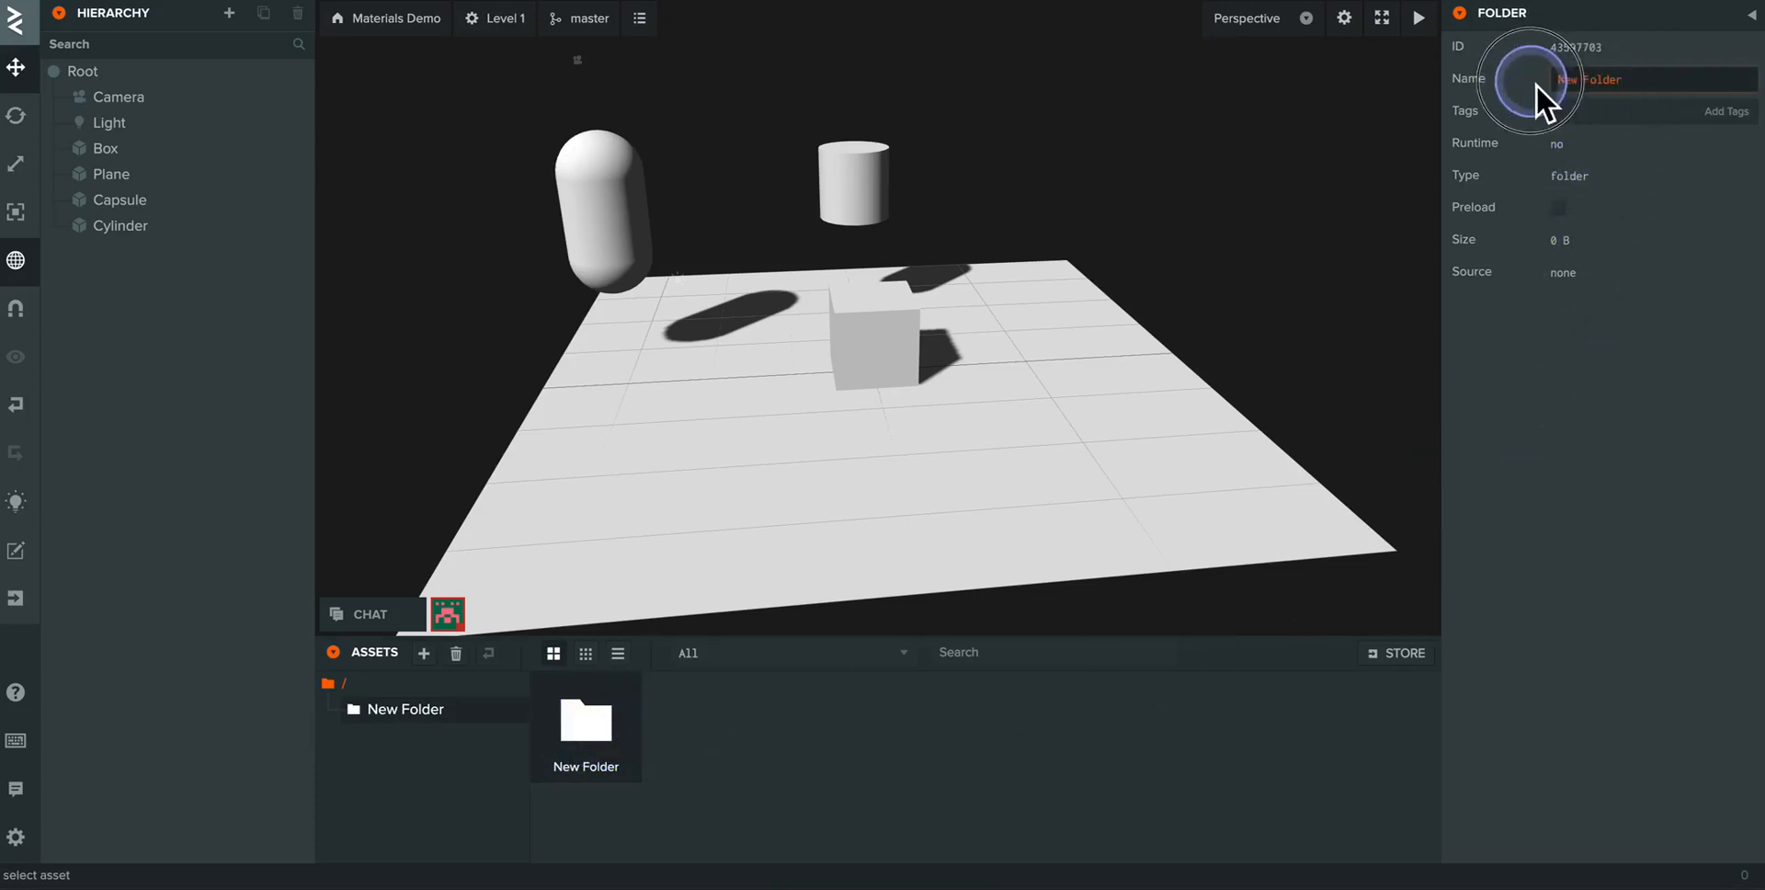
mouse_move(1536, 85)
type("Mat")
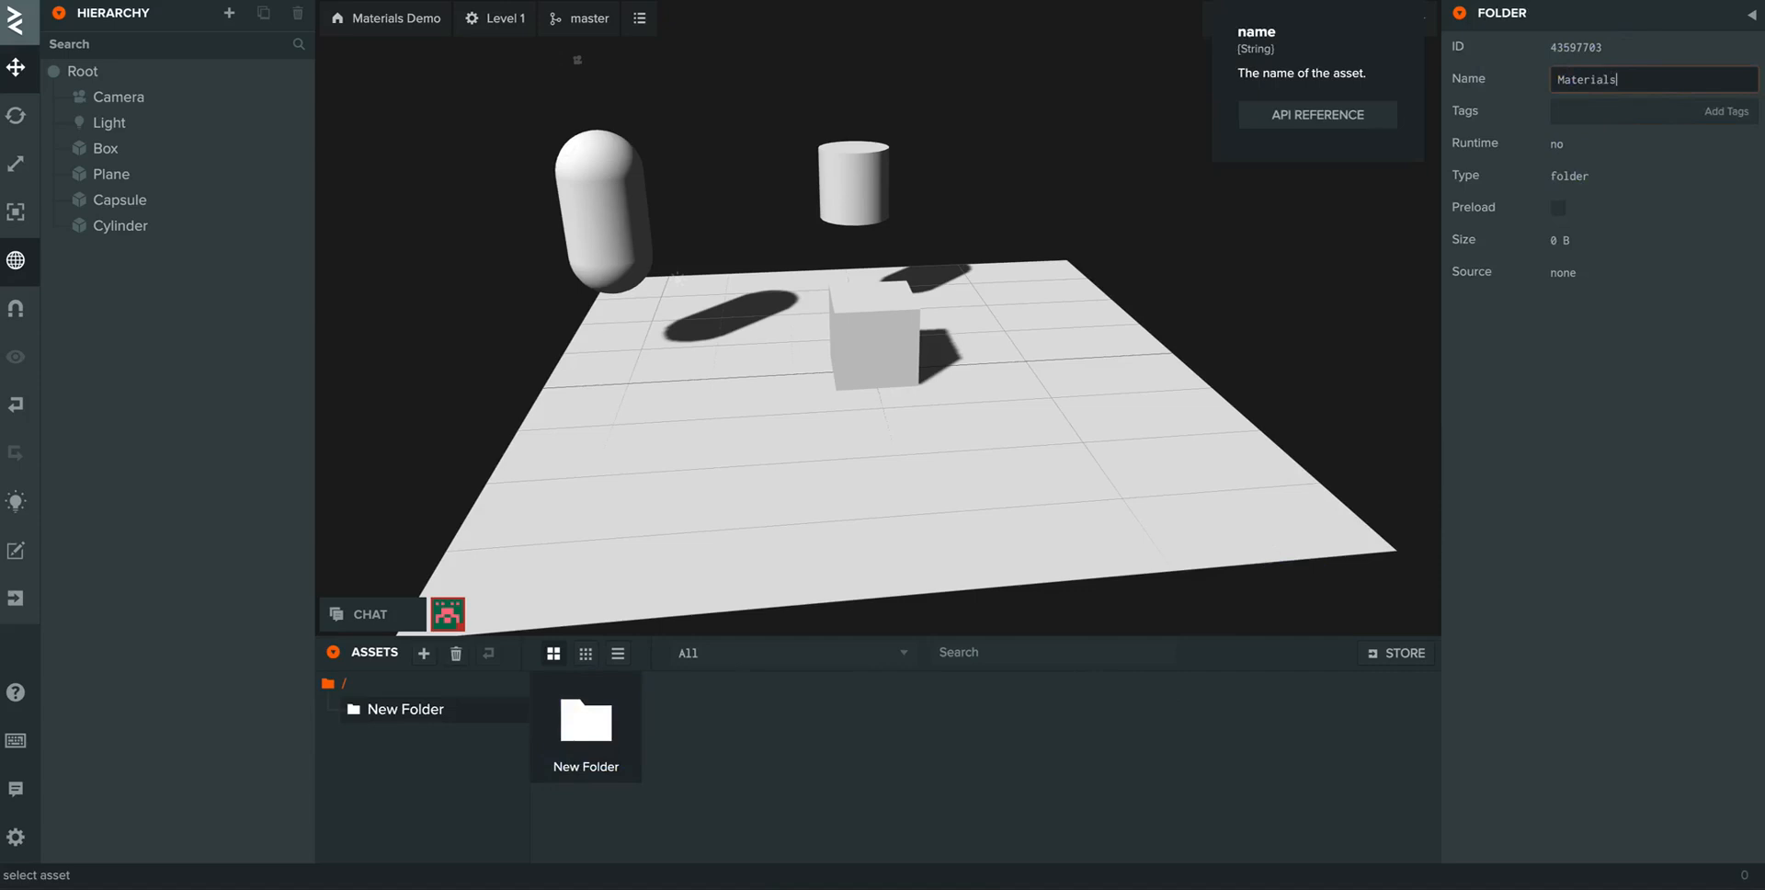
type("erials")
key("Return")
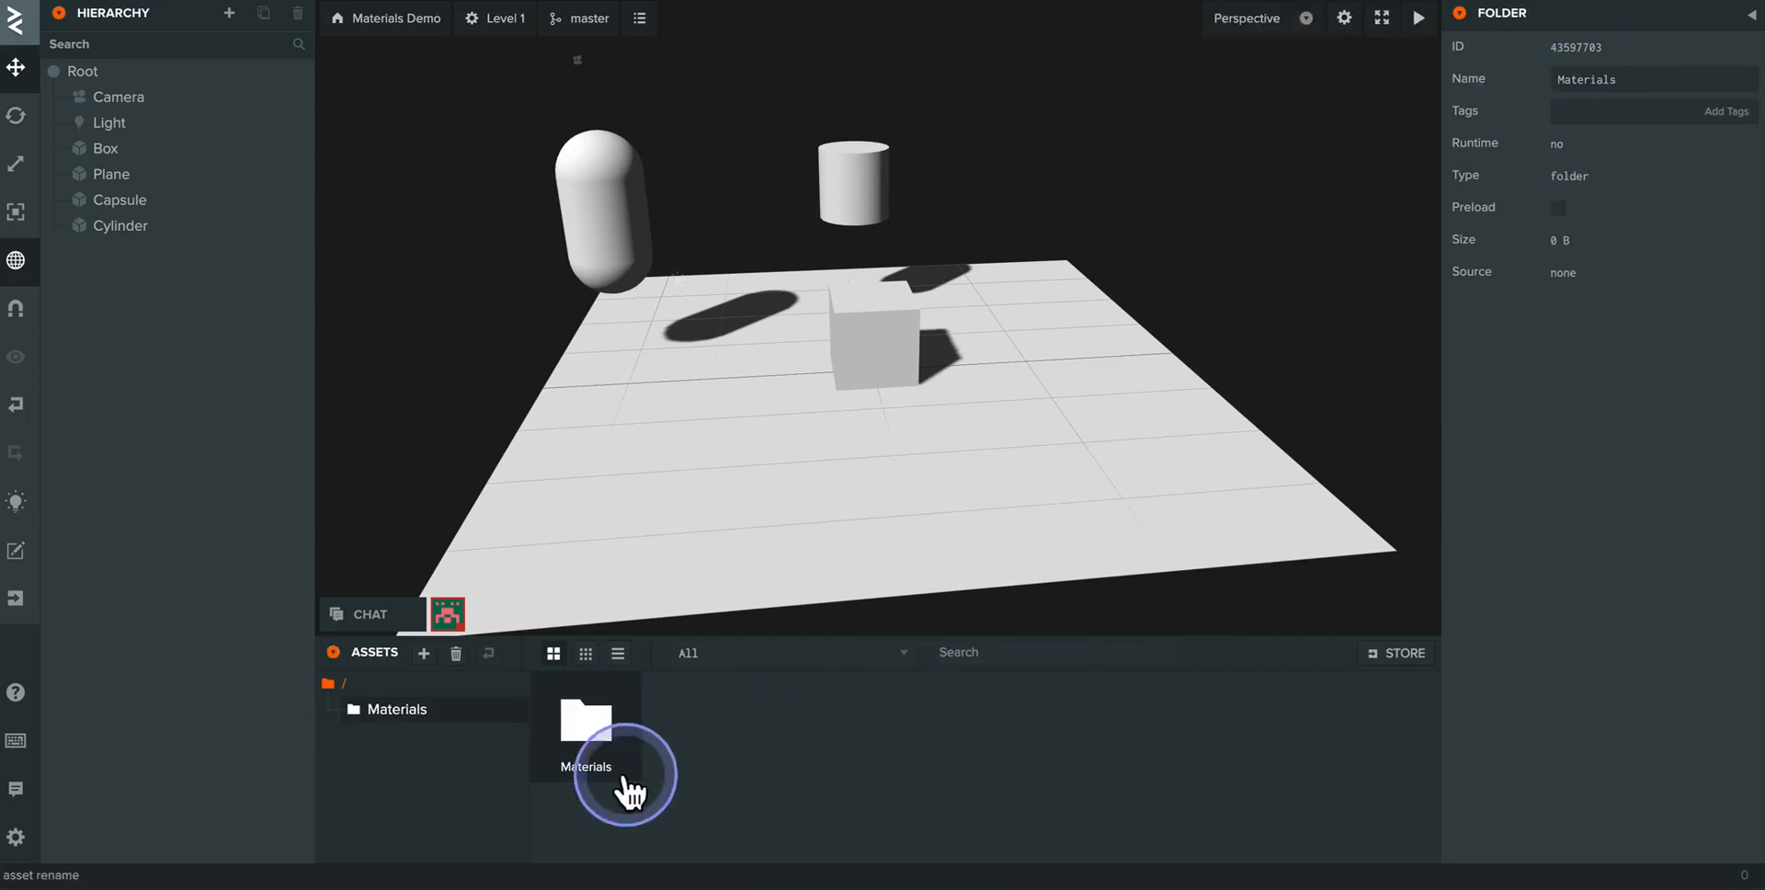
- Open the Materials folder and return to the asset root, twice
double_click(589, 731)
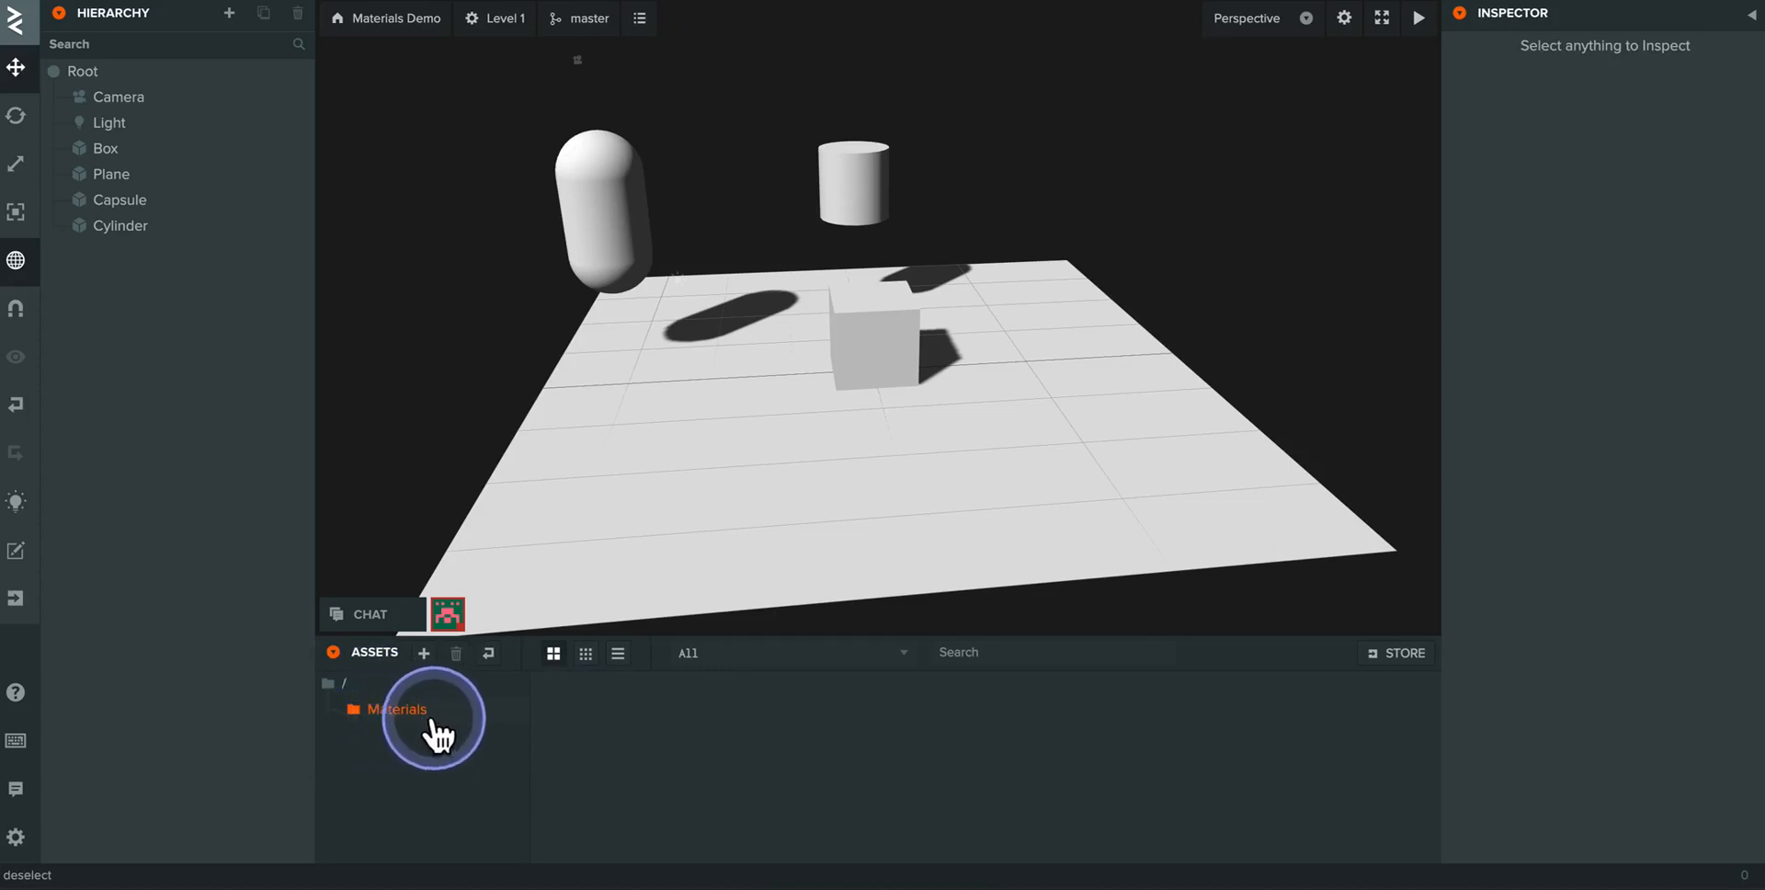
left_click(336, 687)
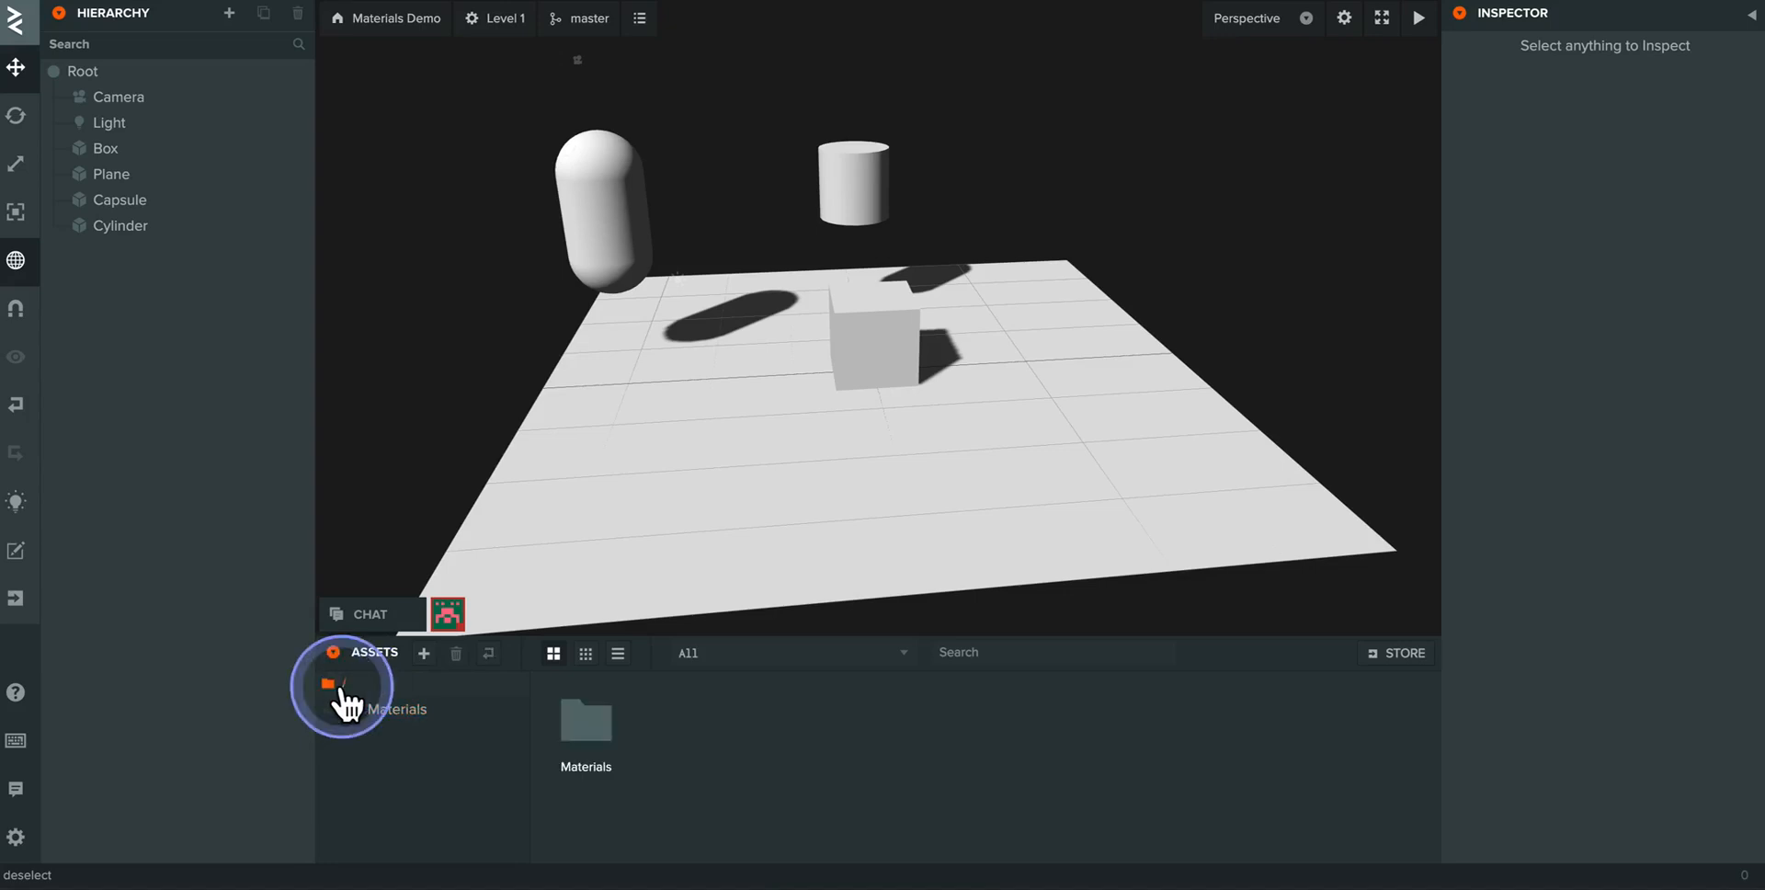
double_click(585, 722)
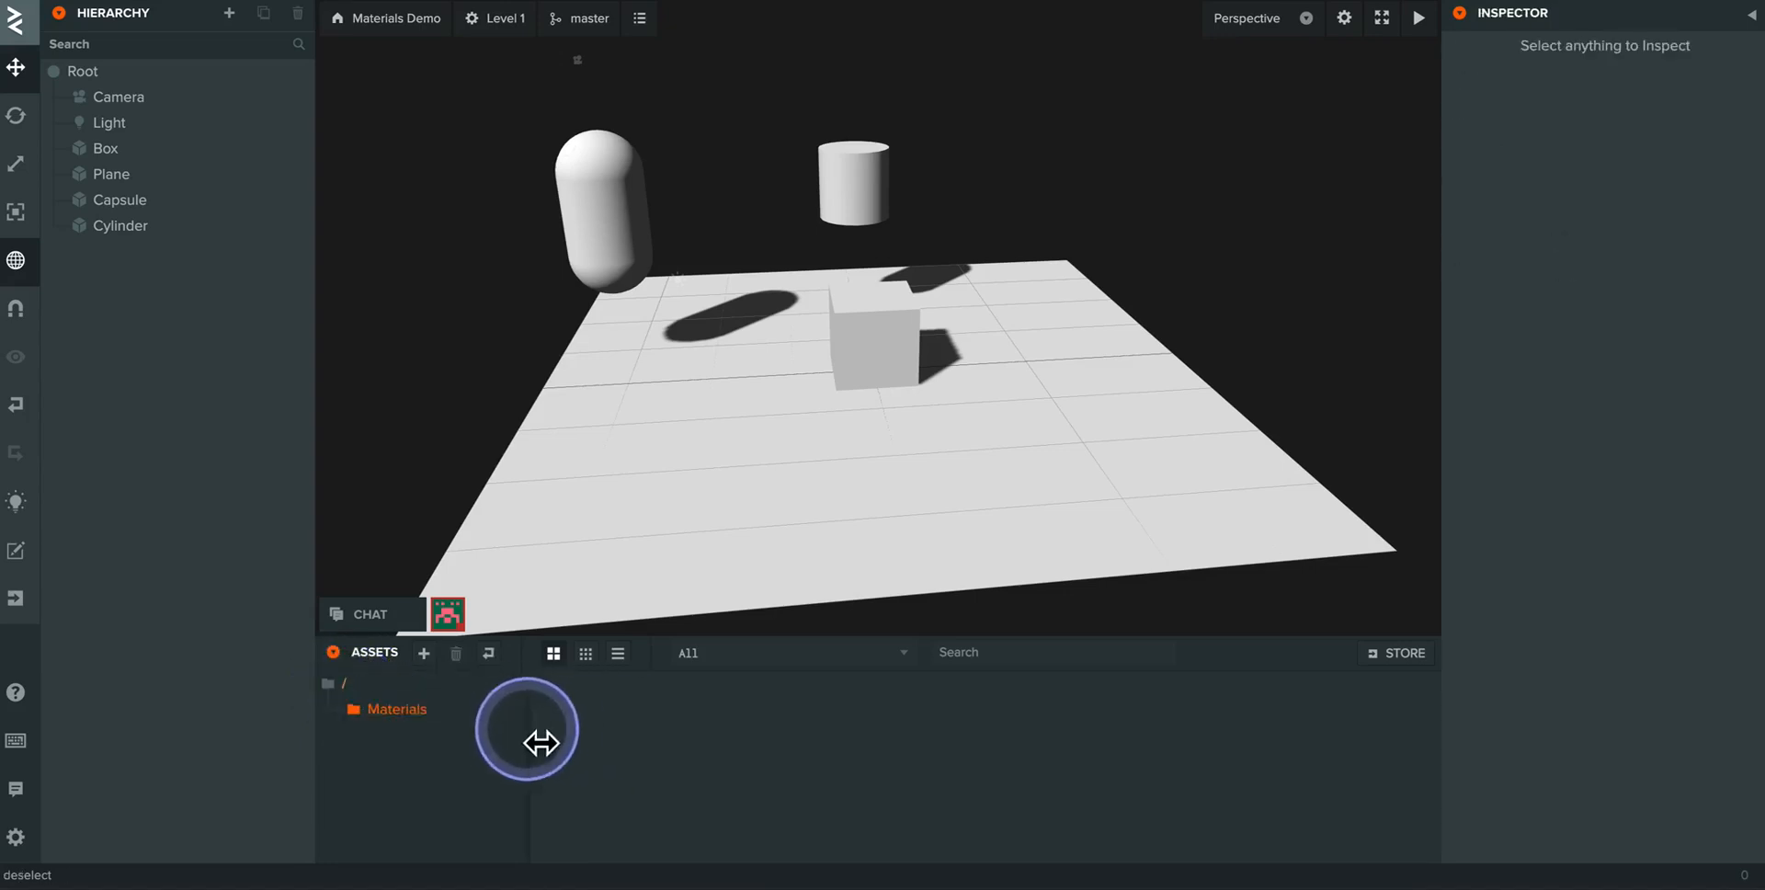
left_click(488, 658)
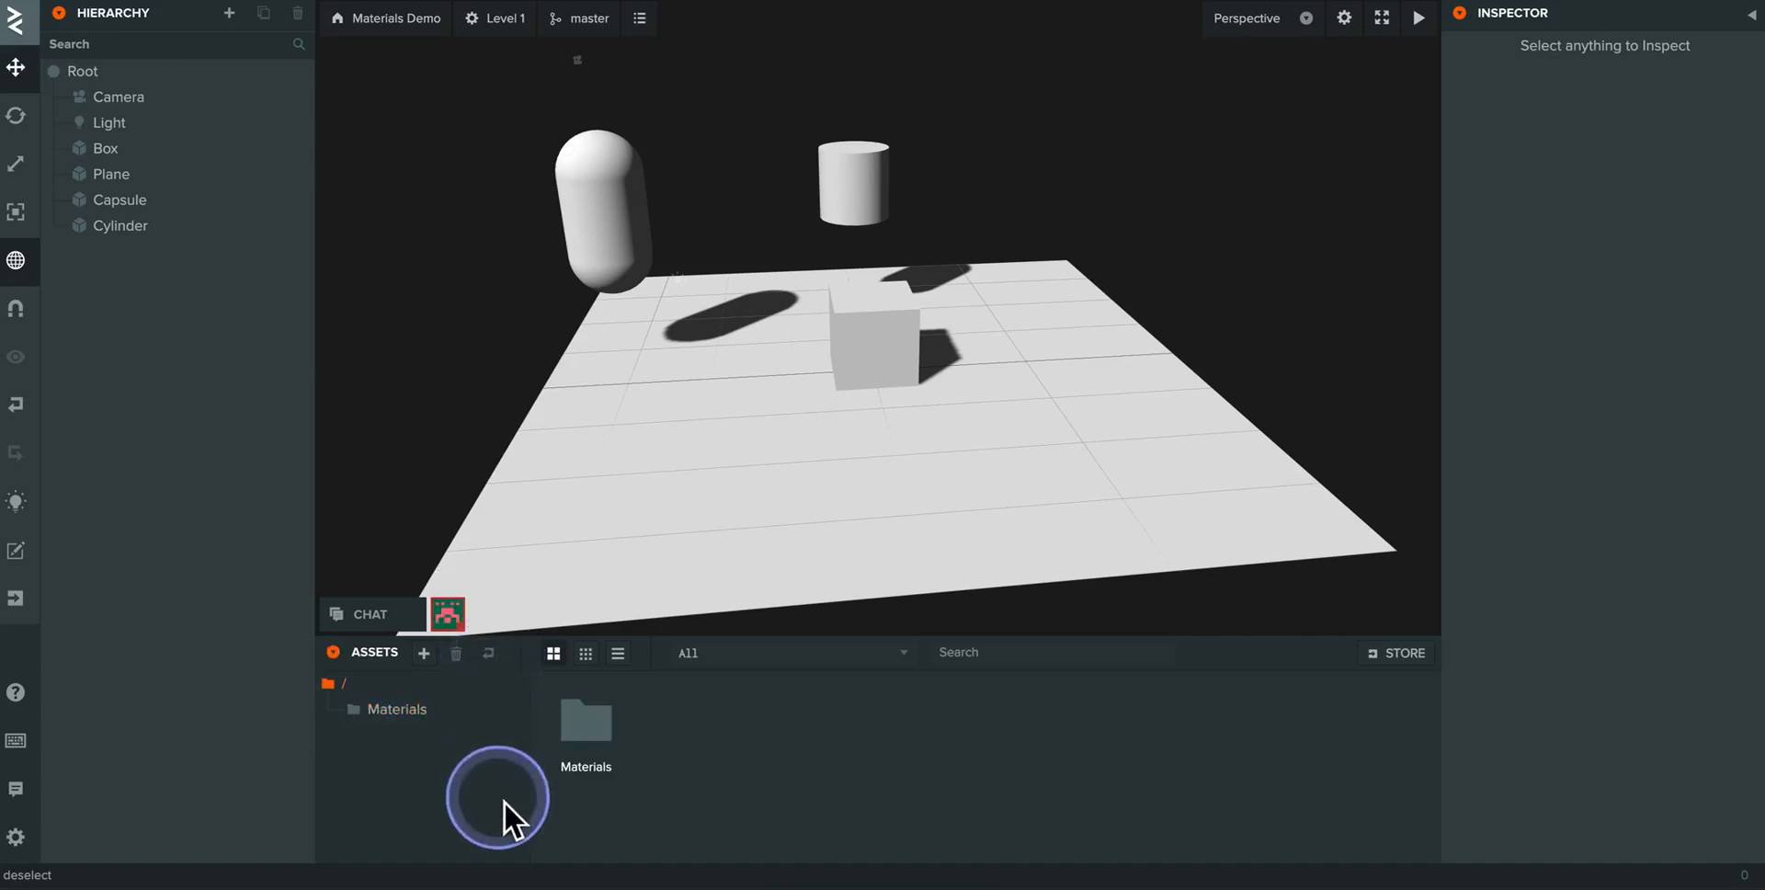
- Create a new material inside the Materials folder and name it Red Brick
double_click(589, 720)
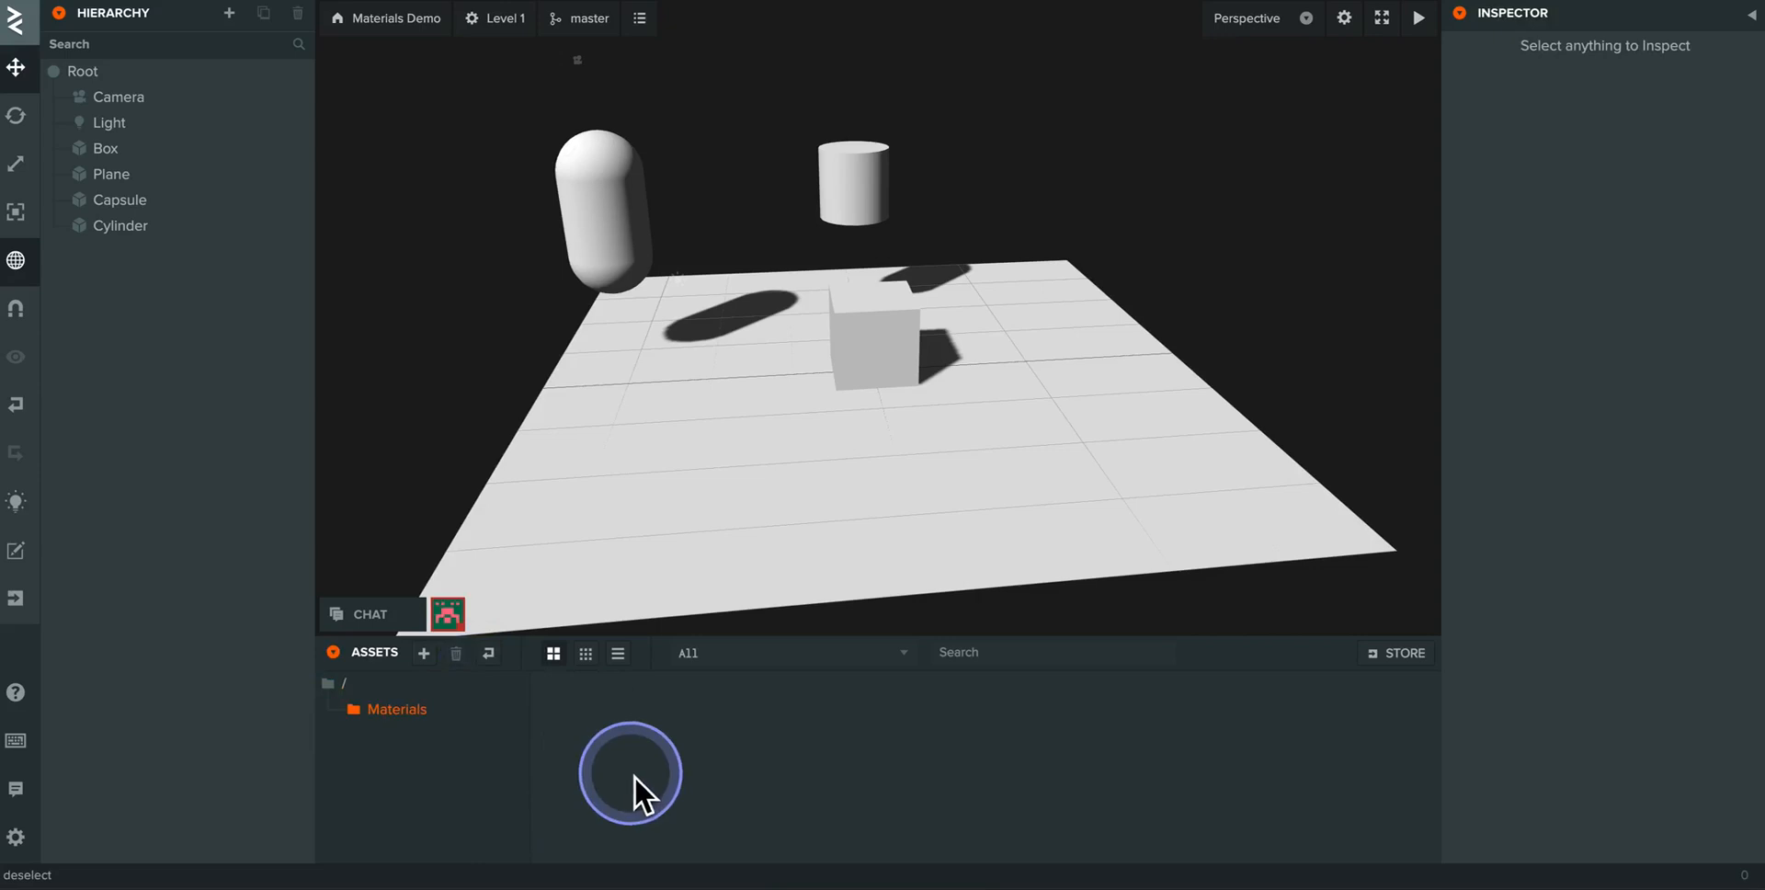
left_click(425, 654)
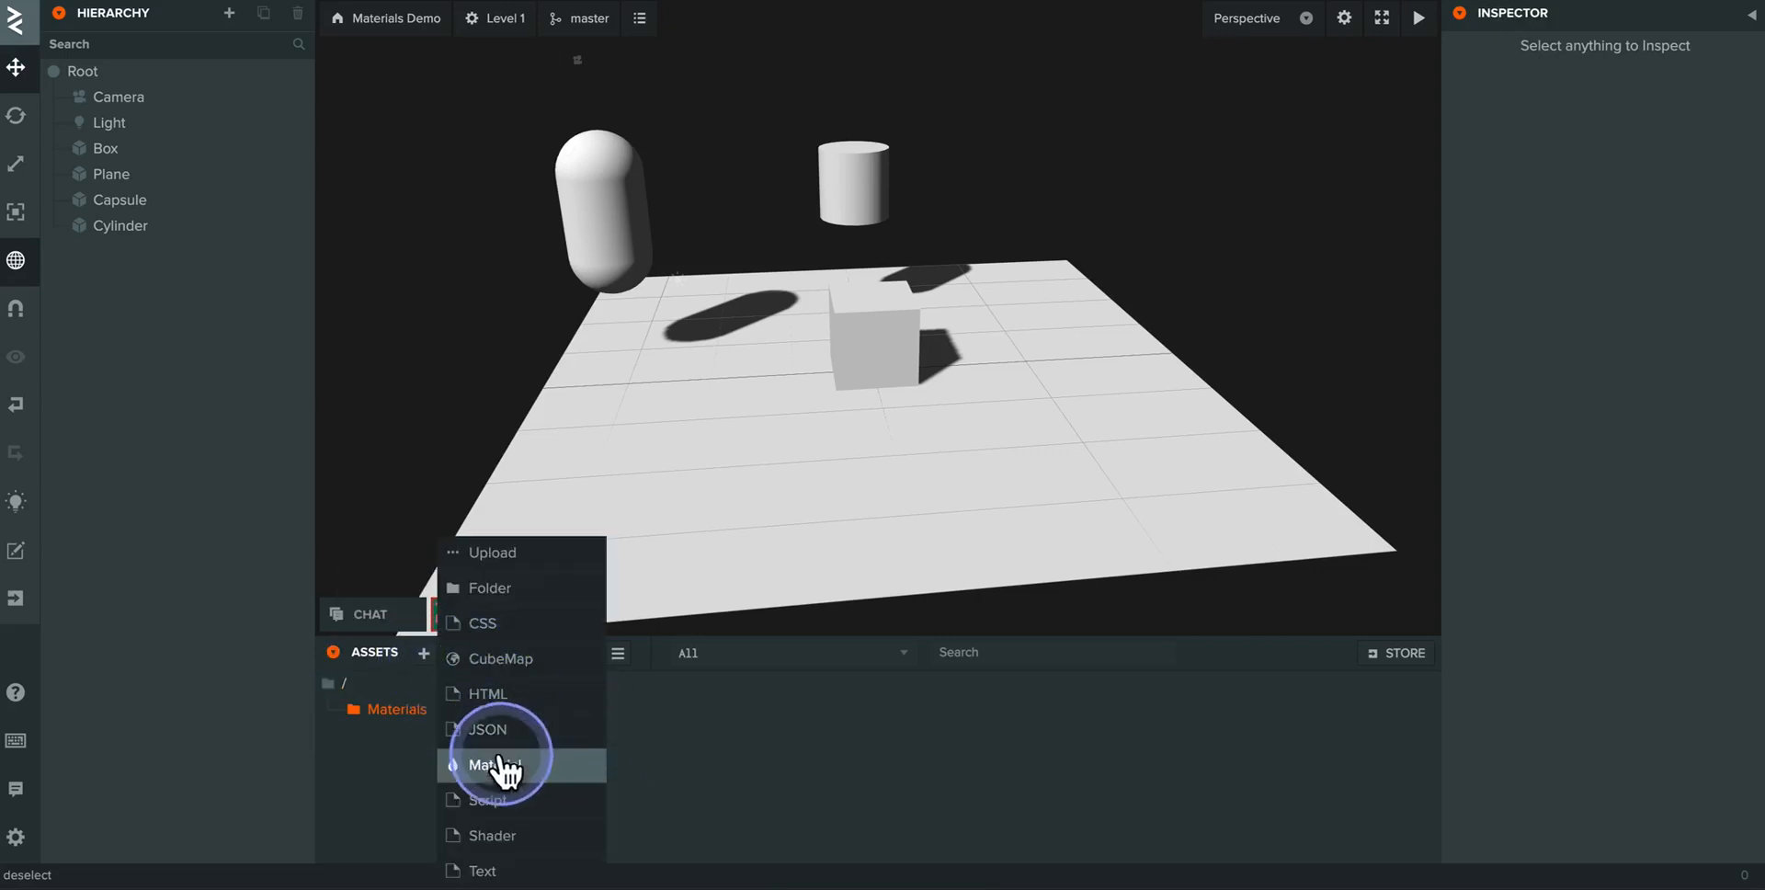
left_click(505, 763)
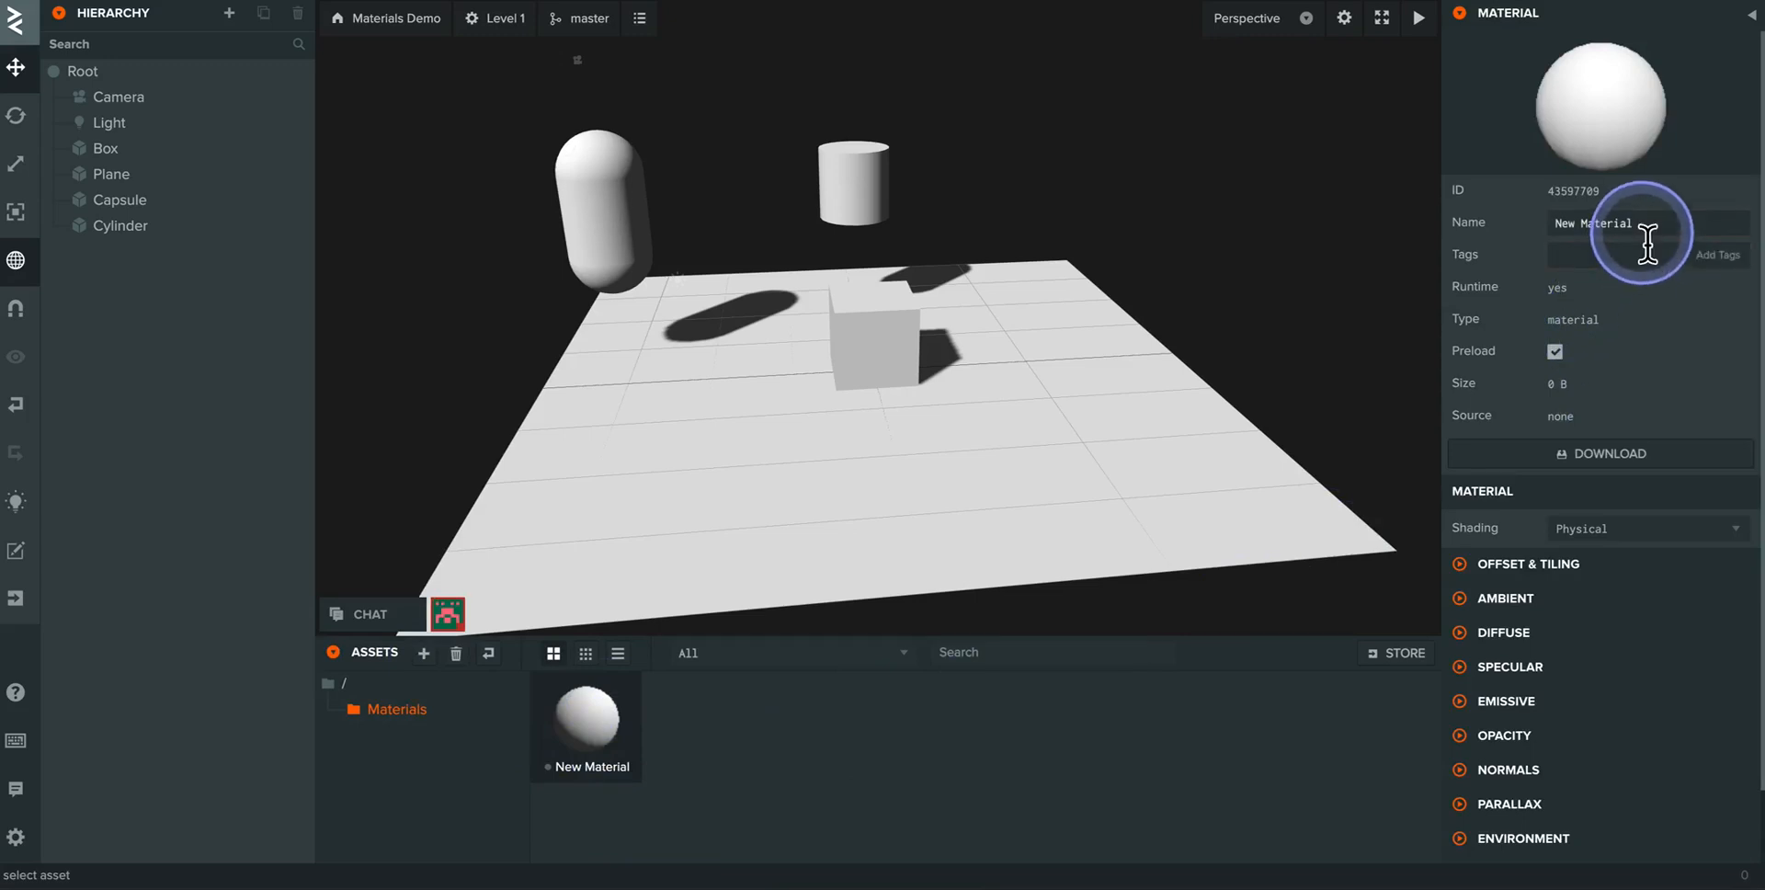
left_click_drag(1653, 227, 1541, 224)
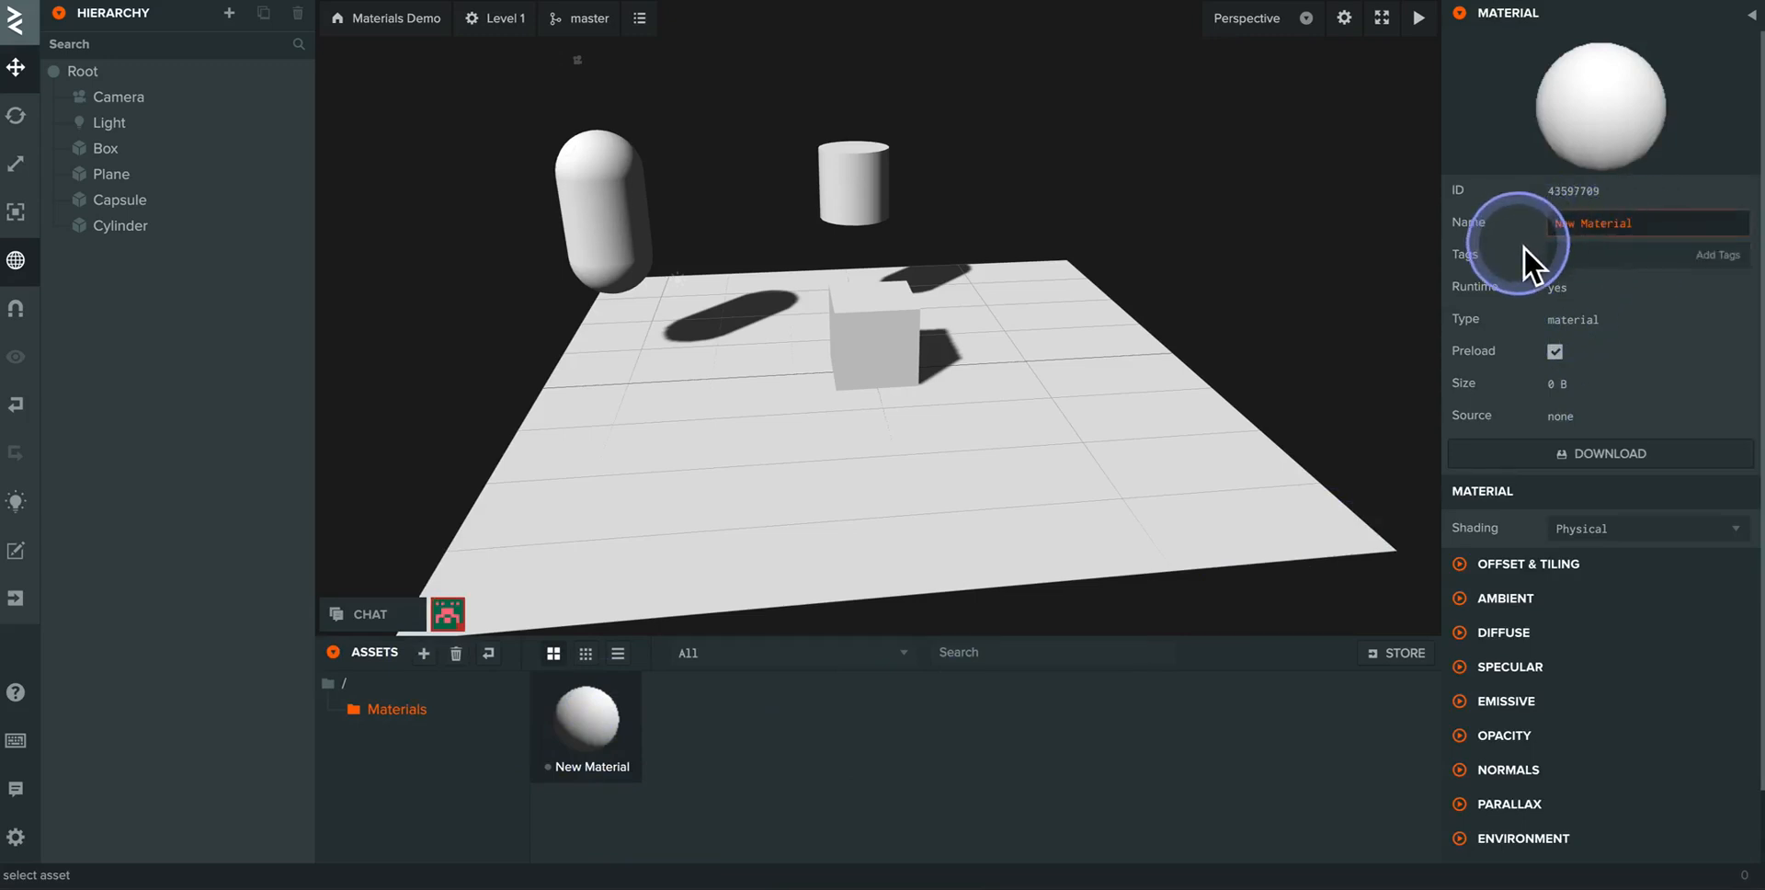
type("Red Brick")
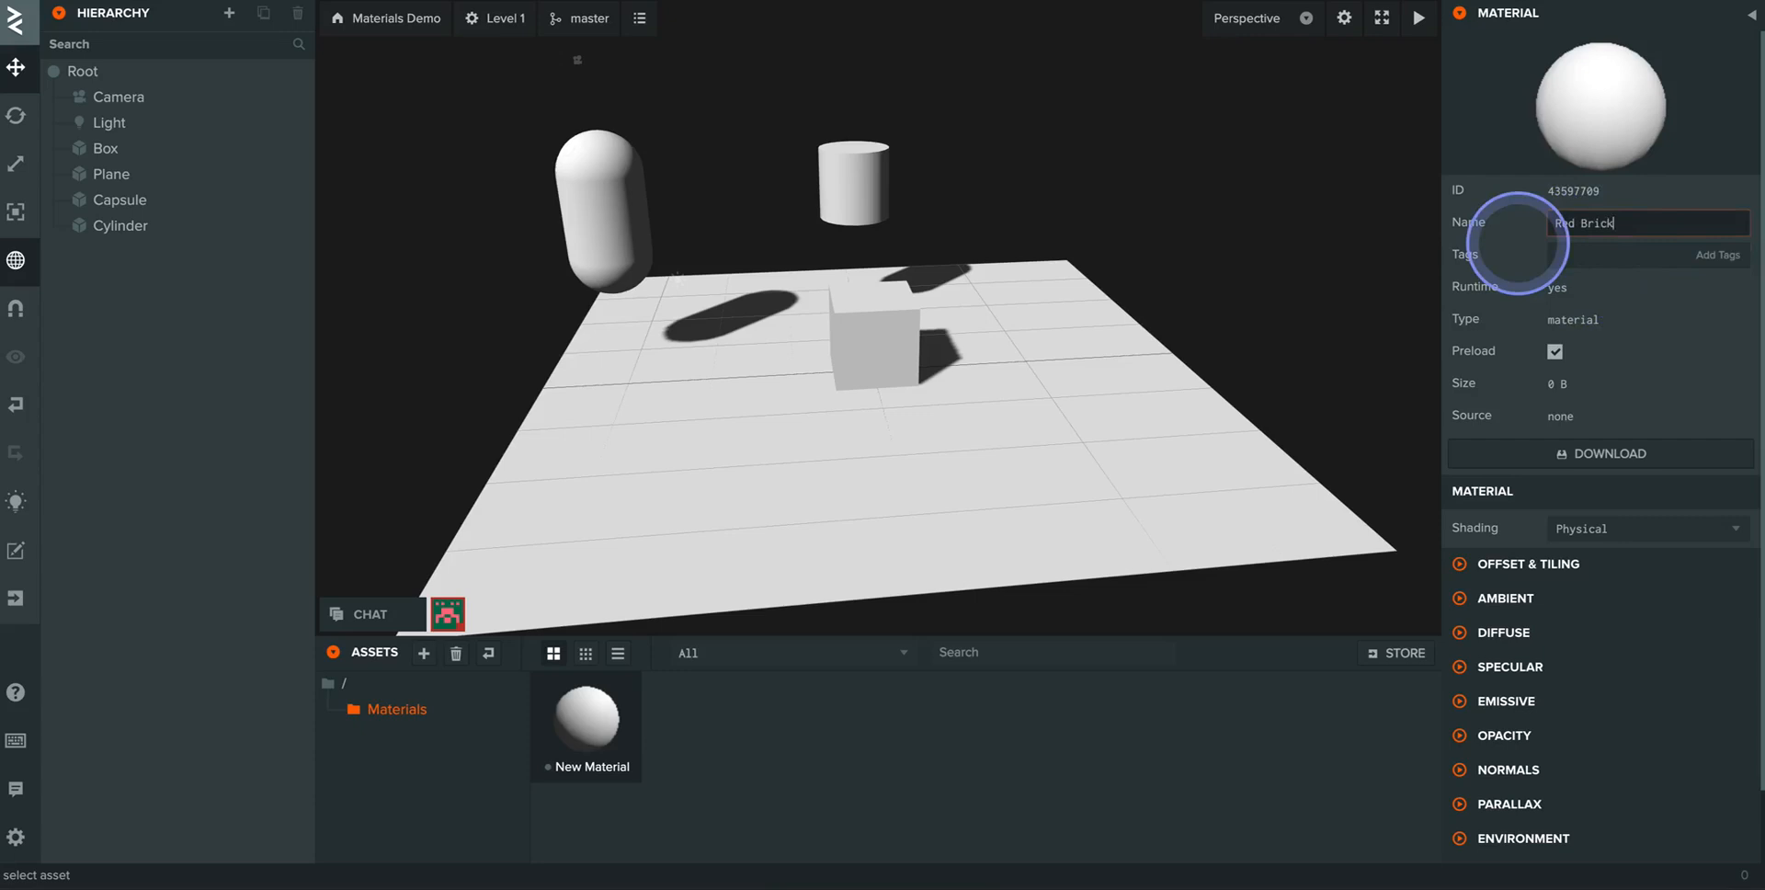
key("Return")
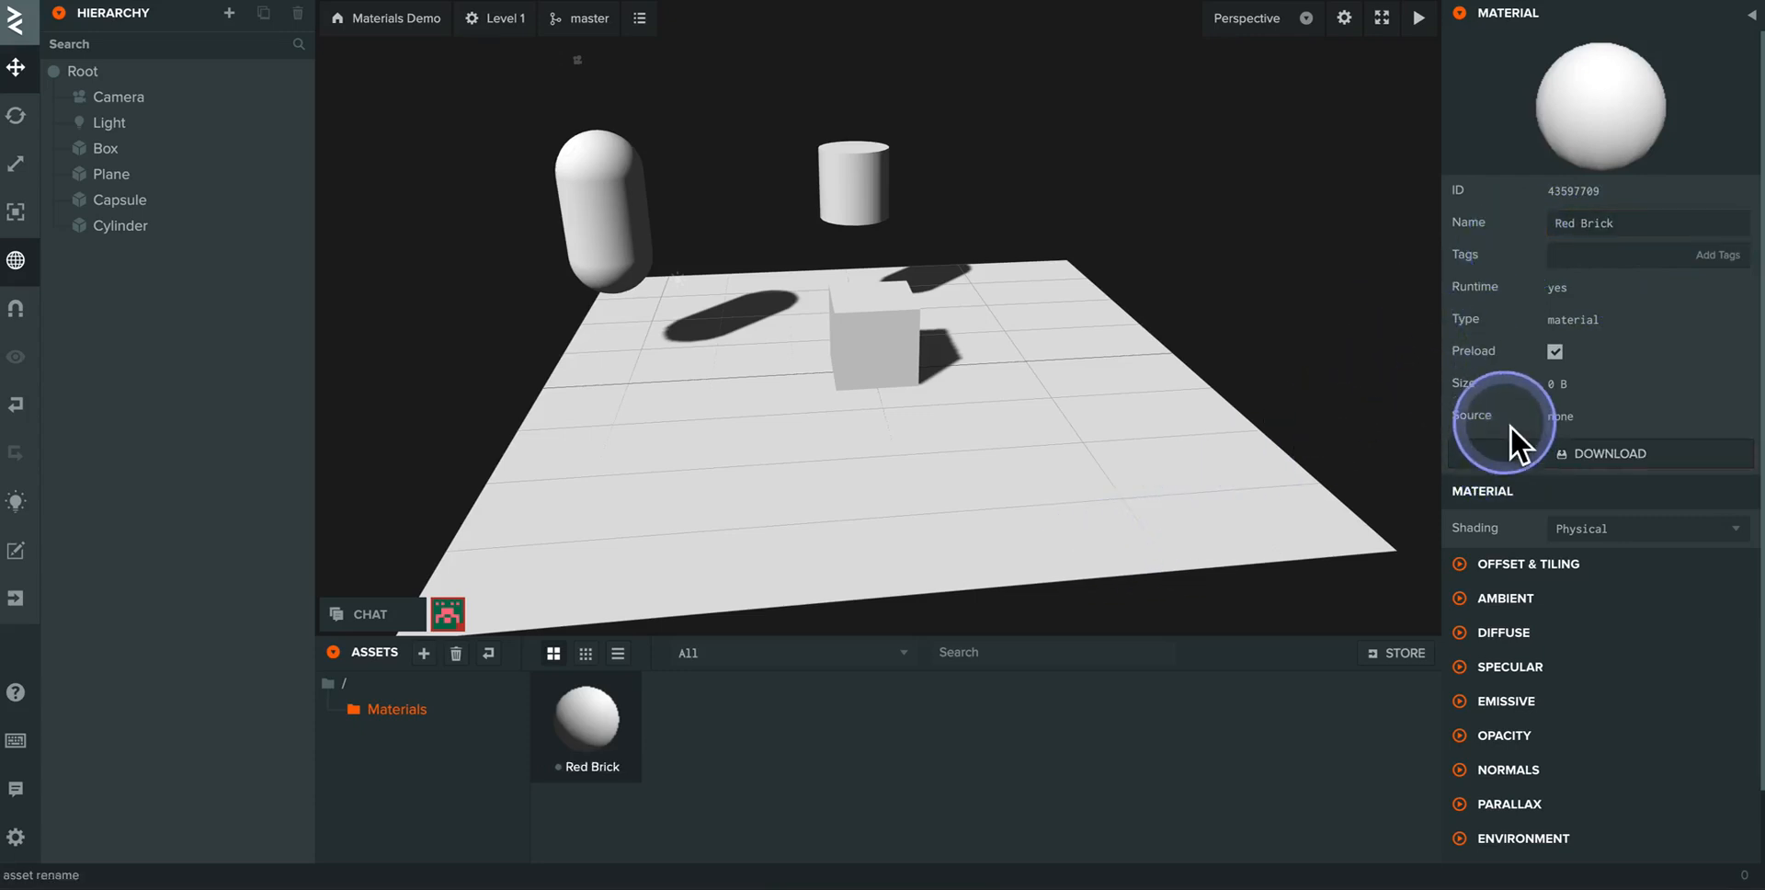
- Set the Red Brick material's diffuse color to brick red DD563A and apply the material to the plane
left_click(1503, 635)
scroll(1600, 561, "down", 2)
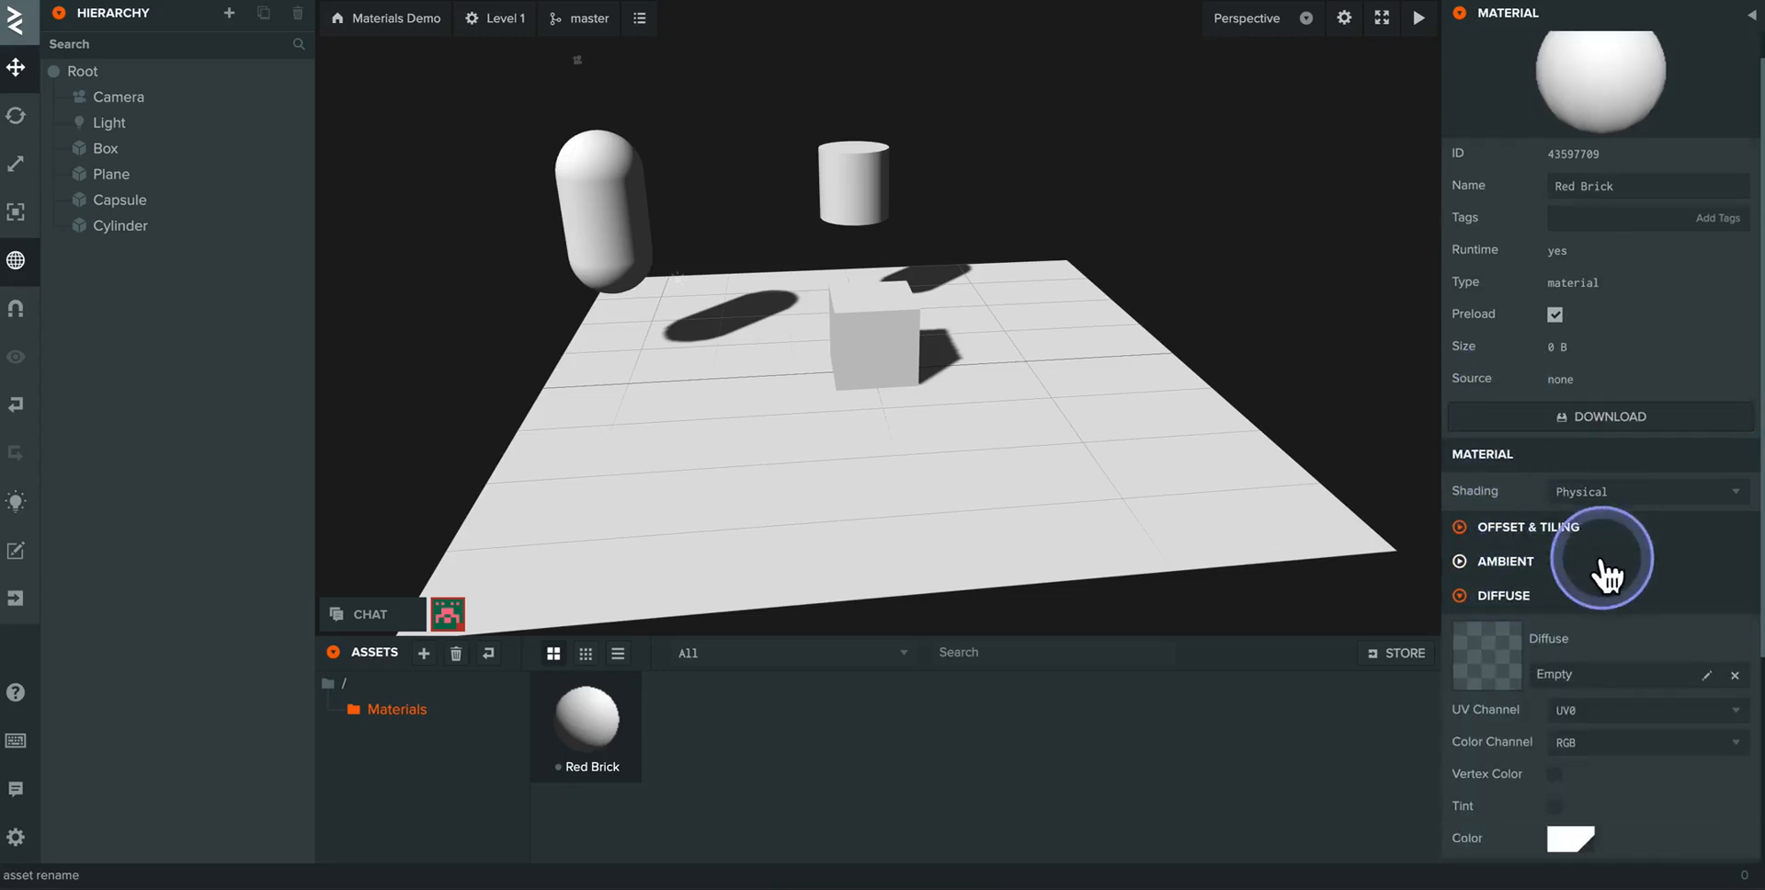
scroll(1602, 577, "down", 2)
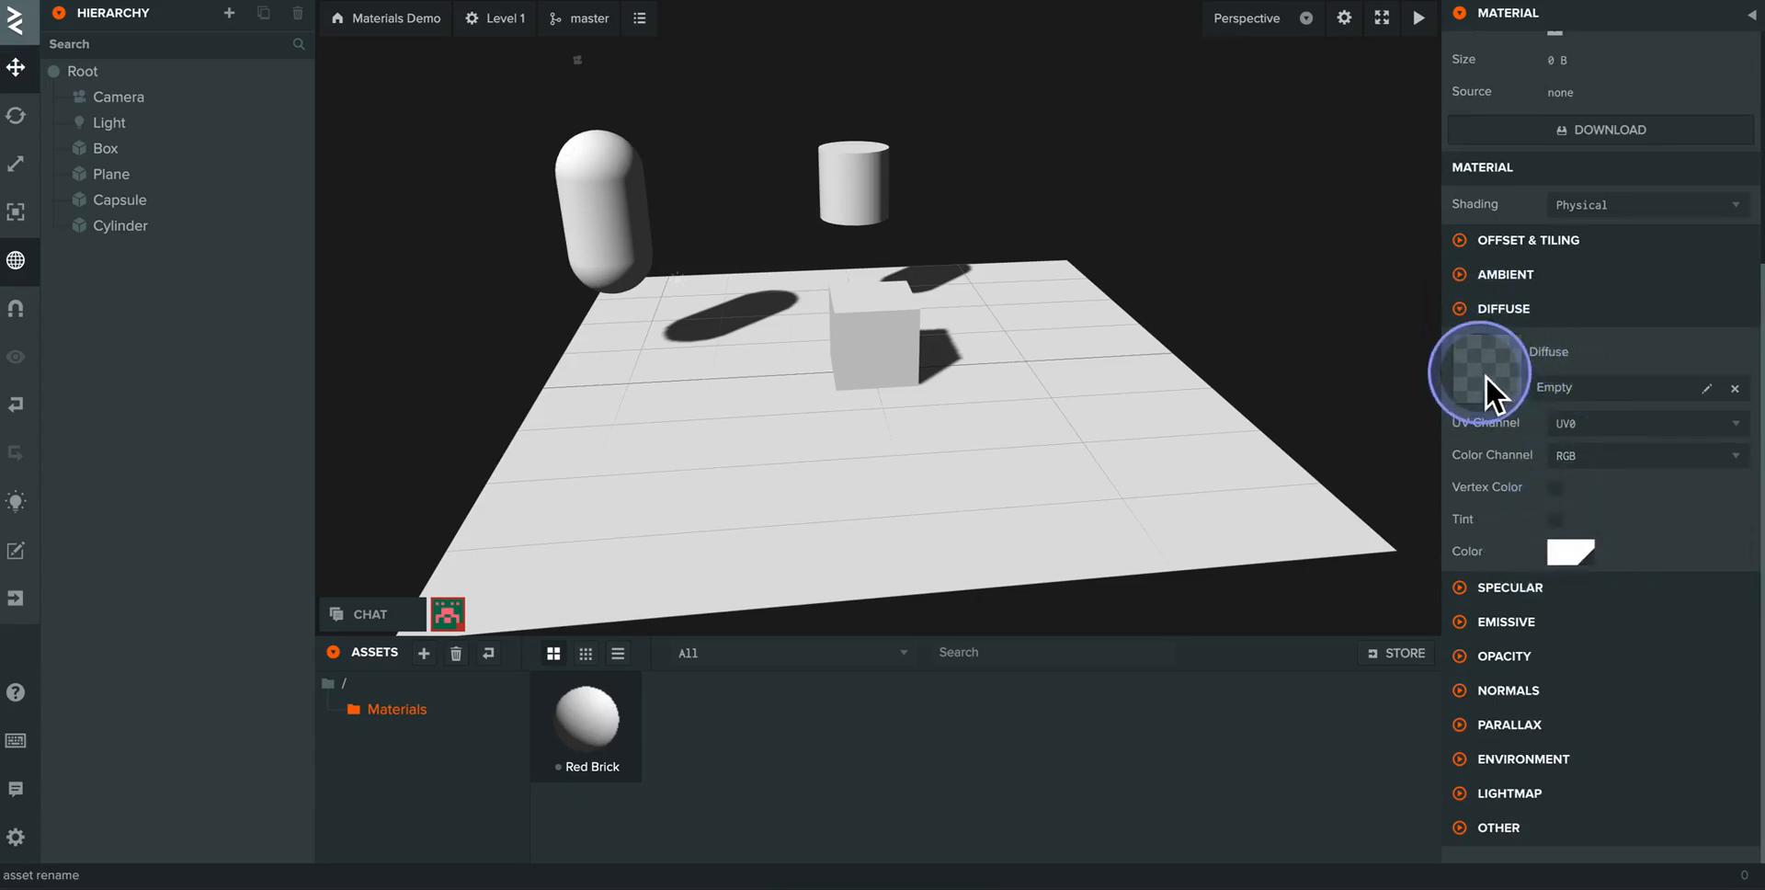
left_click(1572, 561)
left_click(1343, 574)
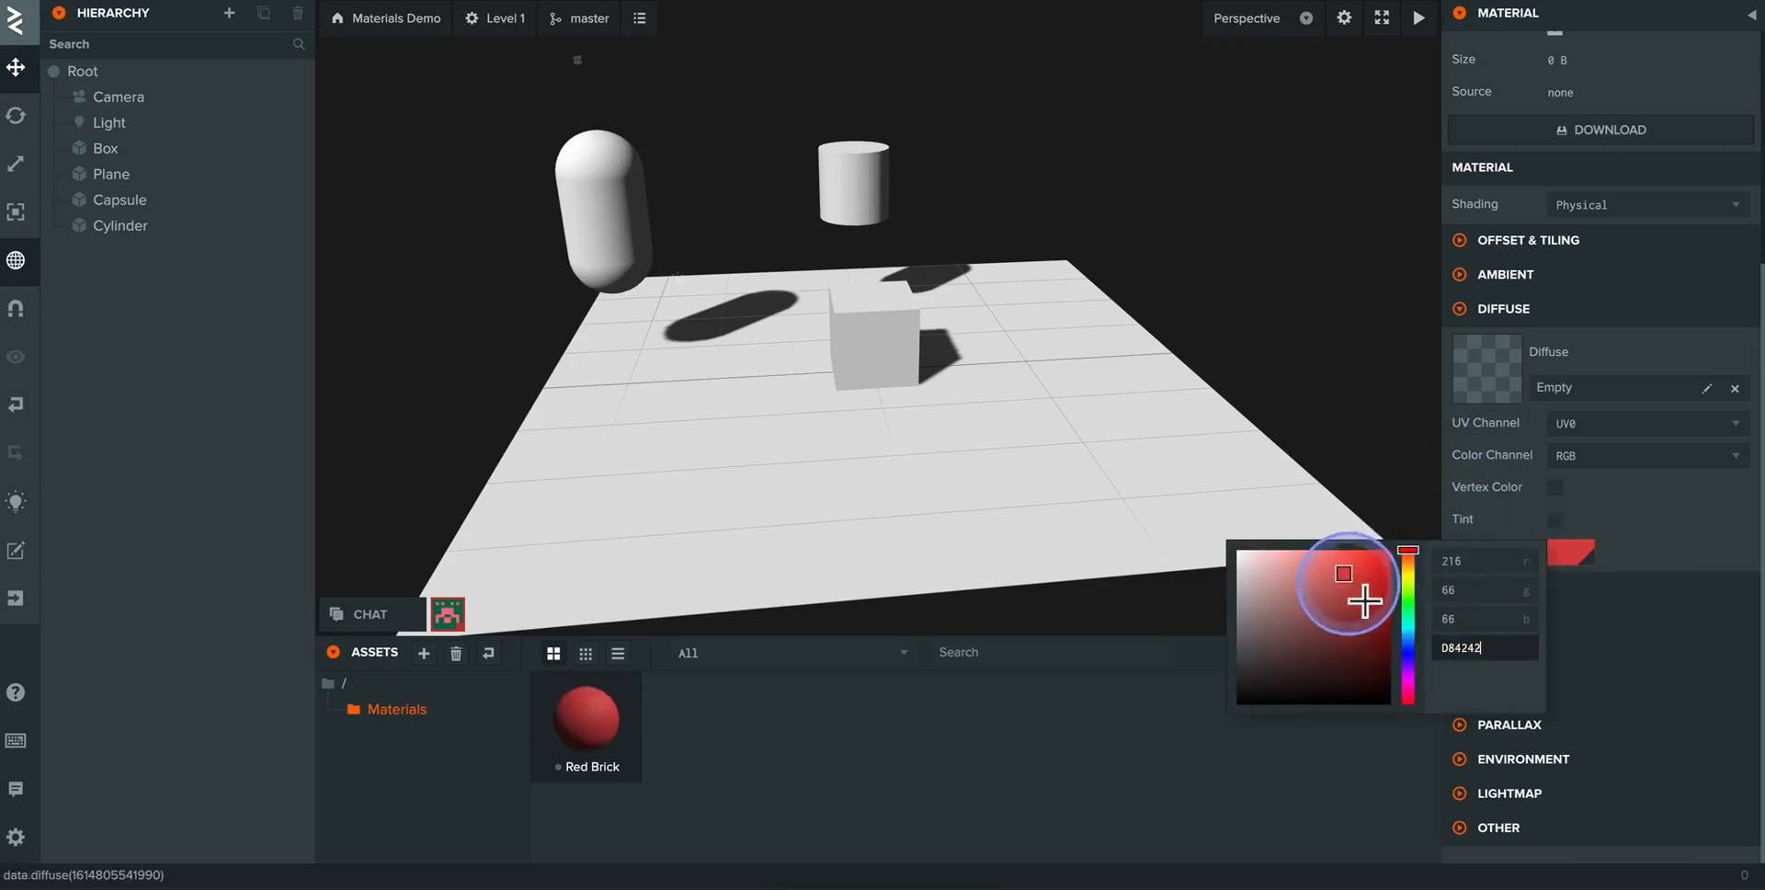
mouse_move(1407, 583)
left_mouse_down()
mouse_move(1407, 678)
mouse_move(1406, 557)
mouse_move(1361, 584)
left_mouse_up()
left_click(1344, 578)
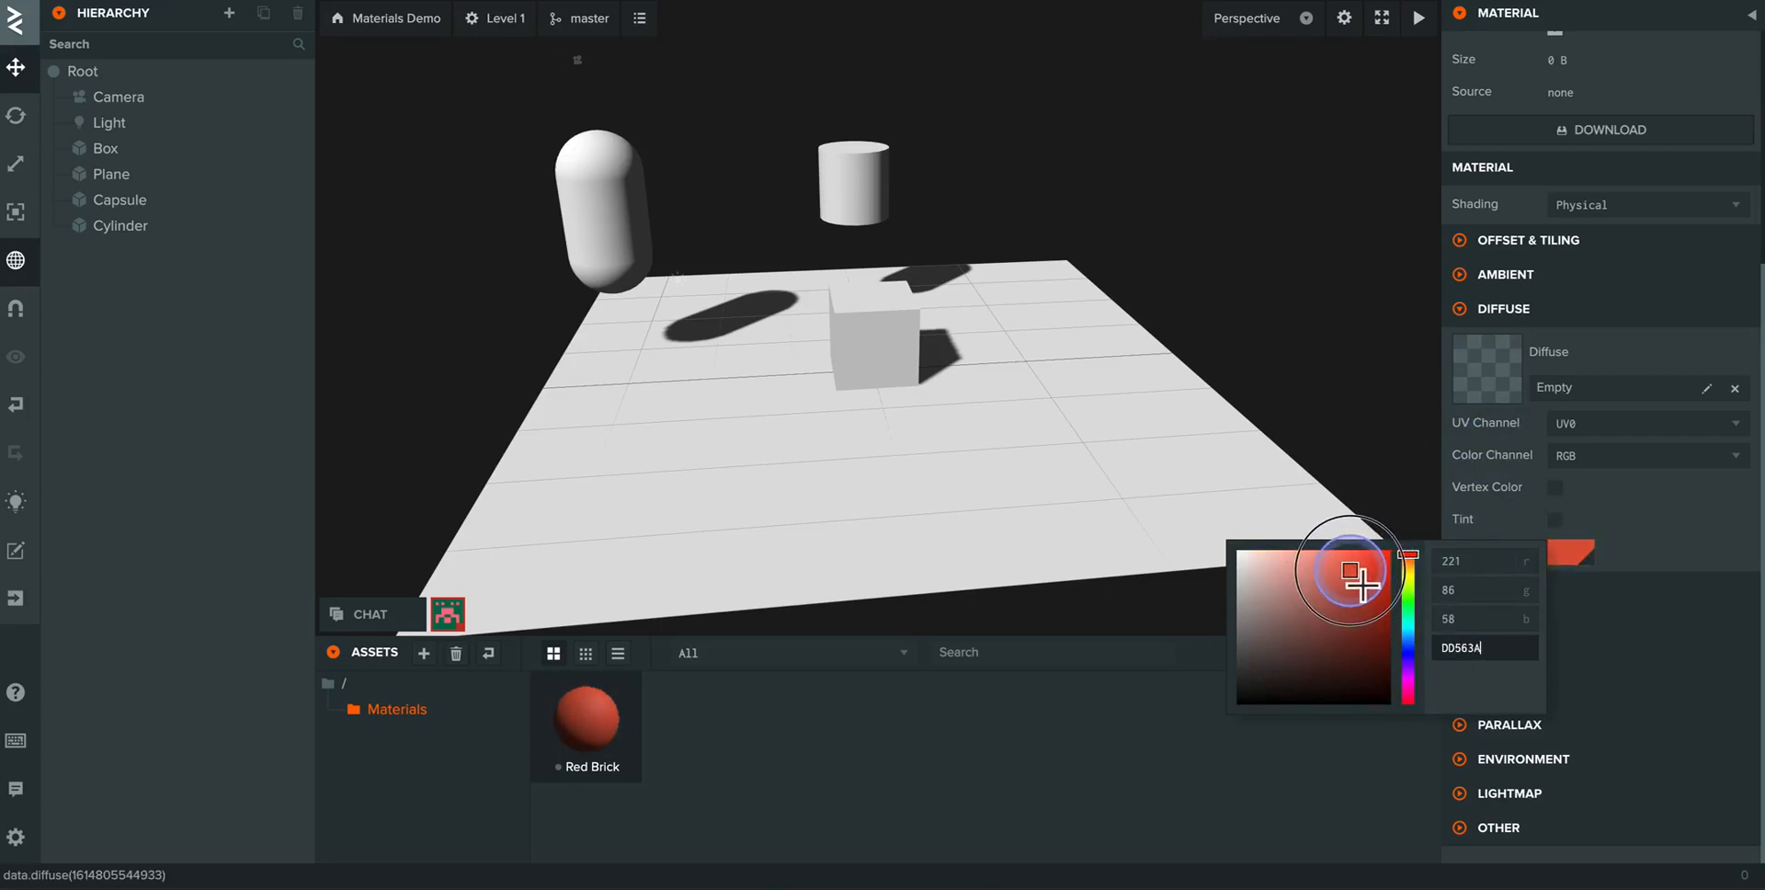
left_click(1142, 726)
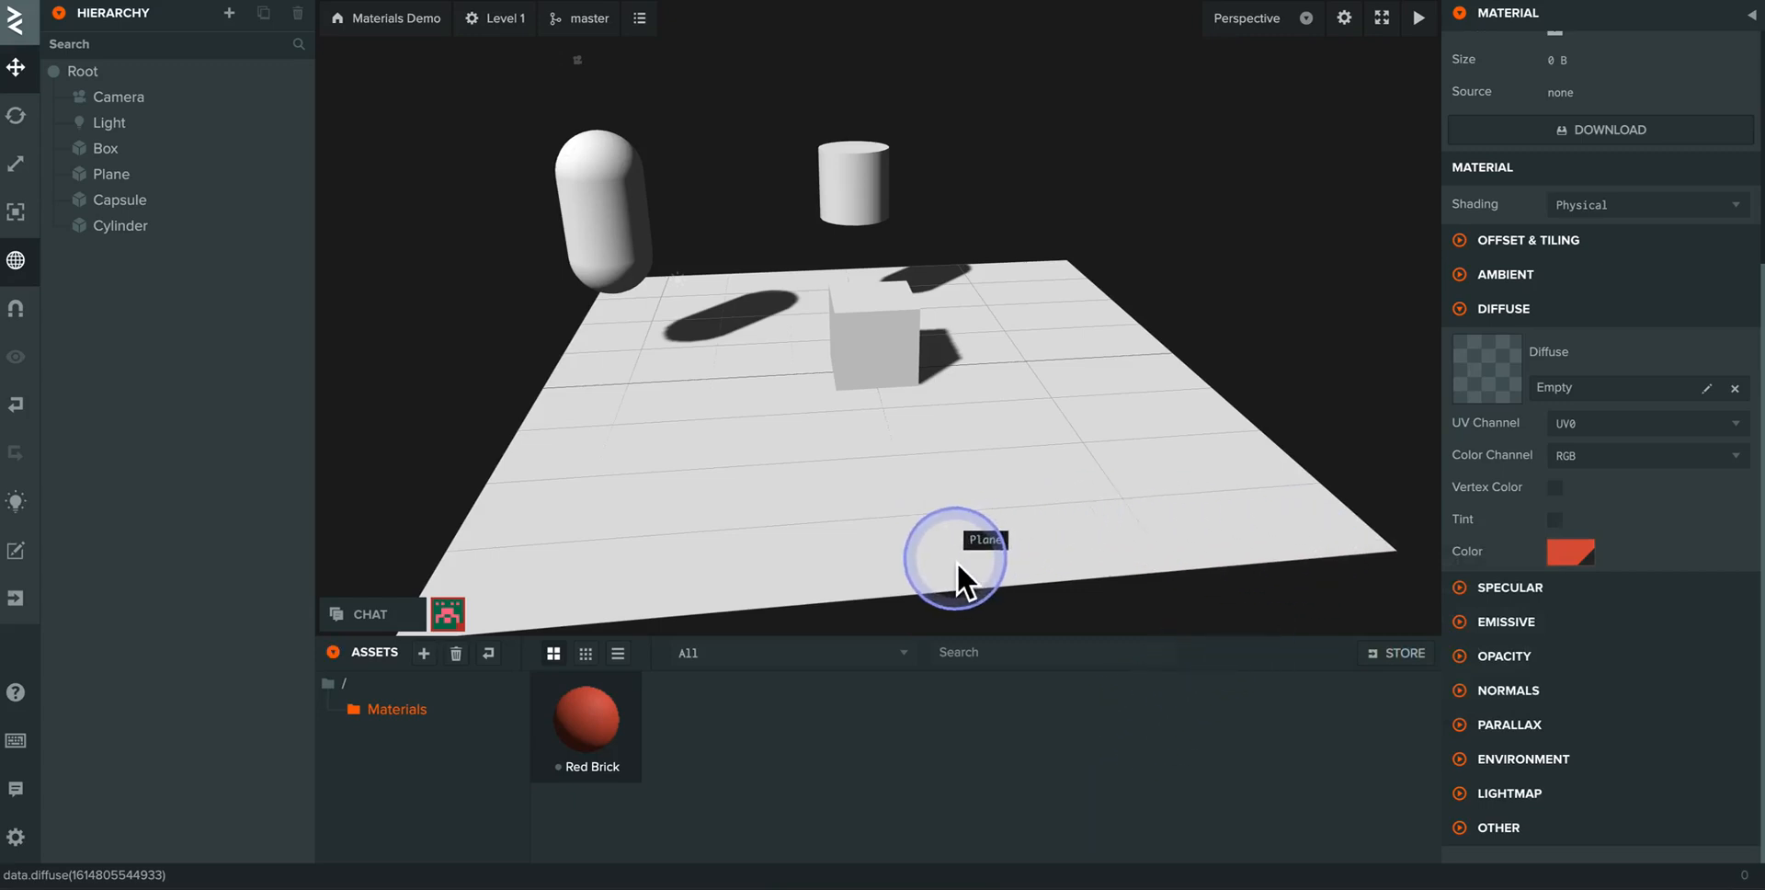
left_click_drag(590, 750, 769, 491)
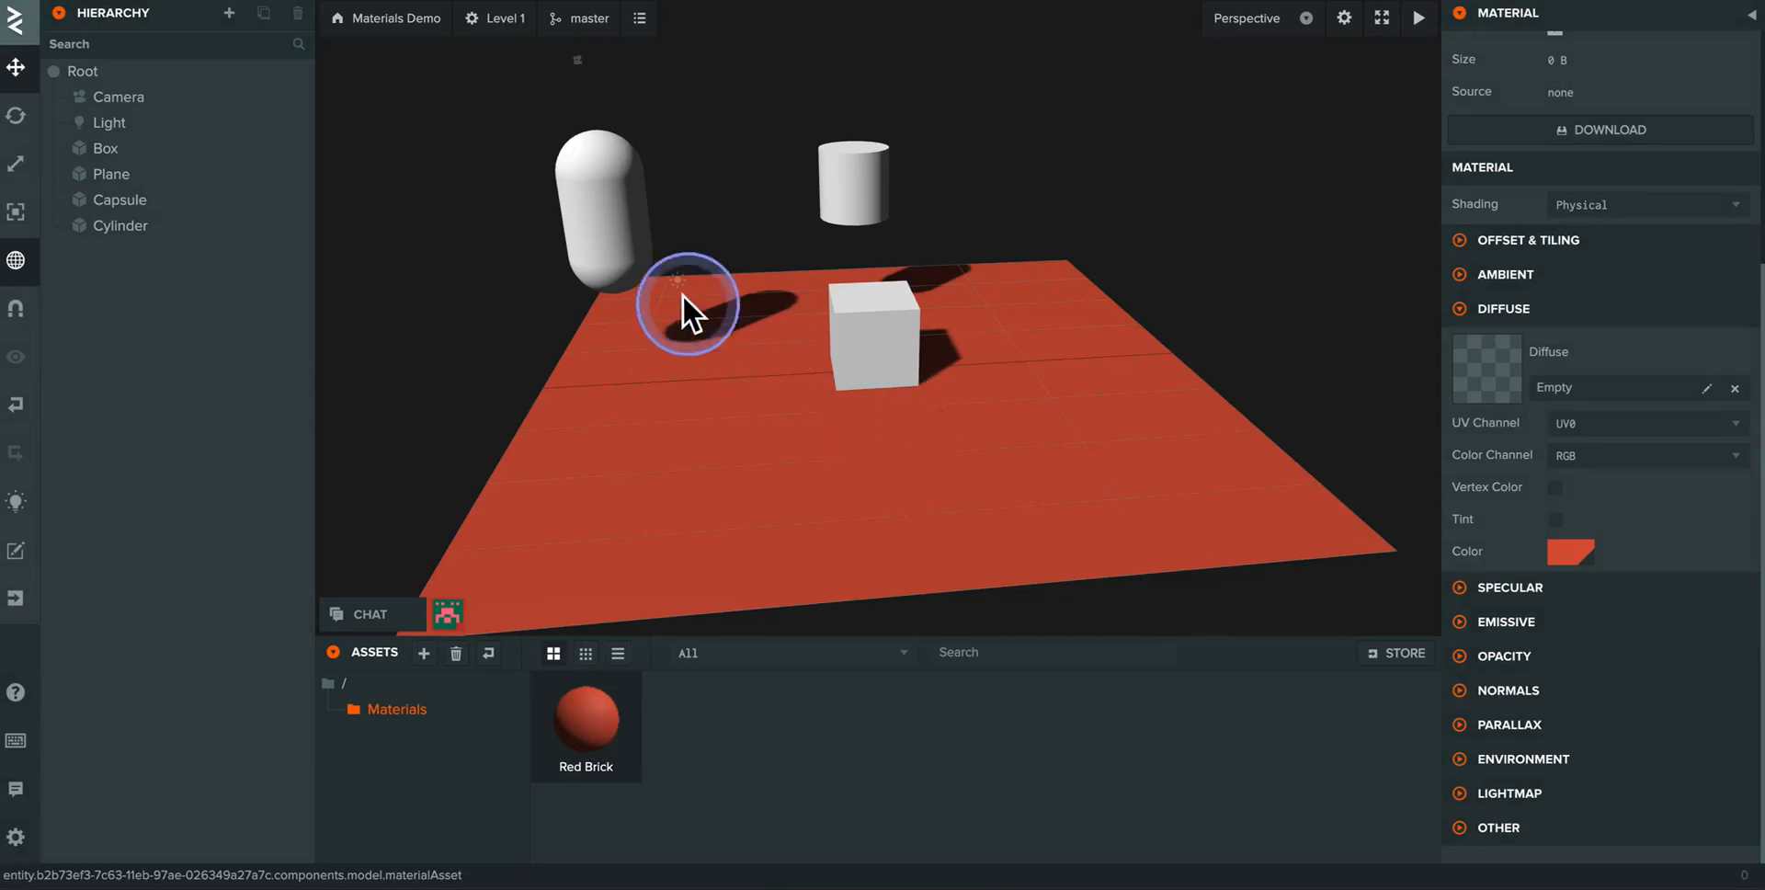
- Assign the Red Brick material to the capsule's Material slot and clear the slot again
left_click(590, 210)
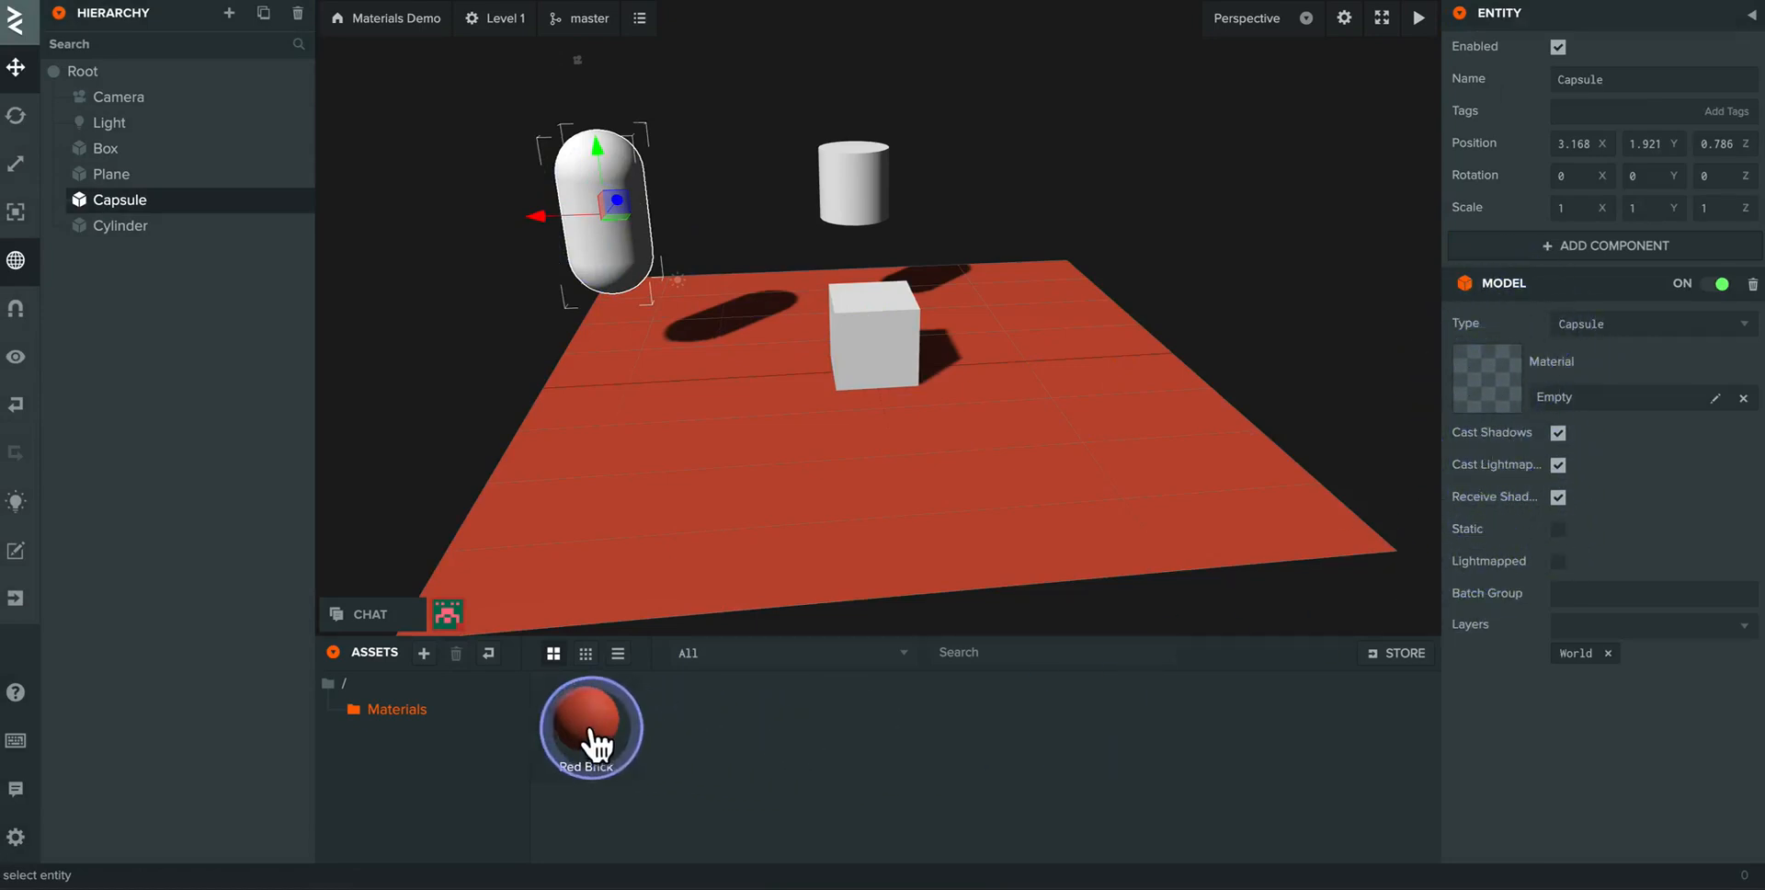
left_click_drag(583, 727, 1427, 615)
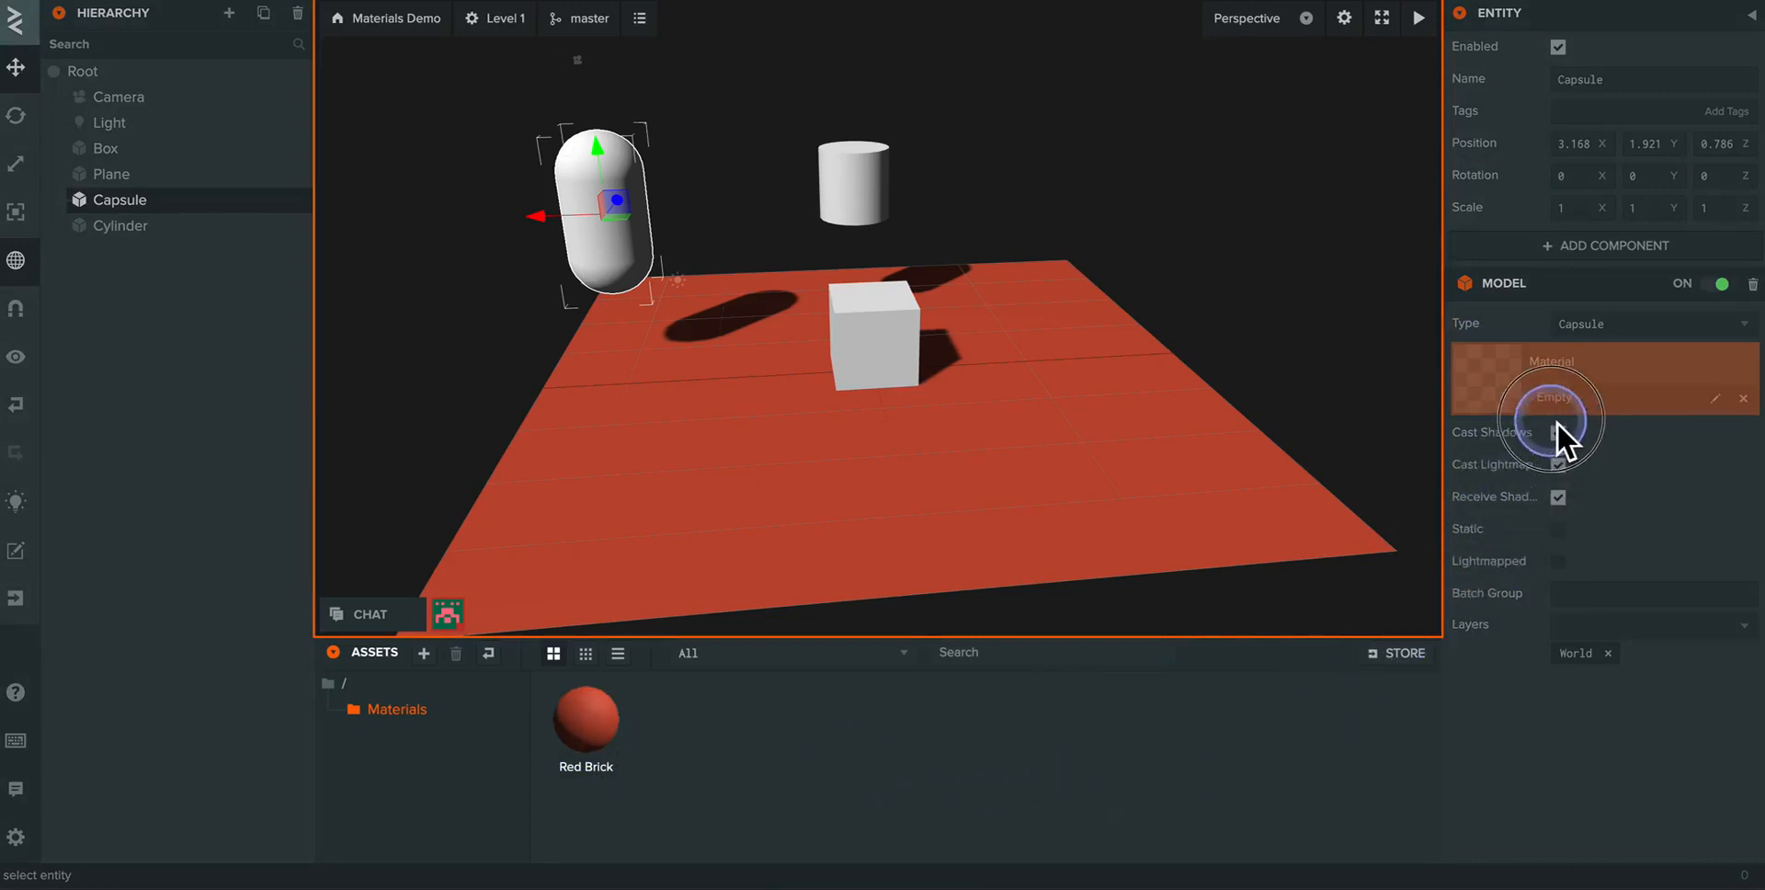
left_click_drag(1558, 422, 1495, 388)
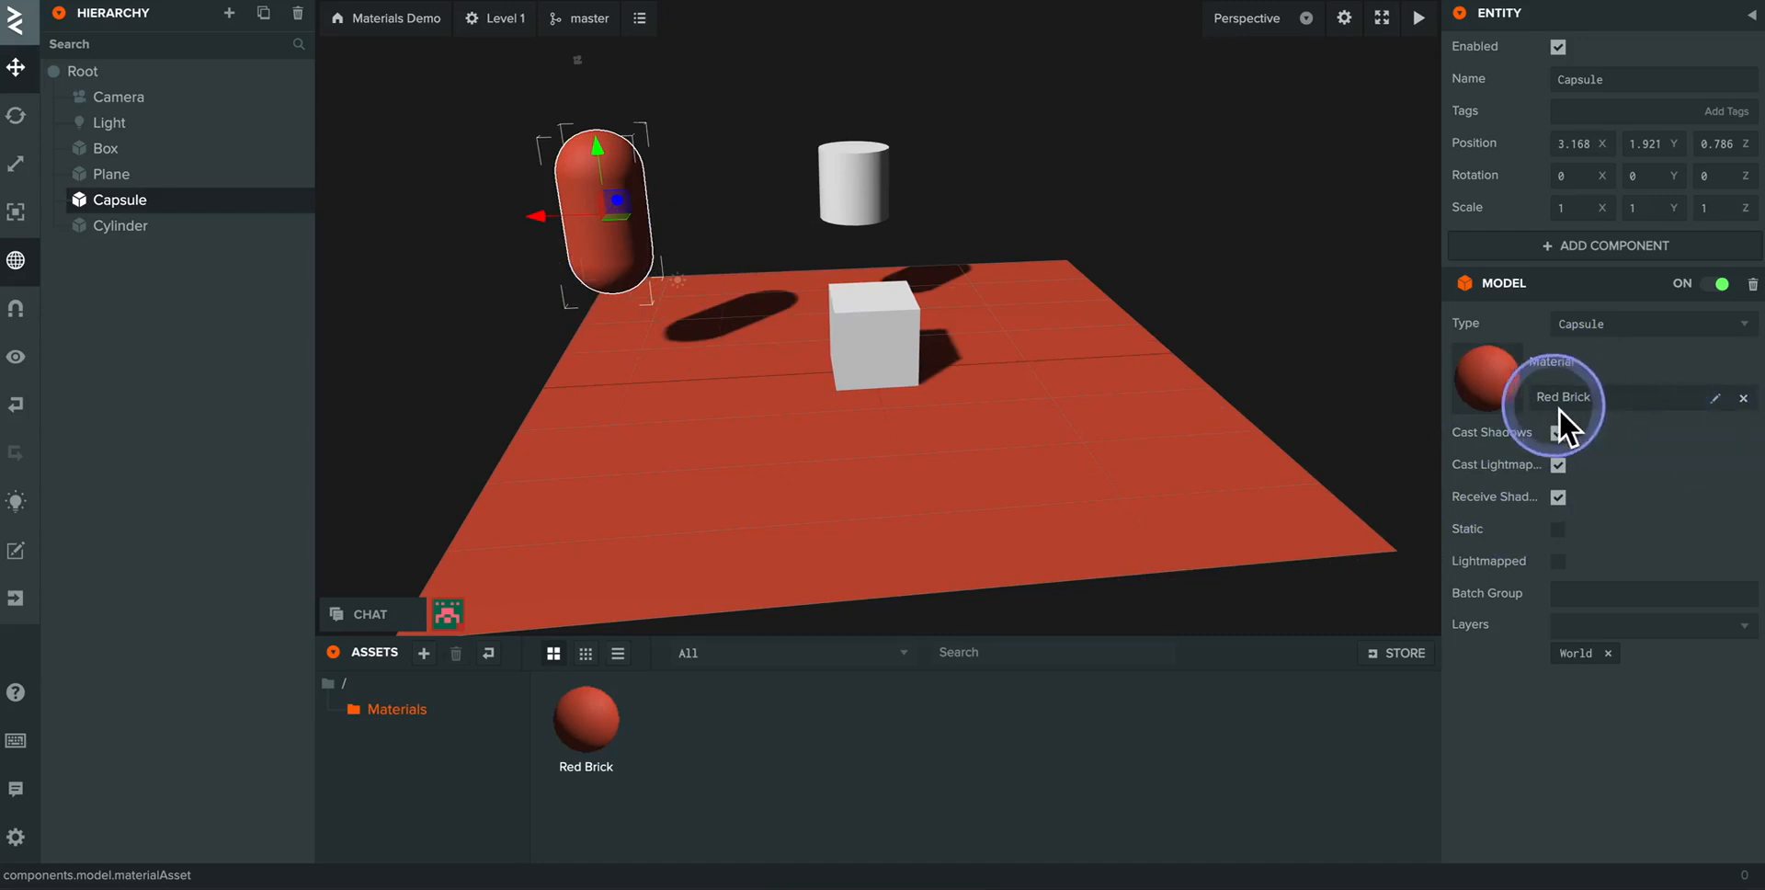
left_click(1744, 400)
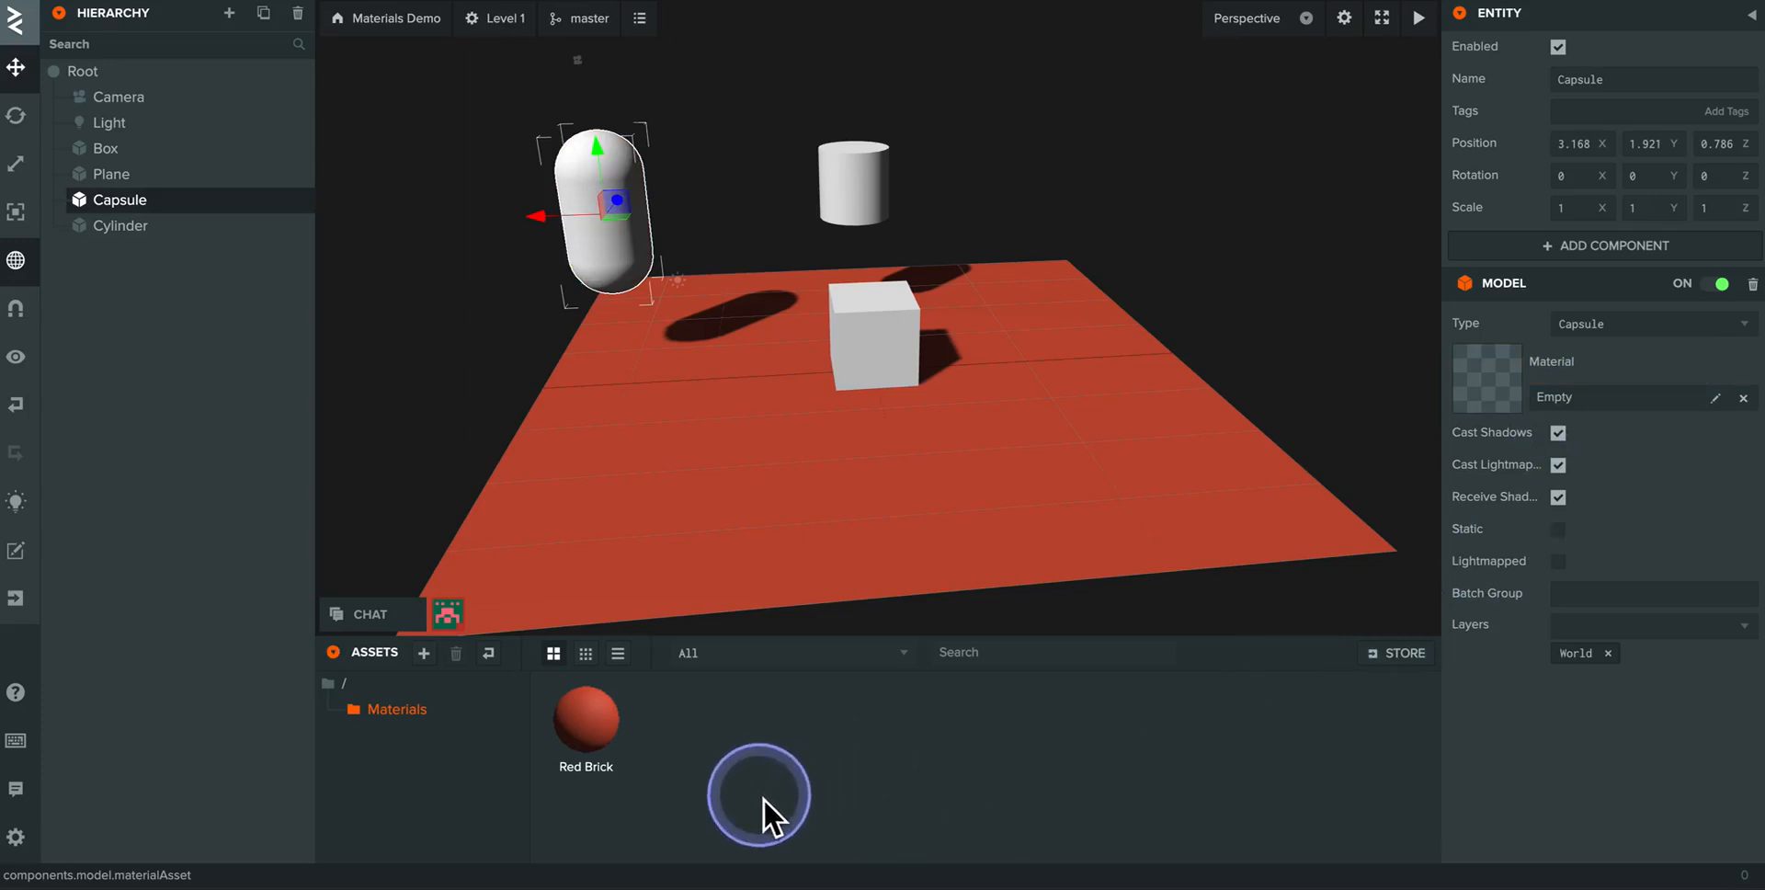
- Create a second material in the Materials folder and name it Grass
left_click(424, 653)
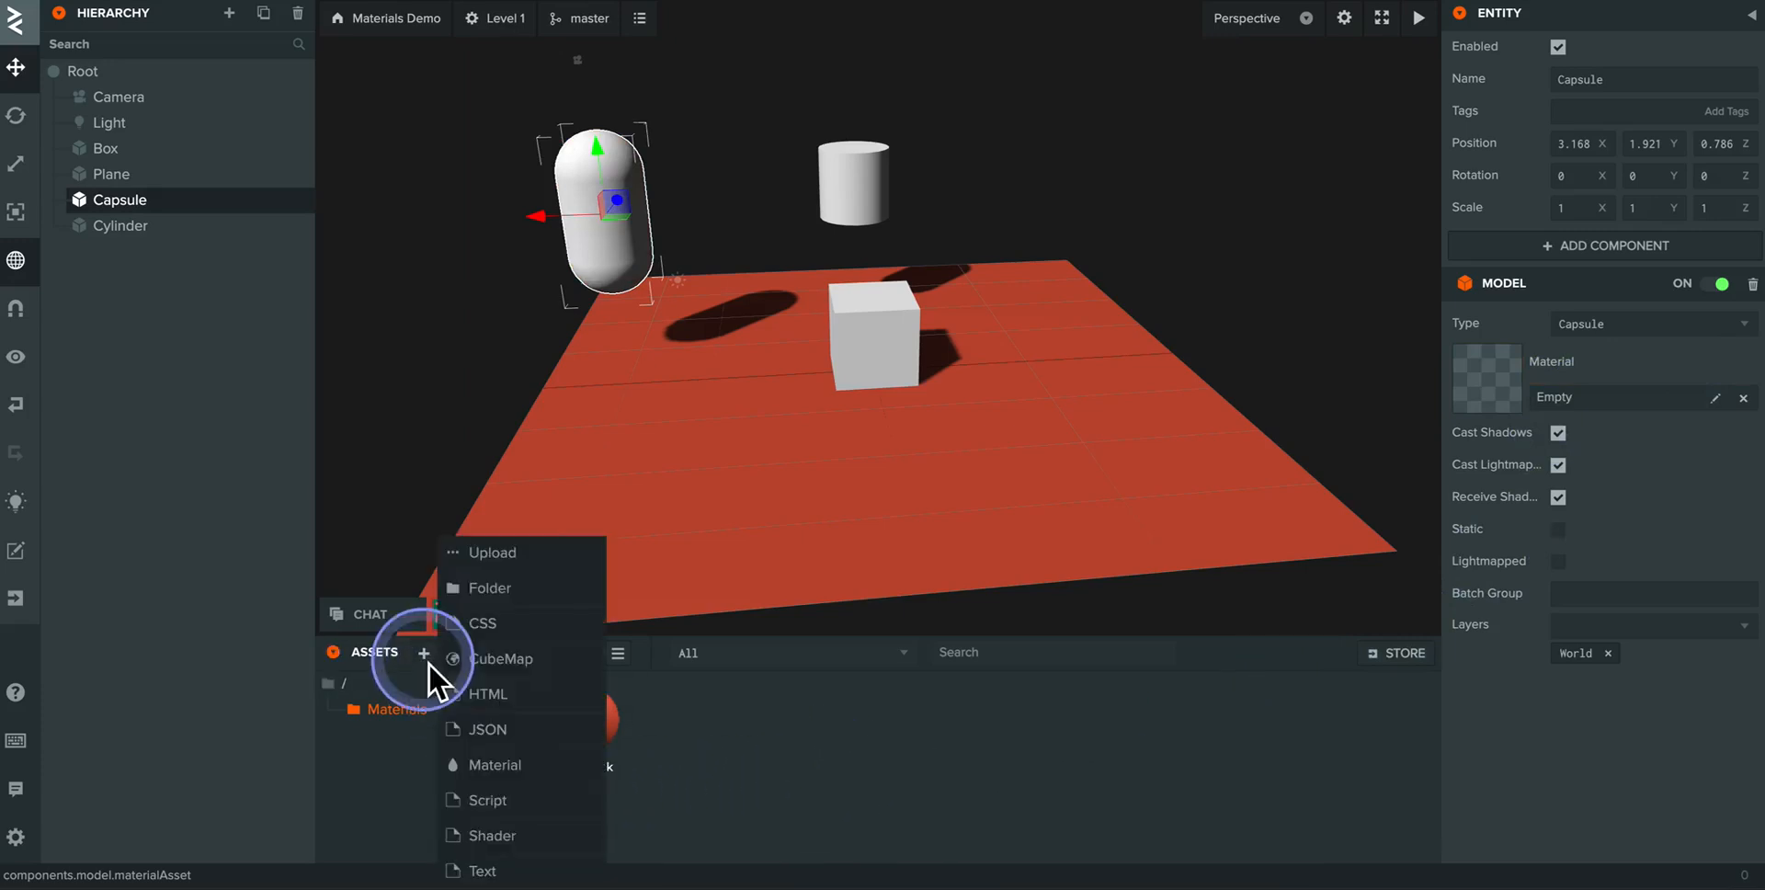
left_click(487, 765)
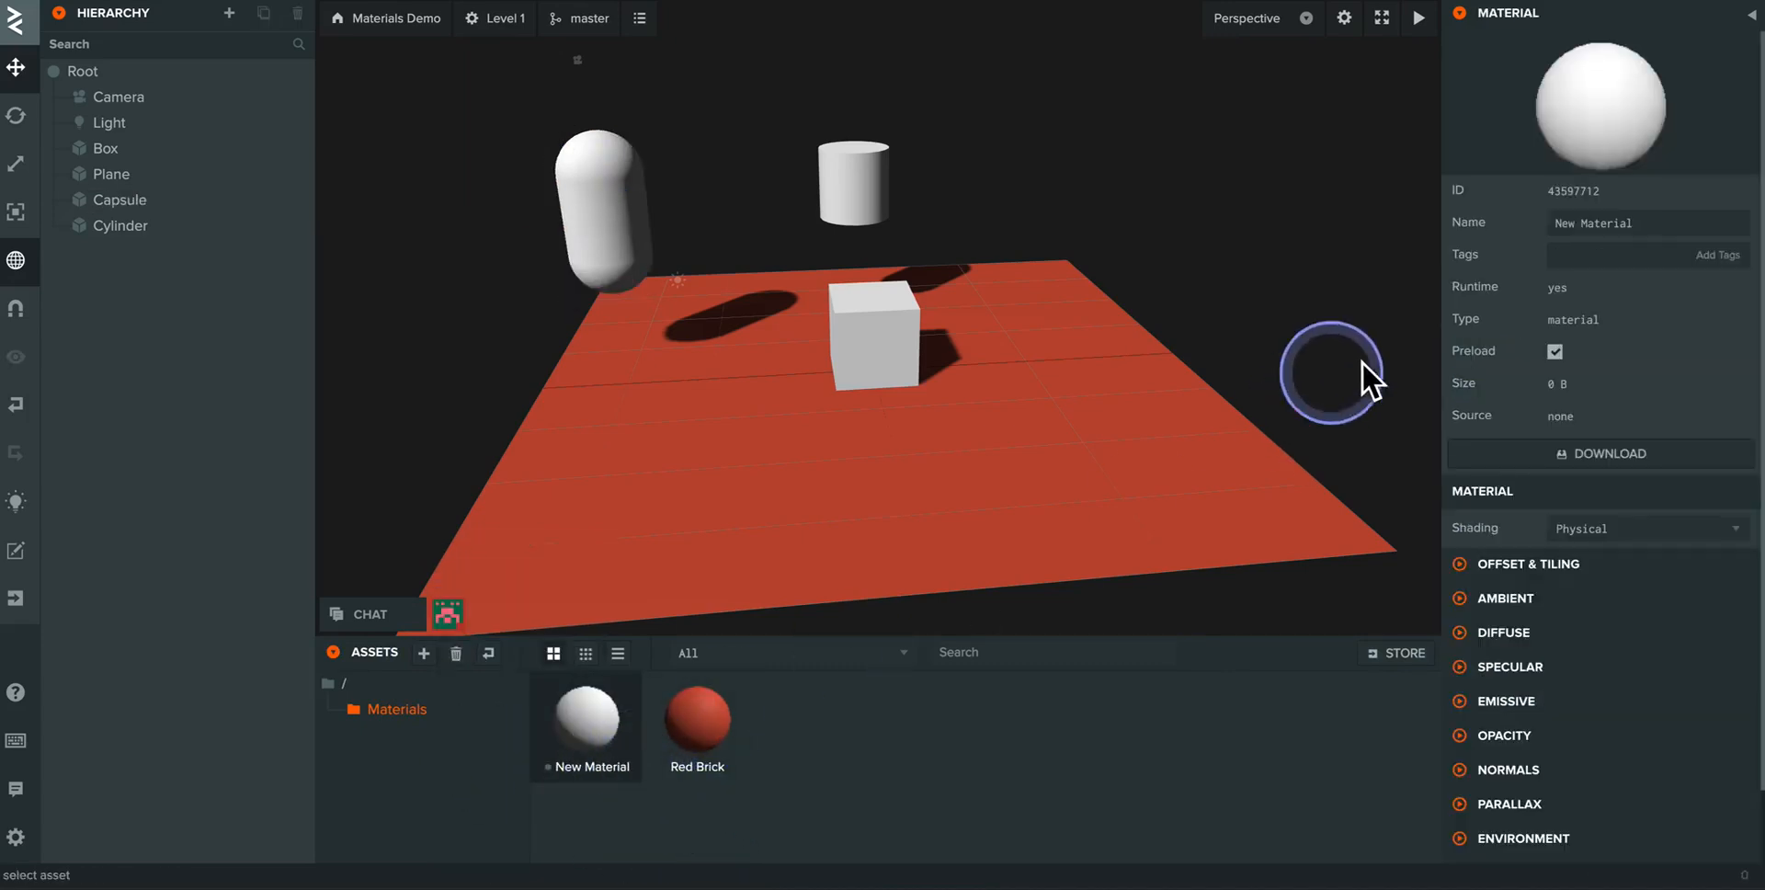
left_click(1630, 225)
mouse_move(1509, 222)
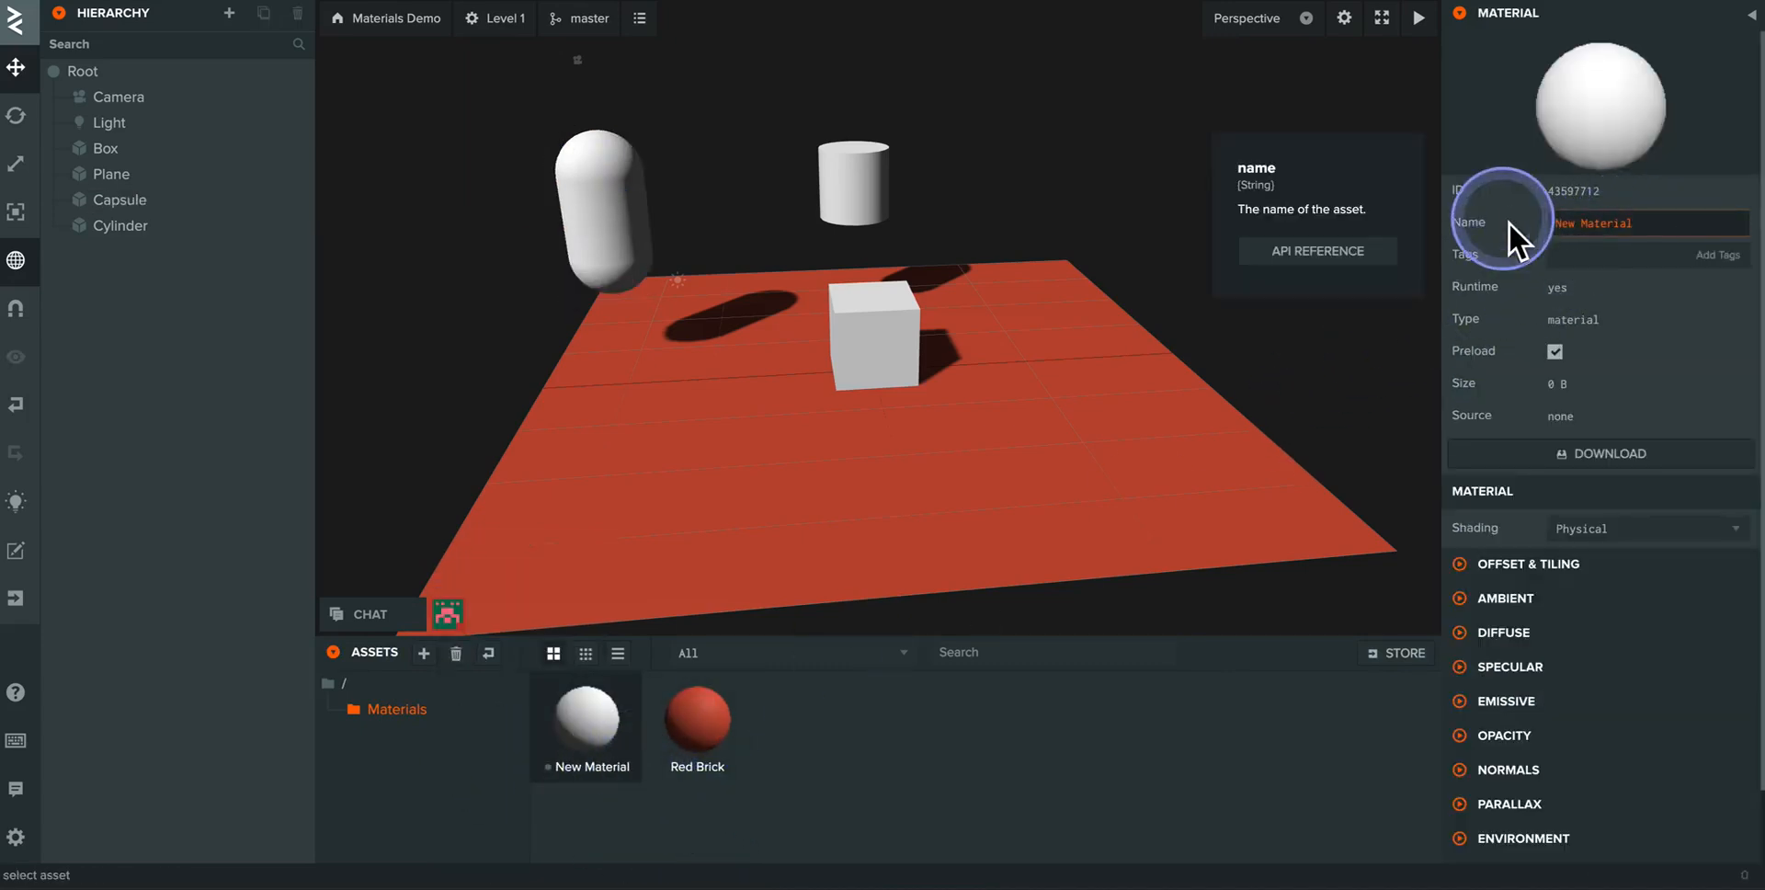
type("Grass")
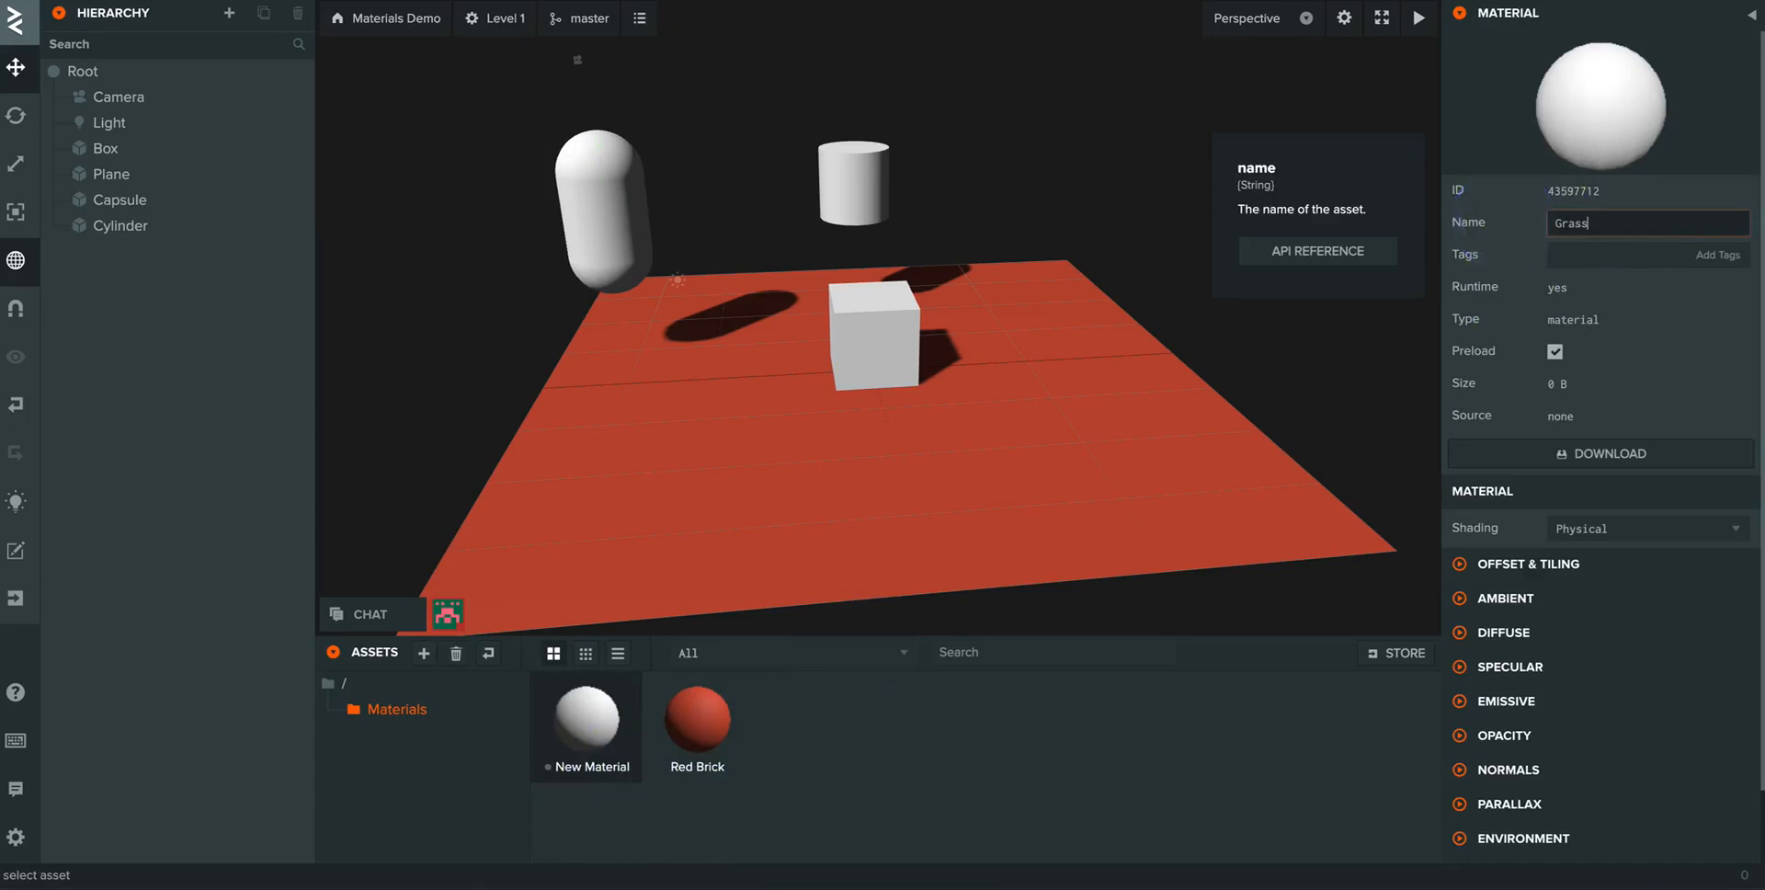
key("Return")
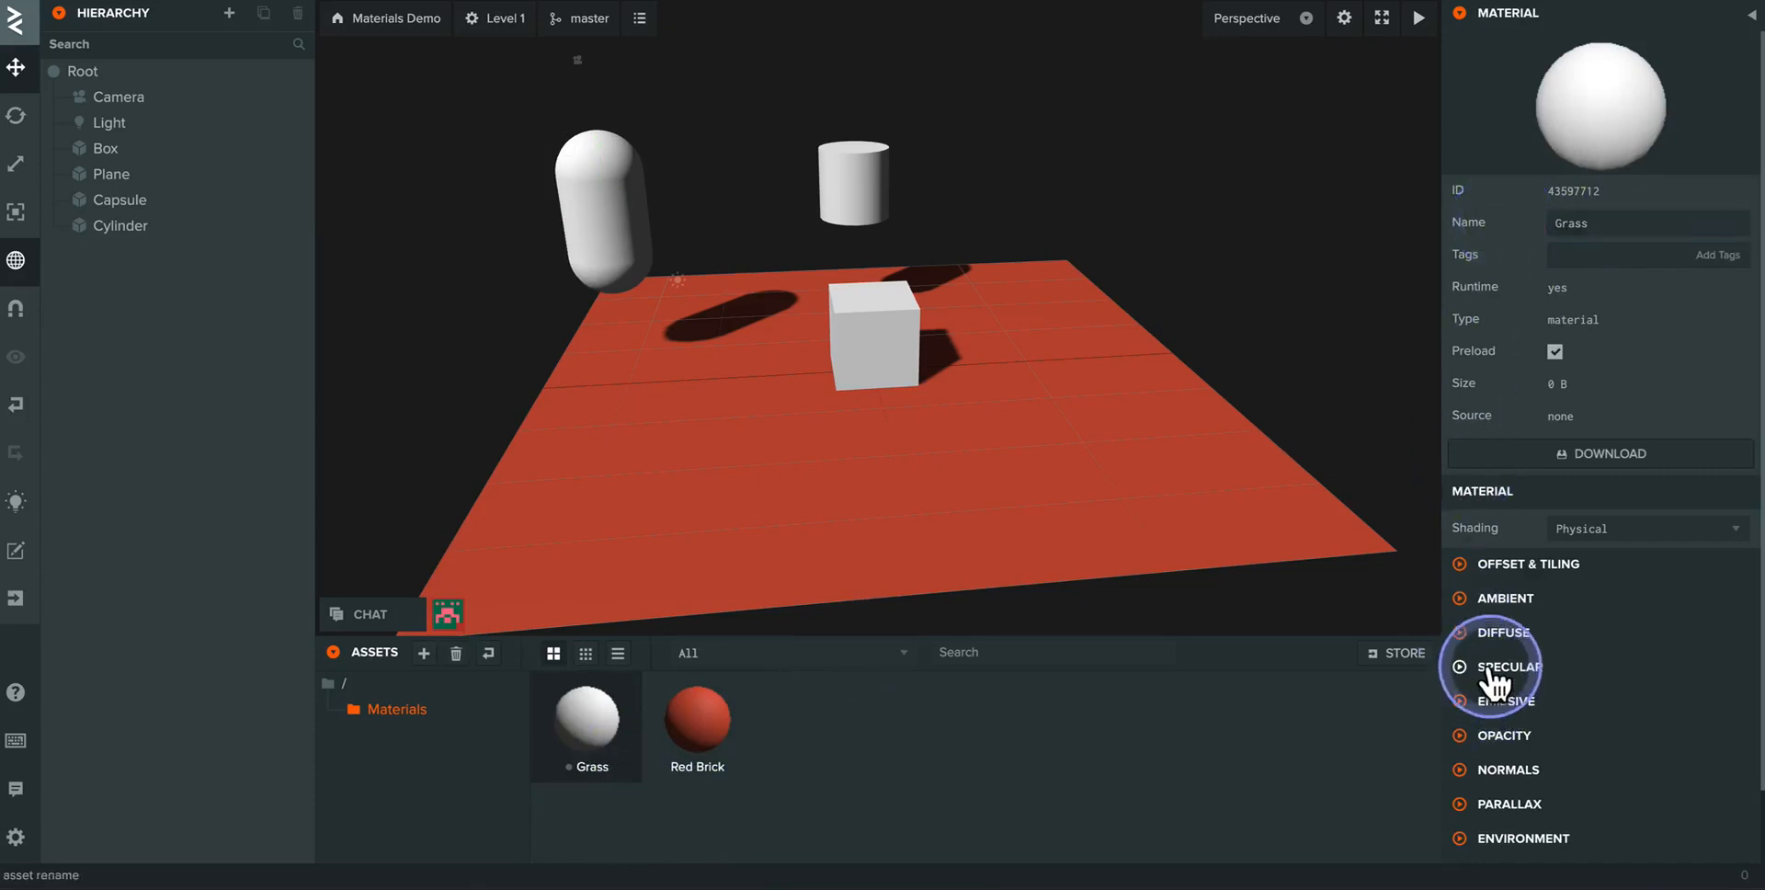
- Set the Grass material's diffuse color to green 5FBC6F
left_click(1504, 632)
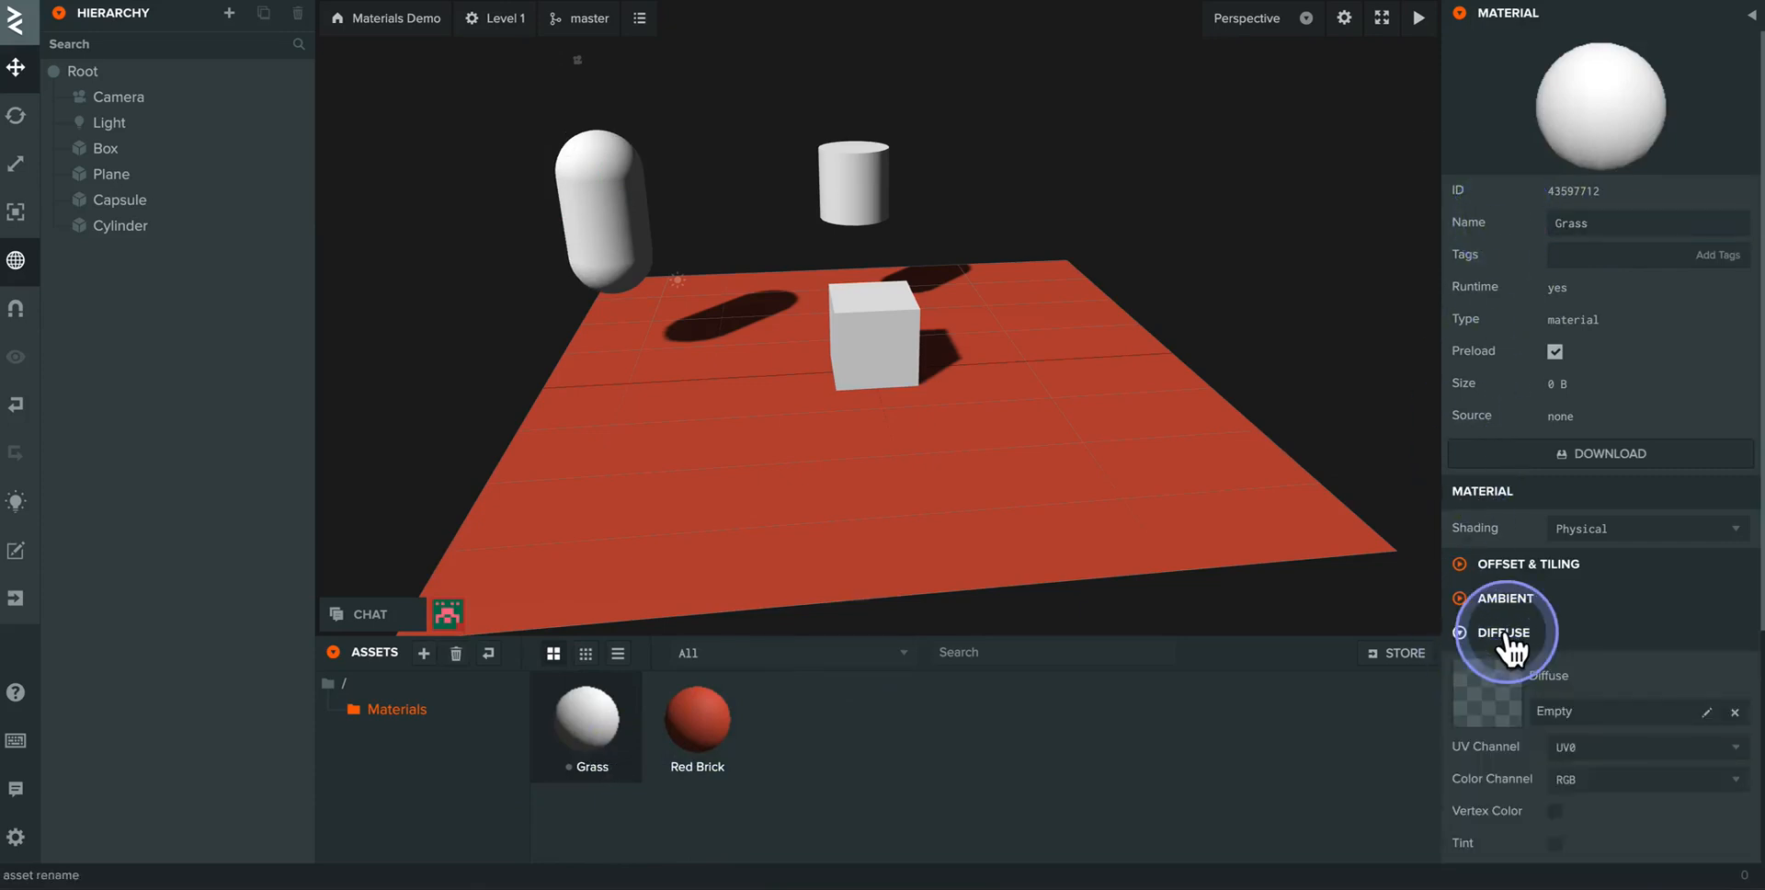
scroll(1521, 678, "down", 2)
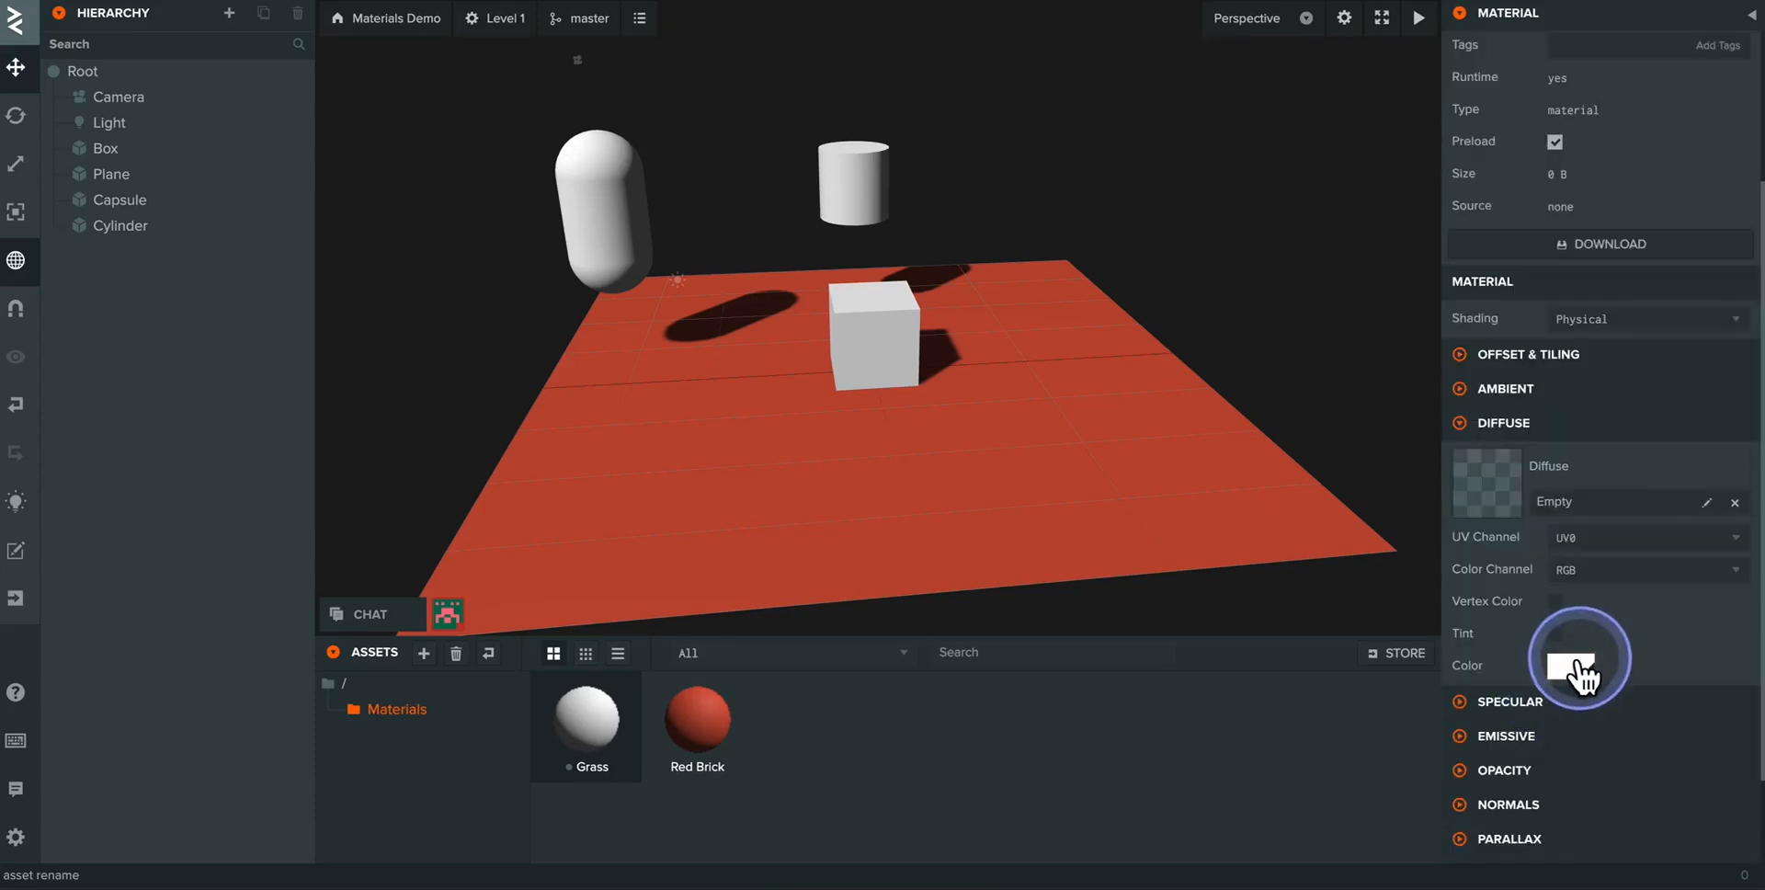
left_click(1572, 666)
left_click(1408, 718)
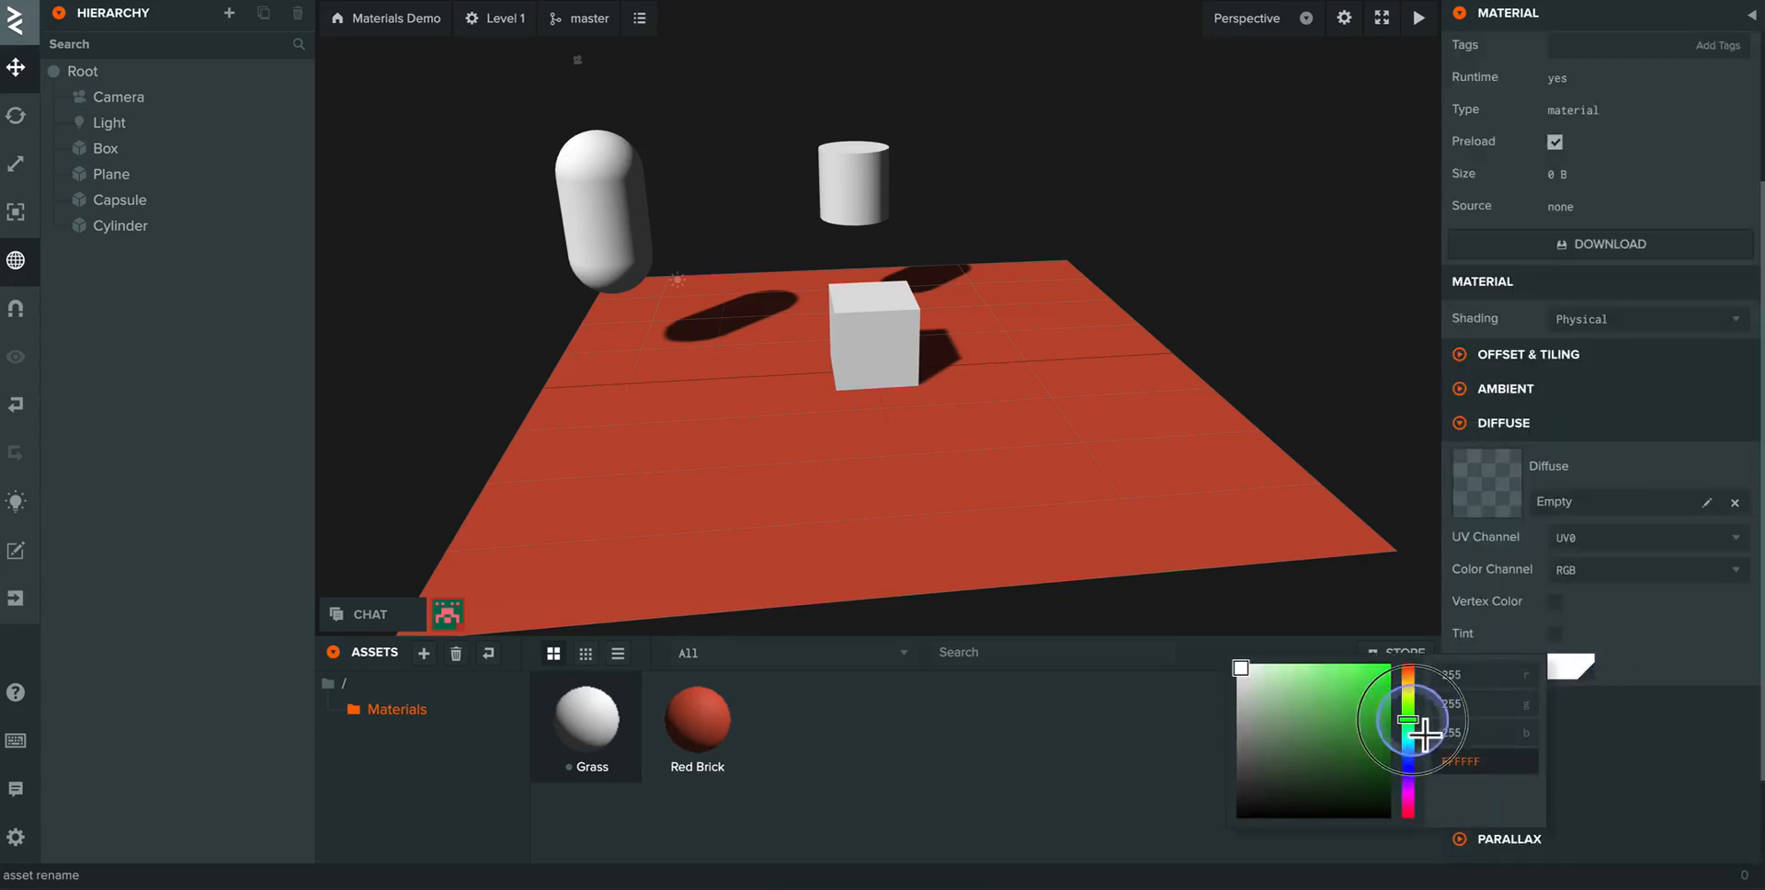
left_click(1329, 726)
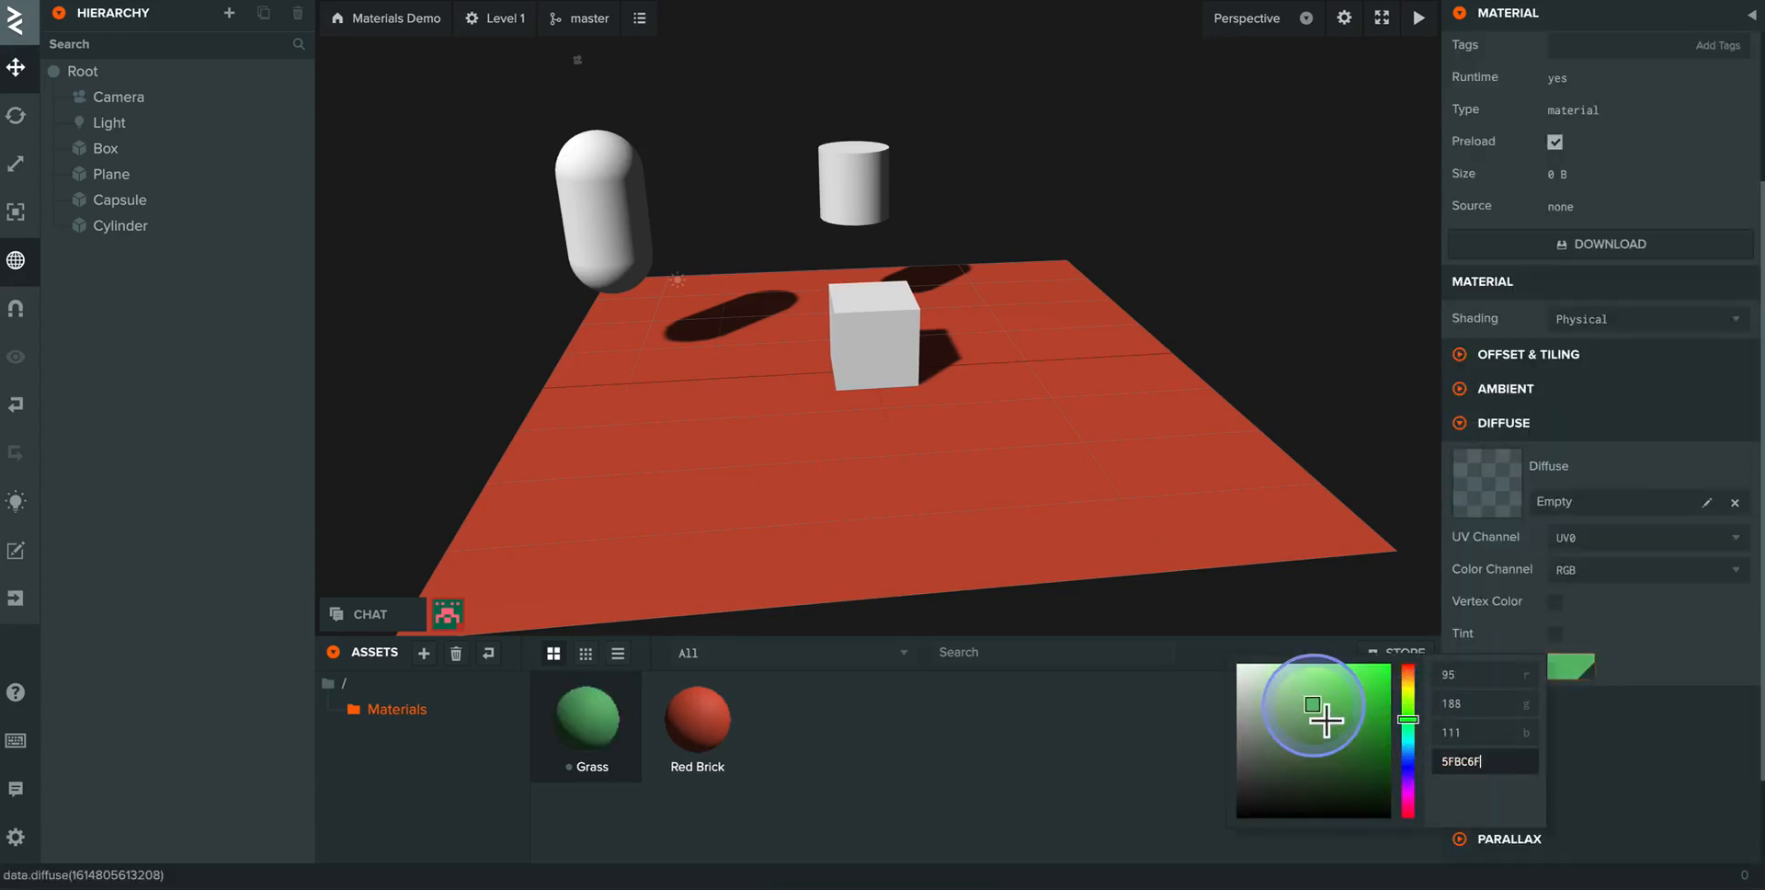
left_click(1021, 717)
- Apply the Grass material to the plane and the Red Brick material to the box and the capsule
left_click_drag(590, 717, 781, 448)
left_click_drag(703, 721, 862, 351)
left_click_drag(696, 715, 592, 224)
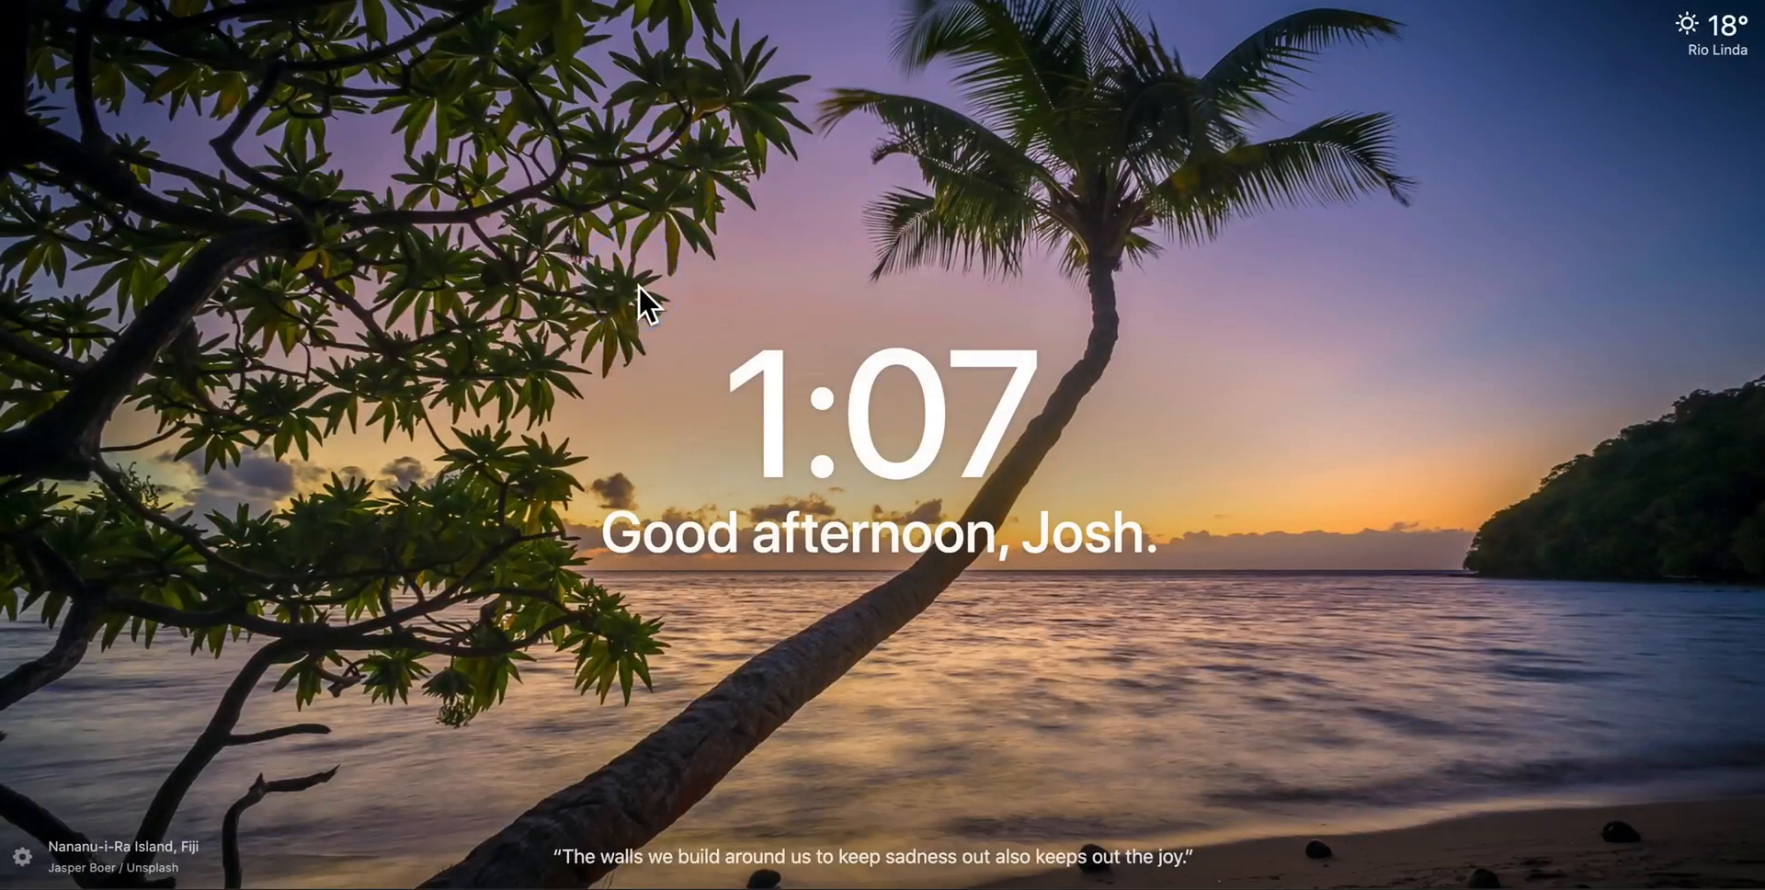
- Switch to Google, search for "grass texture seamless" and examine the image results for tileable grass textures
type("grass texture")
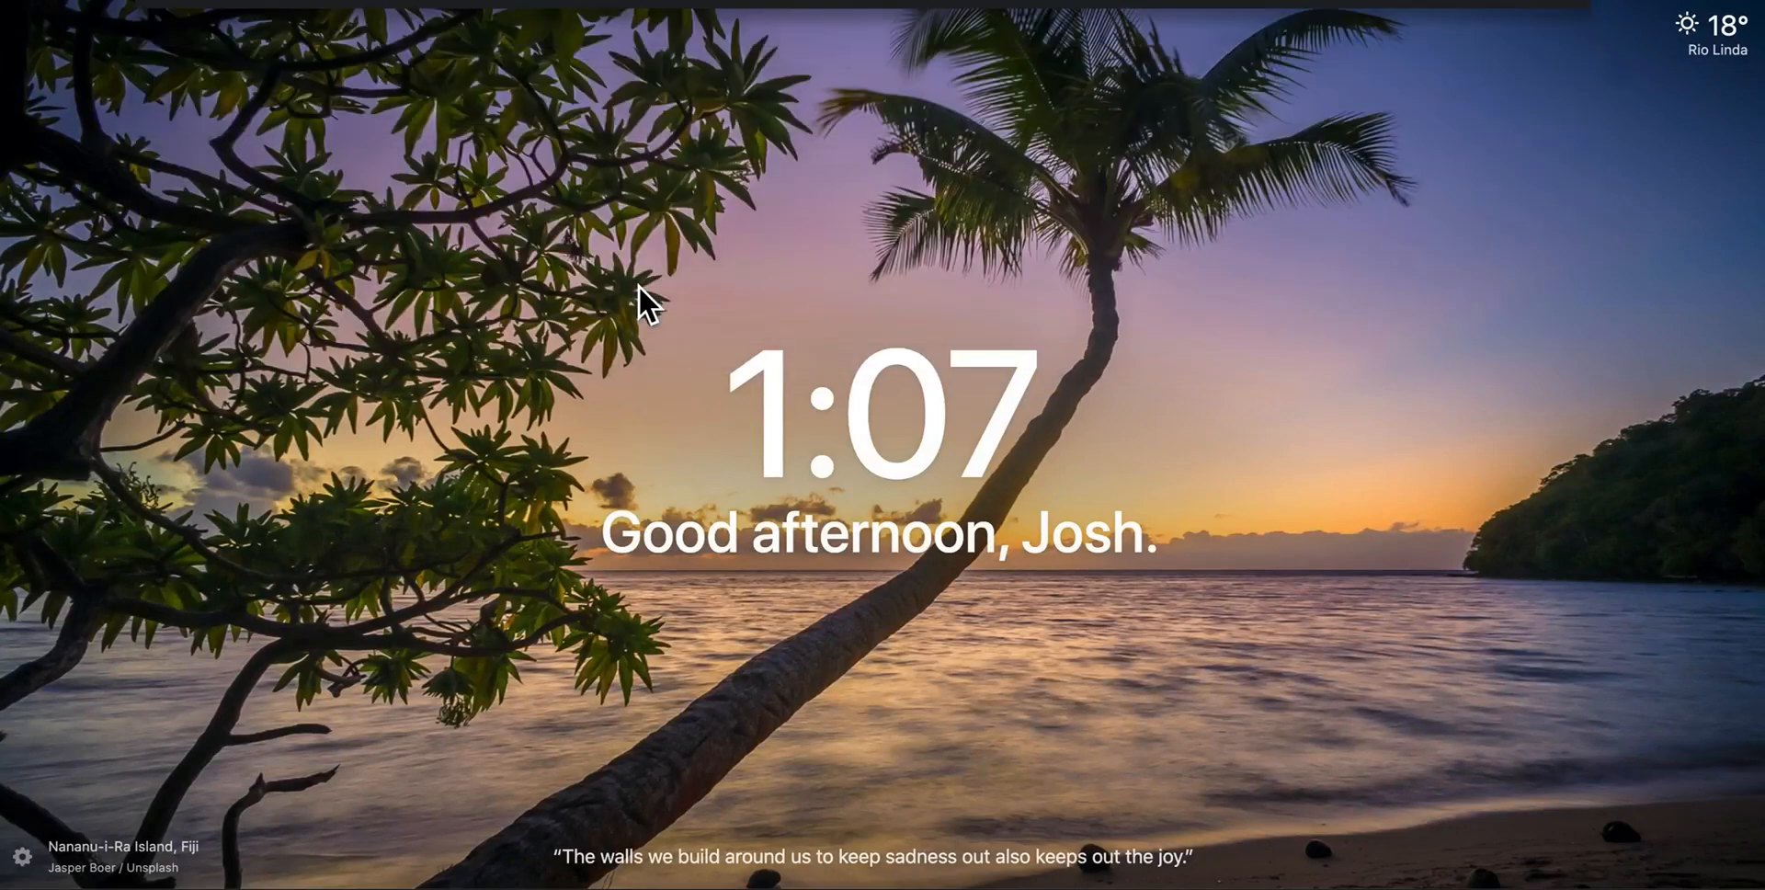
key("Return")
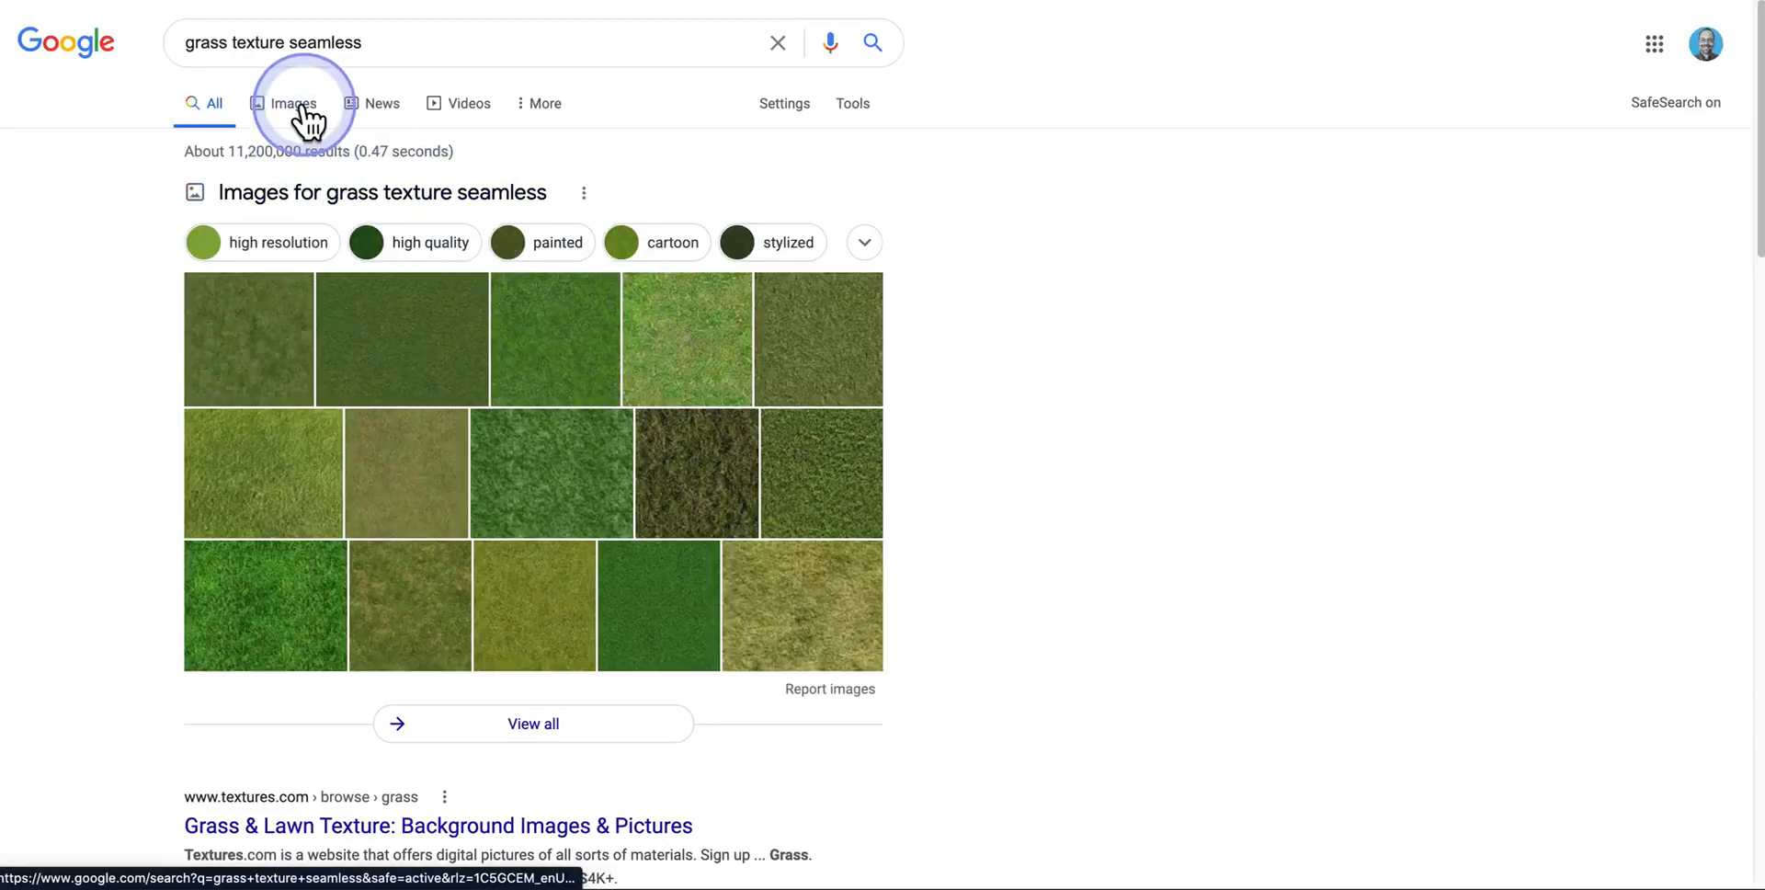
left_click(292, 105)
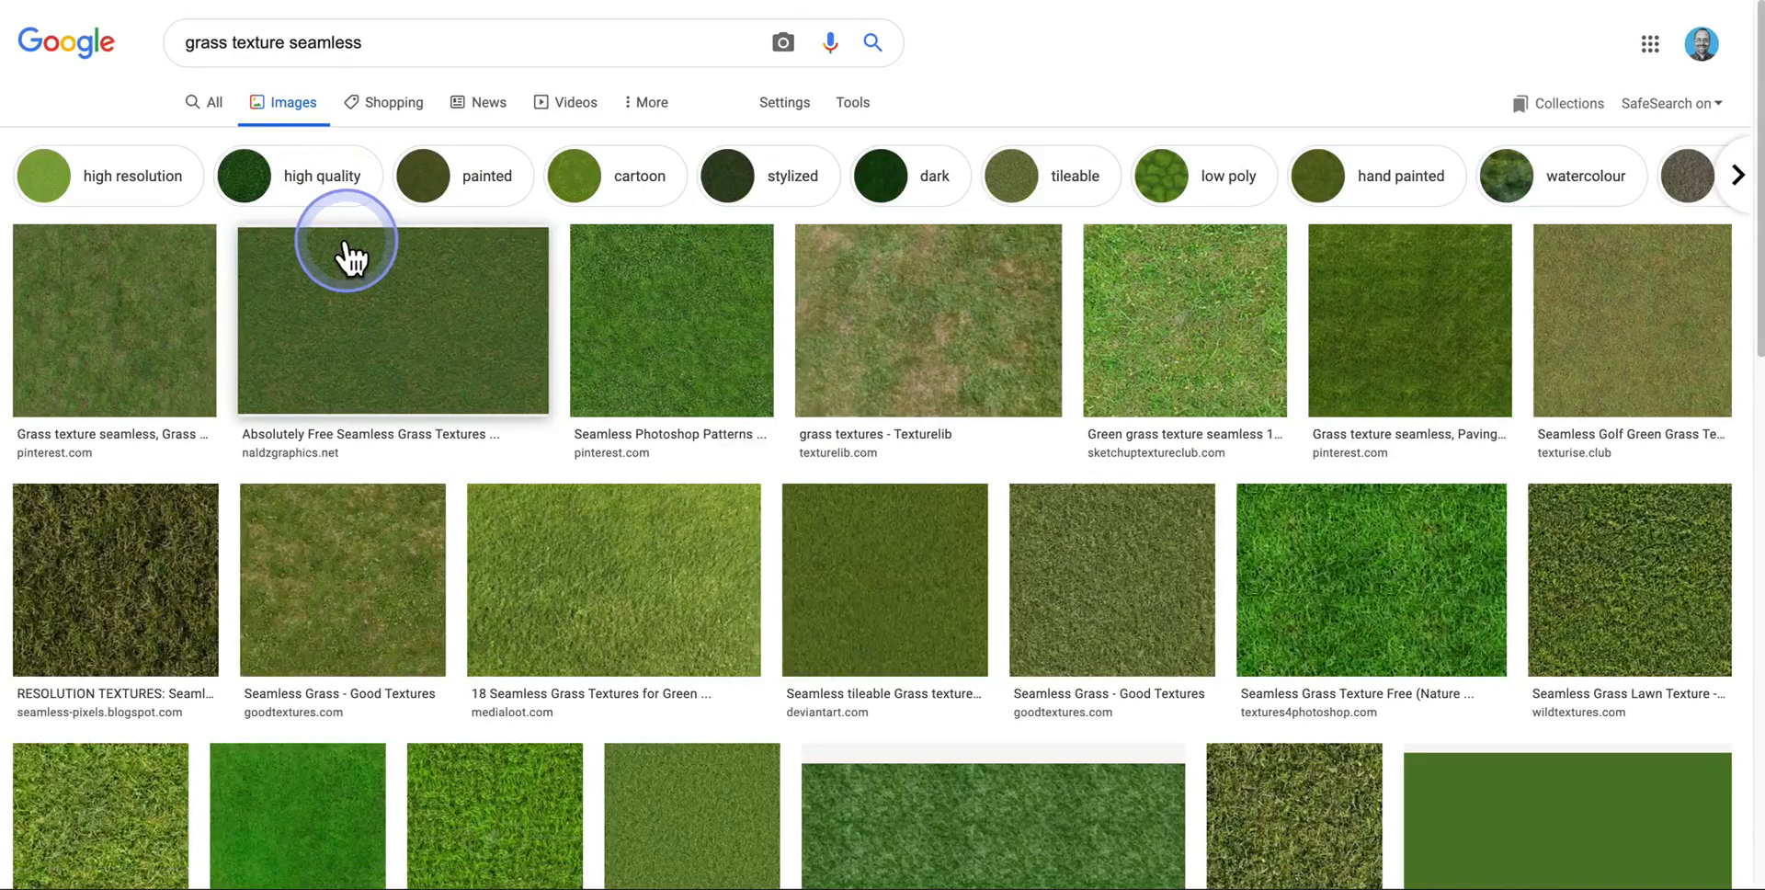
scroll(548, 597, "down", 10)
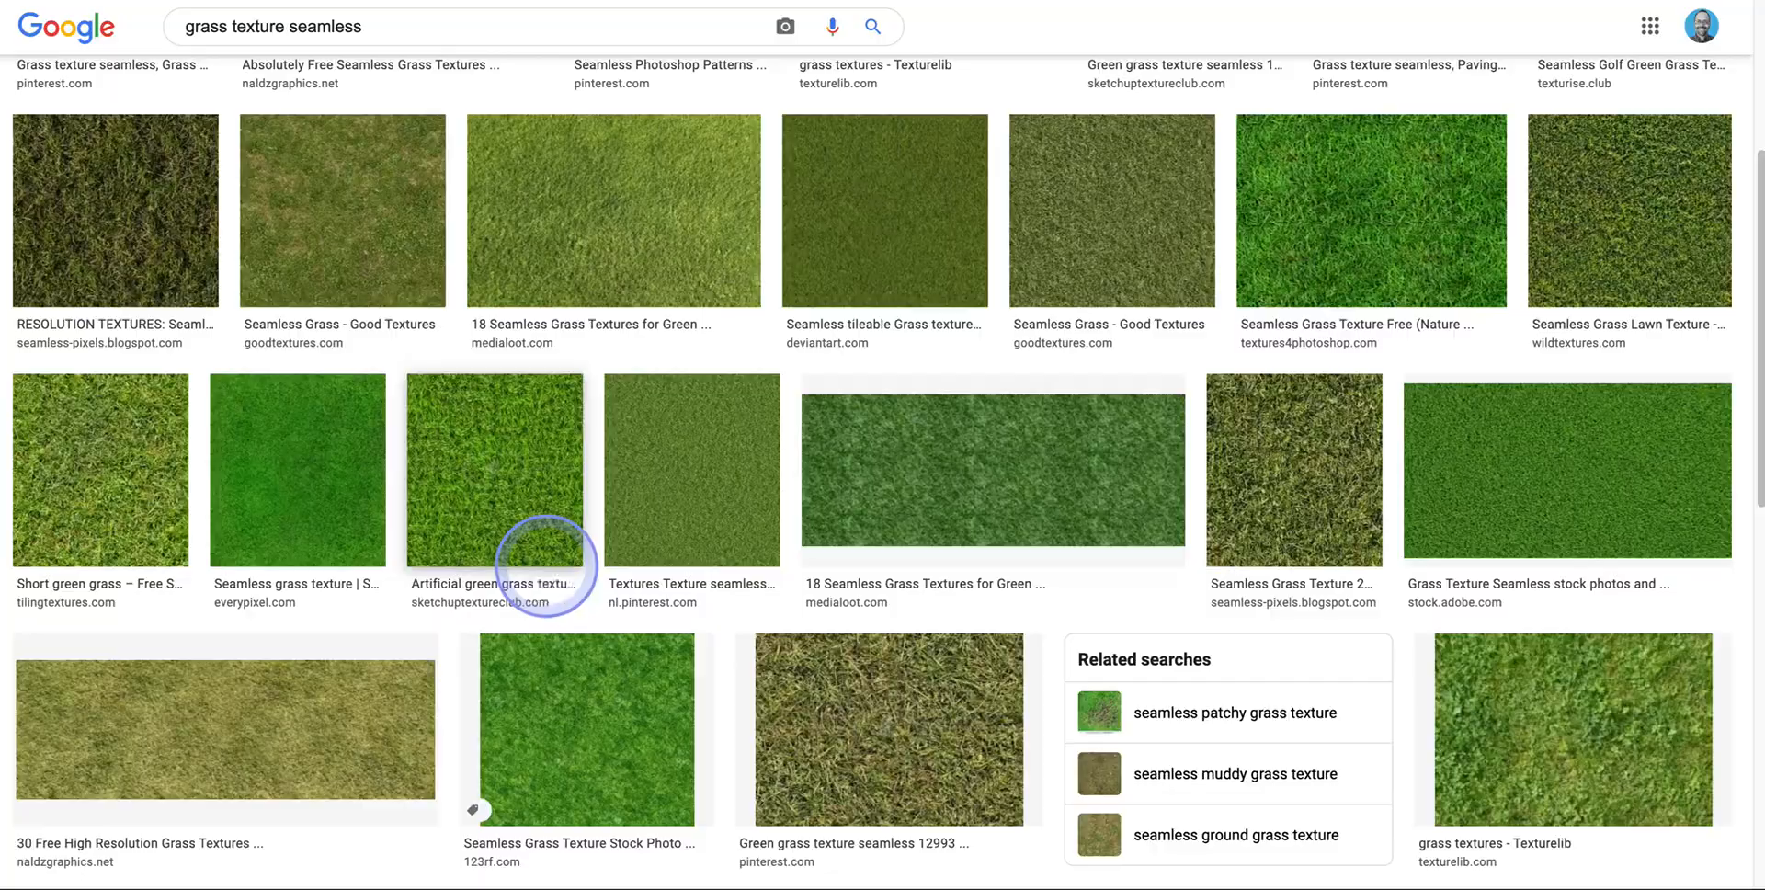
scroll(543, 565, "down", 8)
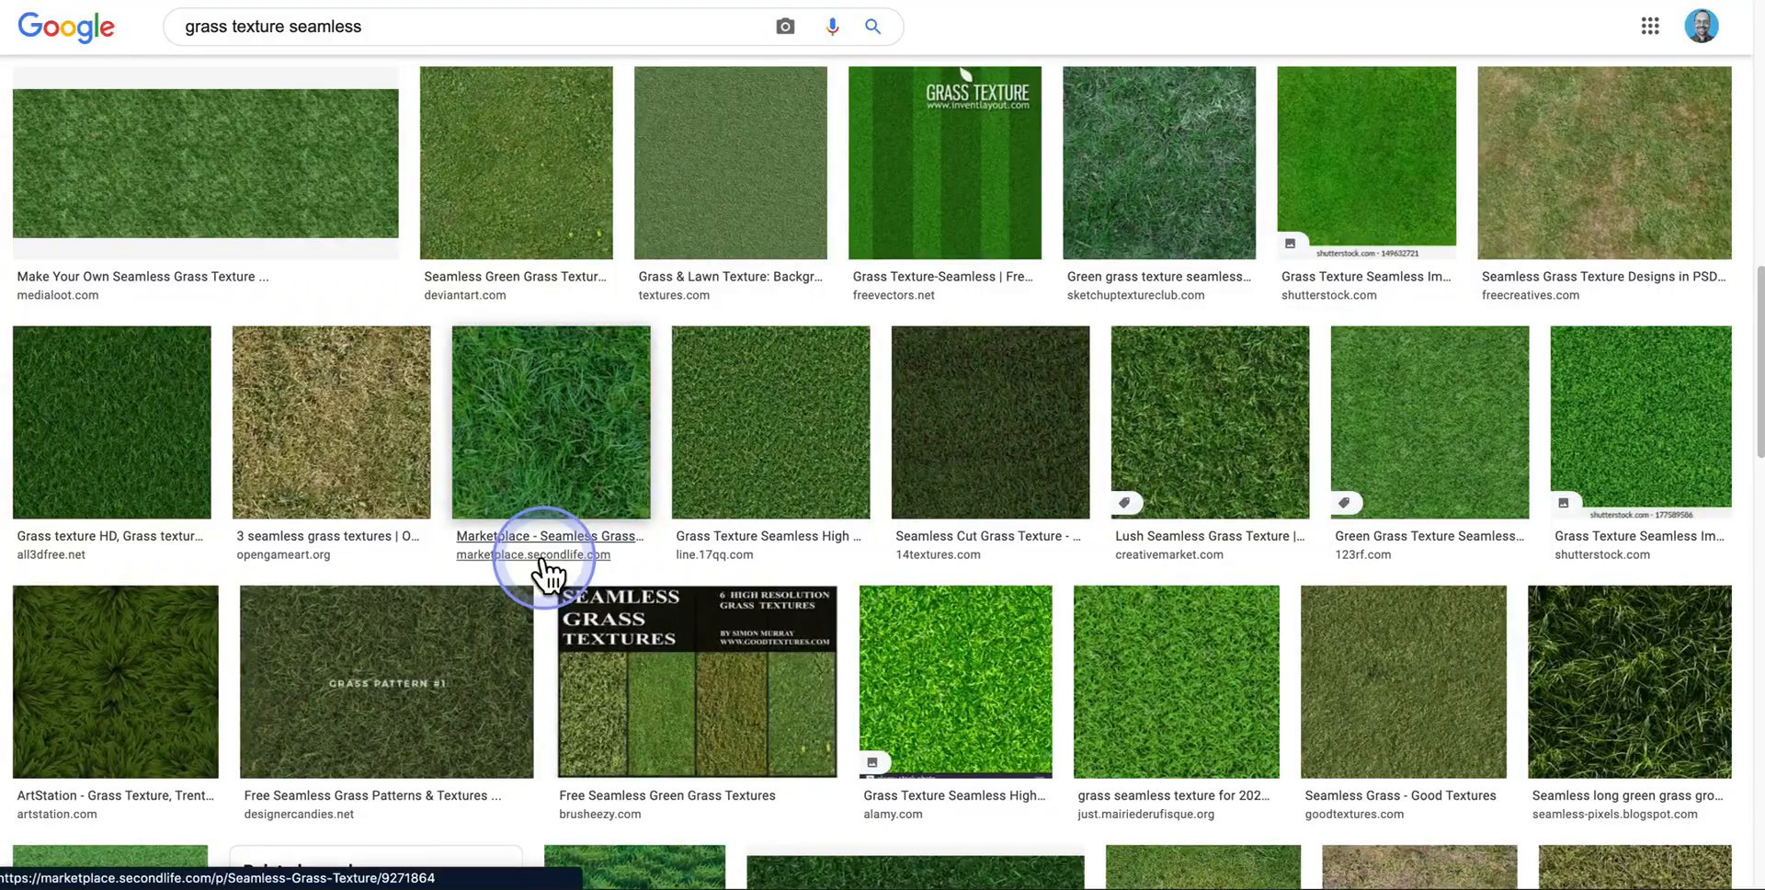
scroll(537, 564, "up", 16)
scroll(536, 565, "up", 3)
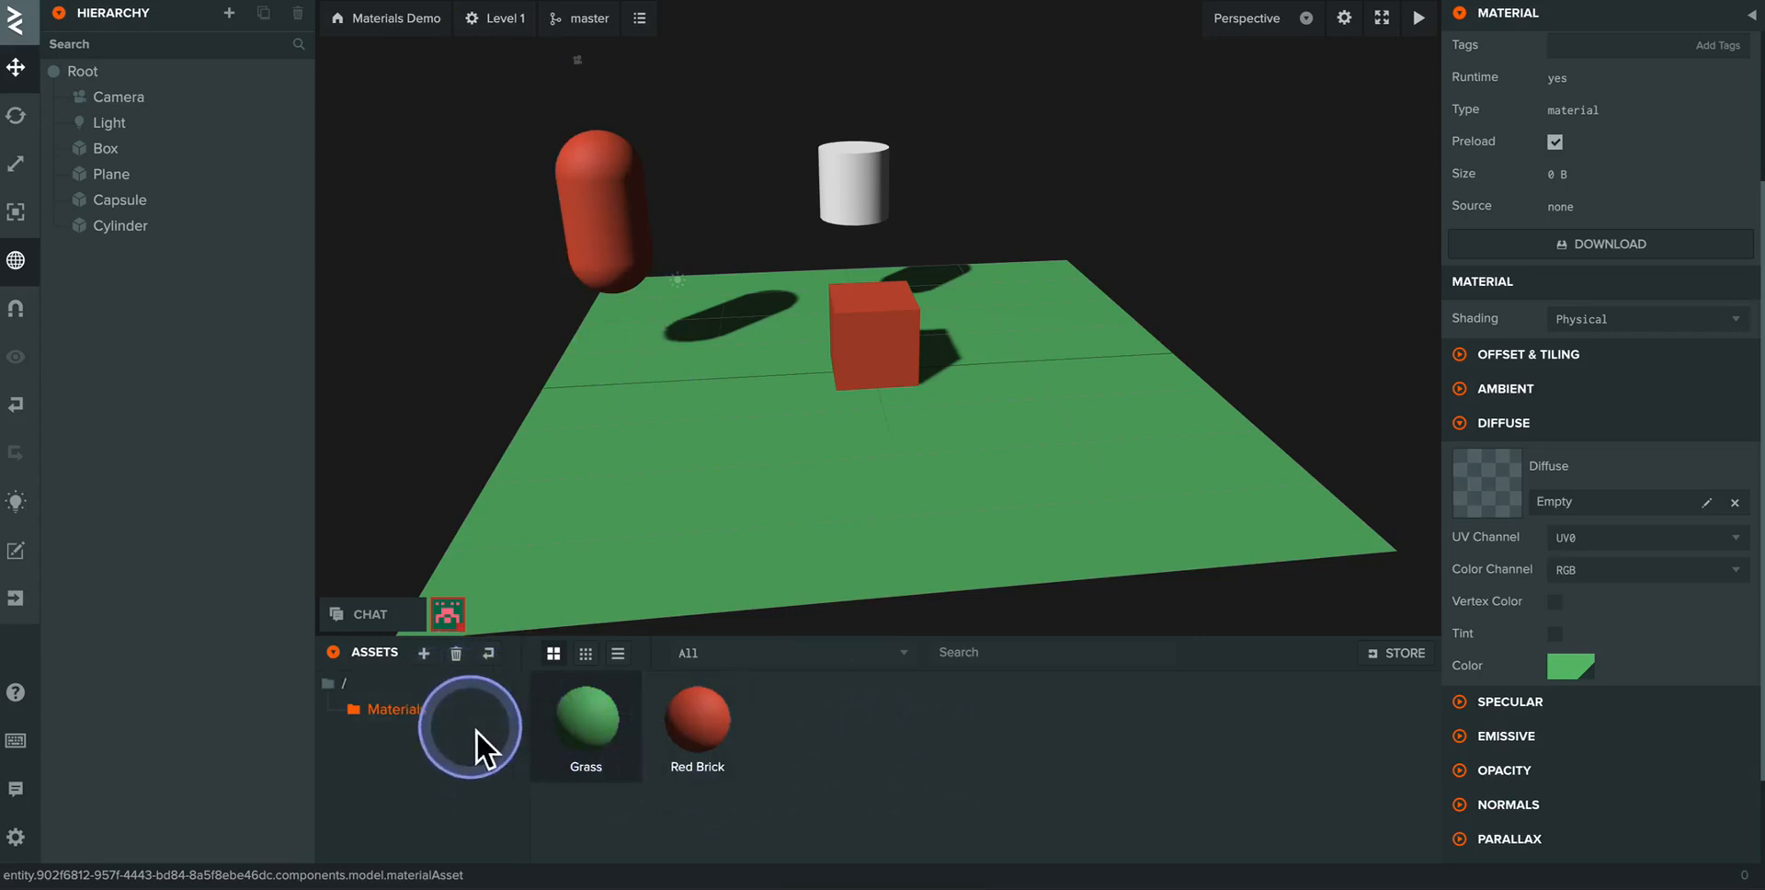
- Upload Grass Seamless.jpg from the Desktop's Textures folder into the project's Materials folder
left_click(424, 653)
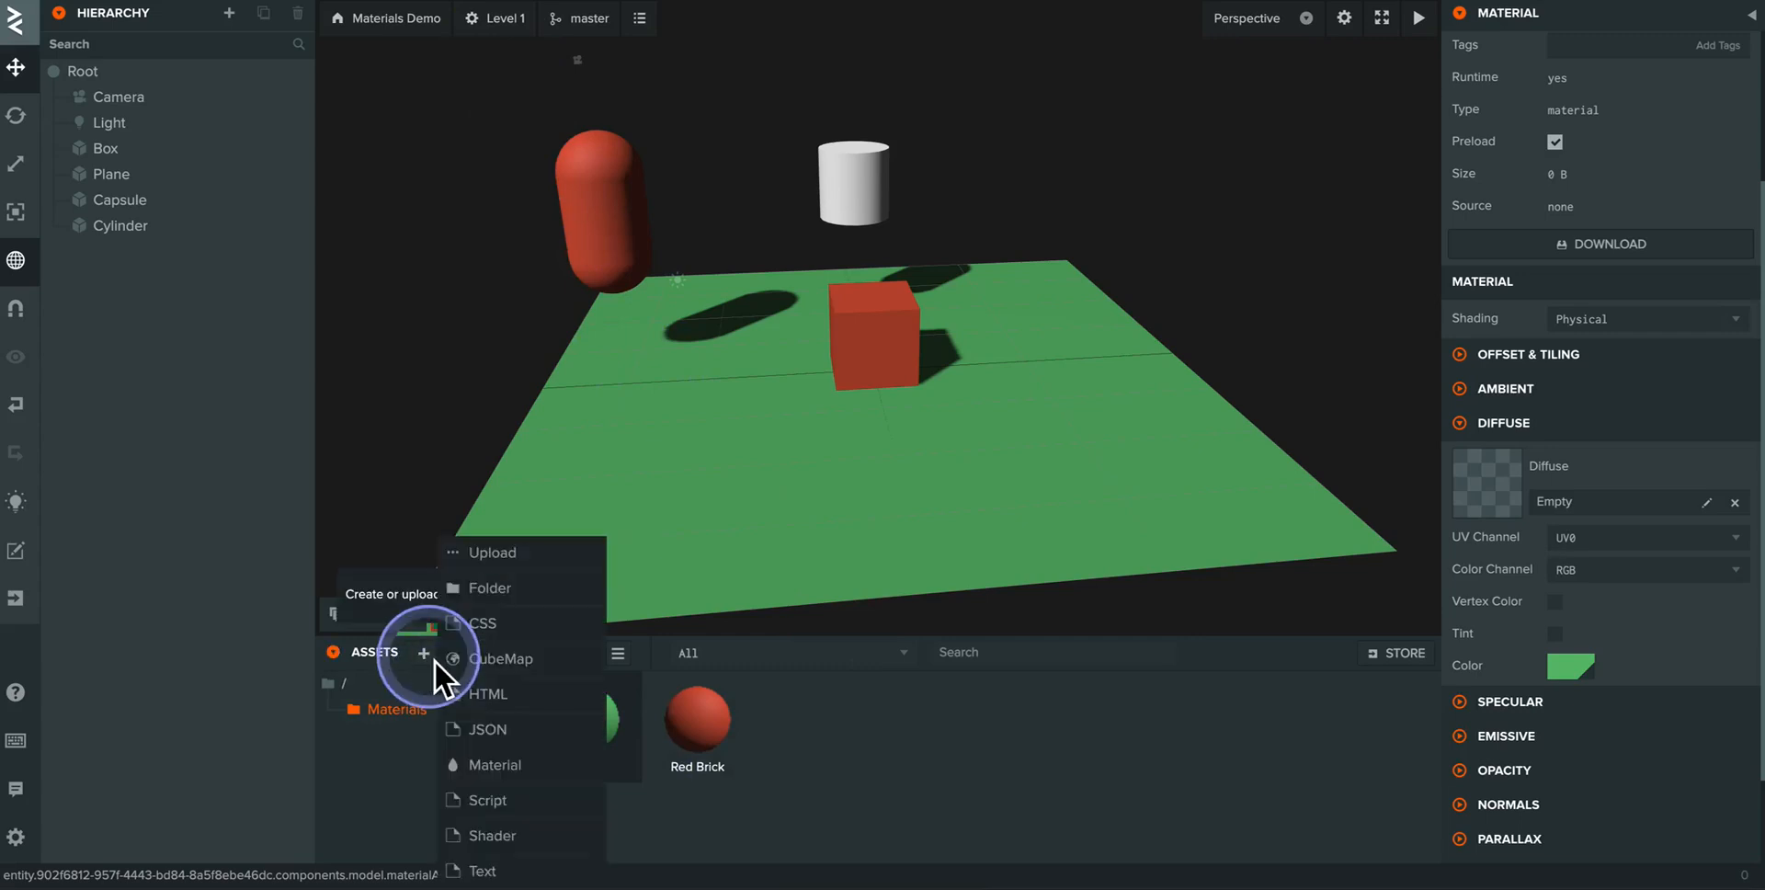
left_click(497, 553)
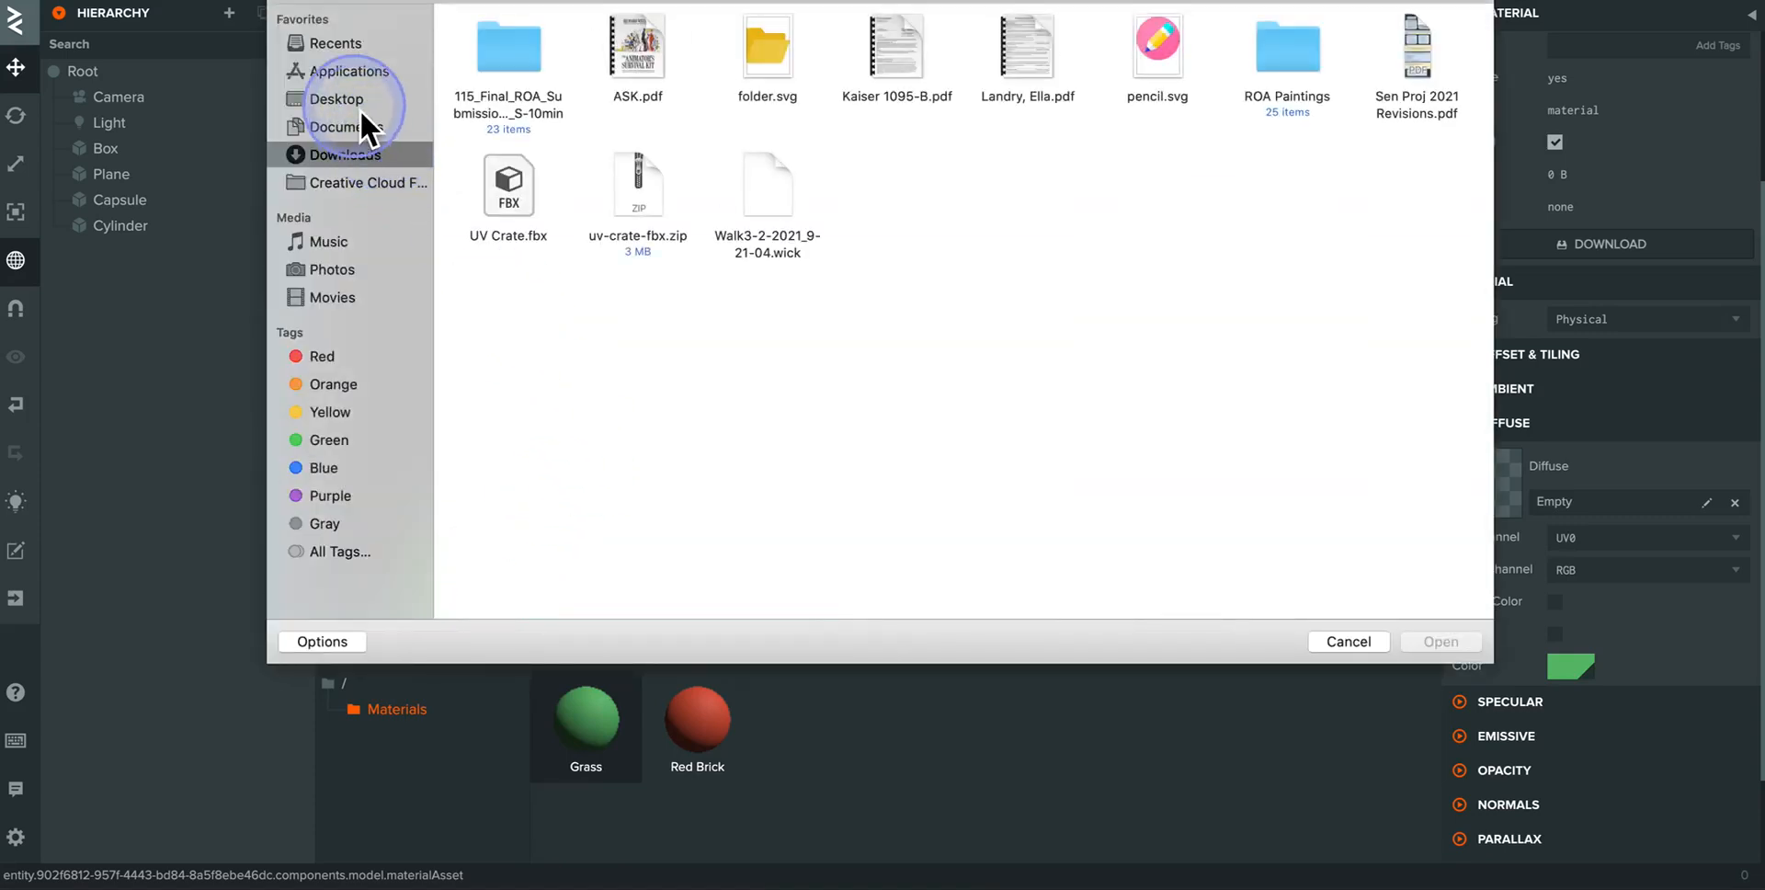
left_click(358, 103)
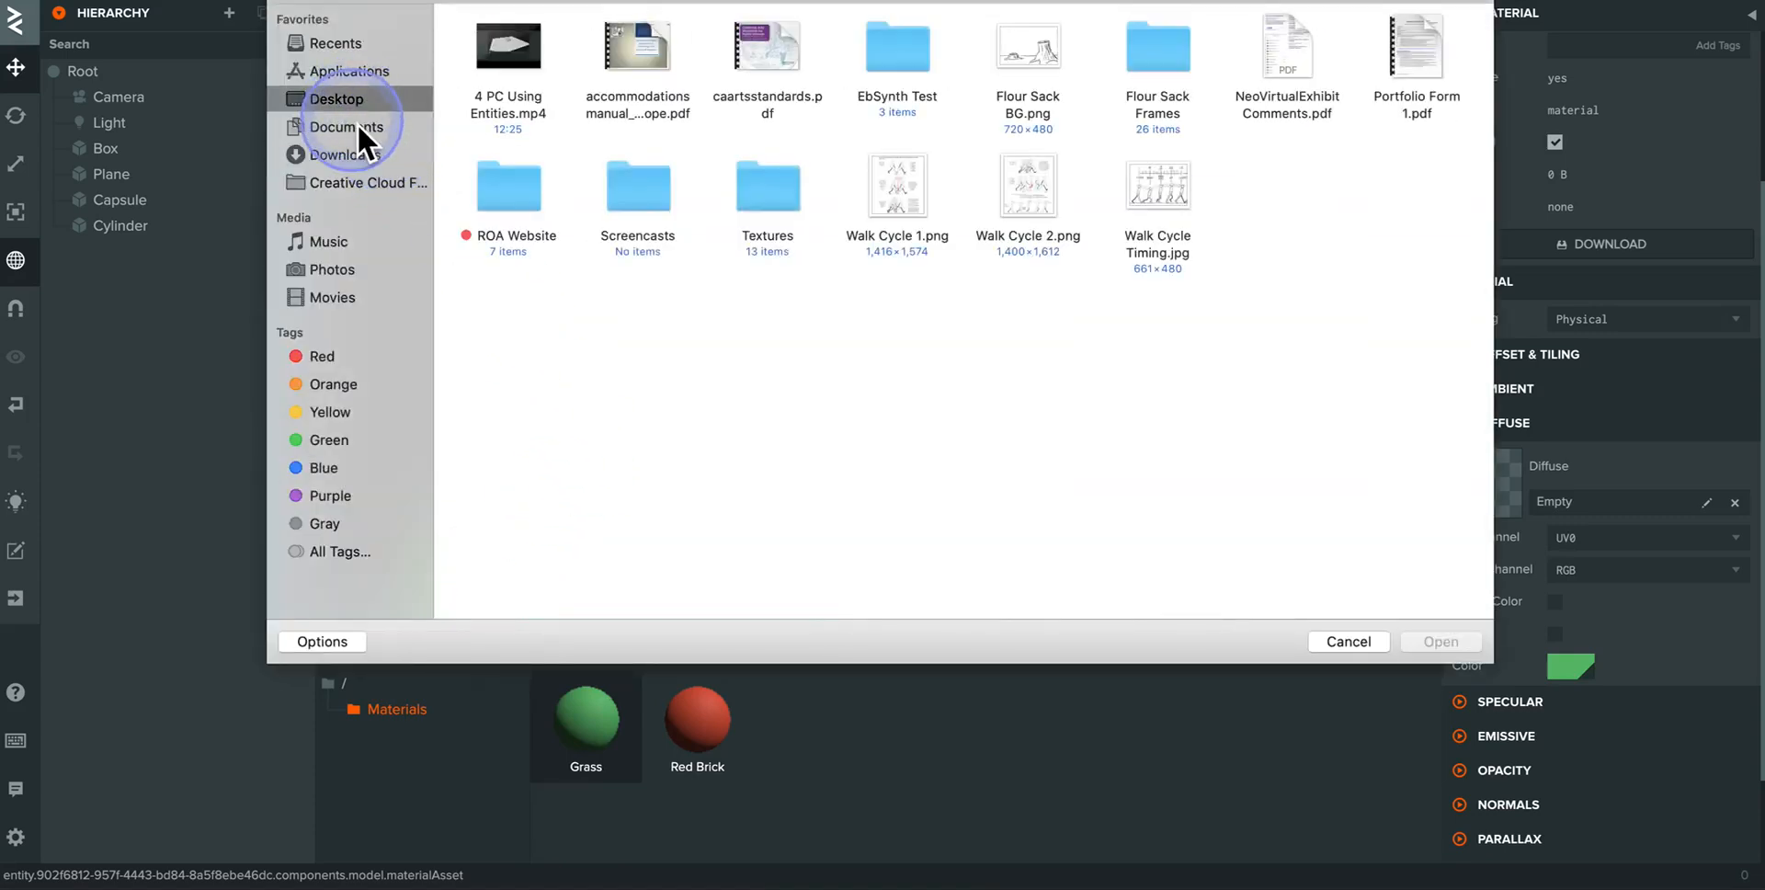
double_click(765, 182)
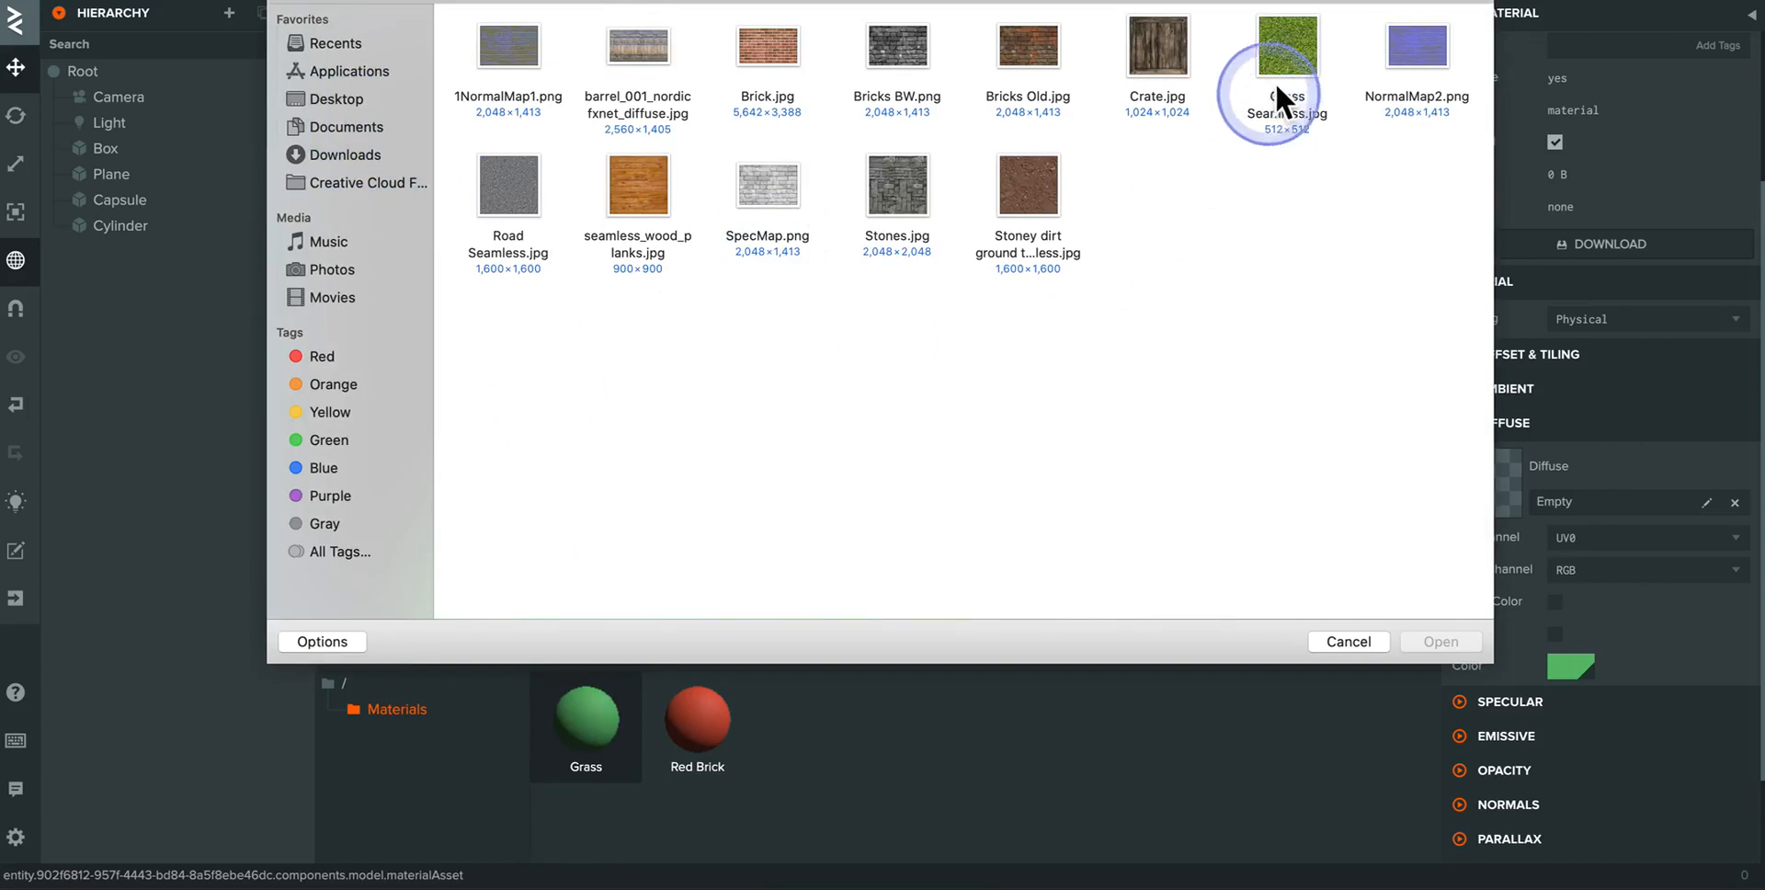
left_click(1297, 47)
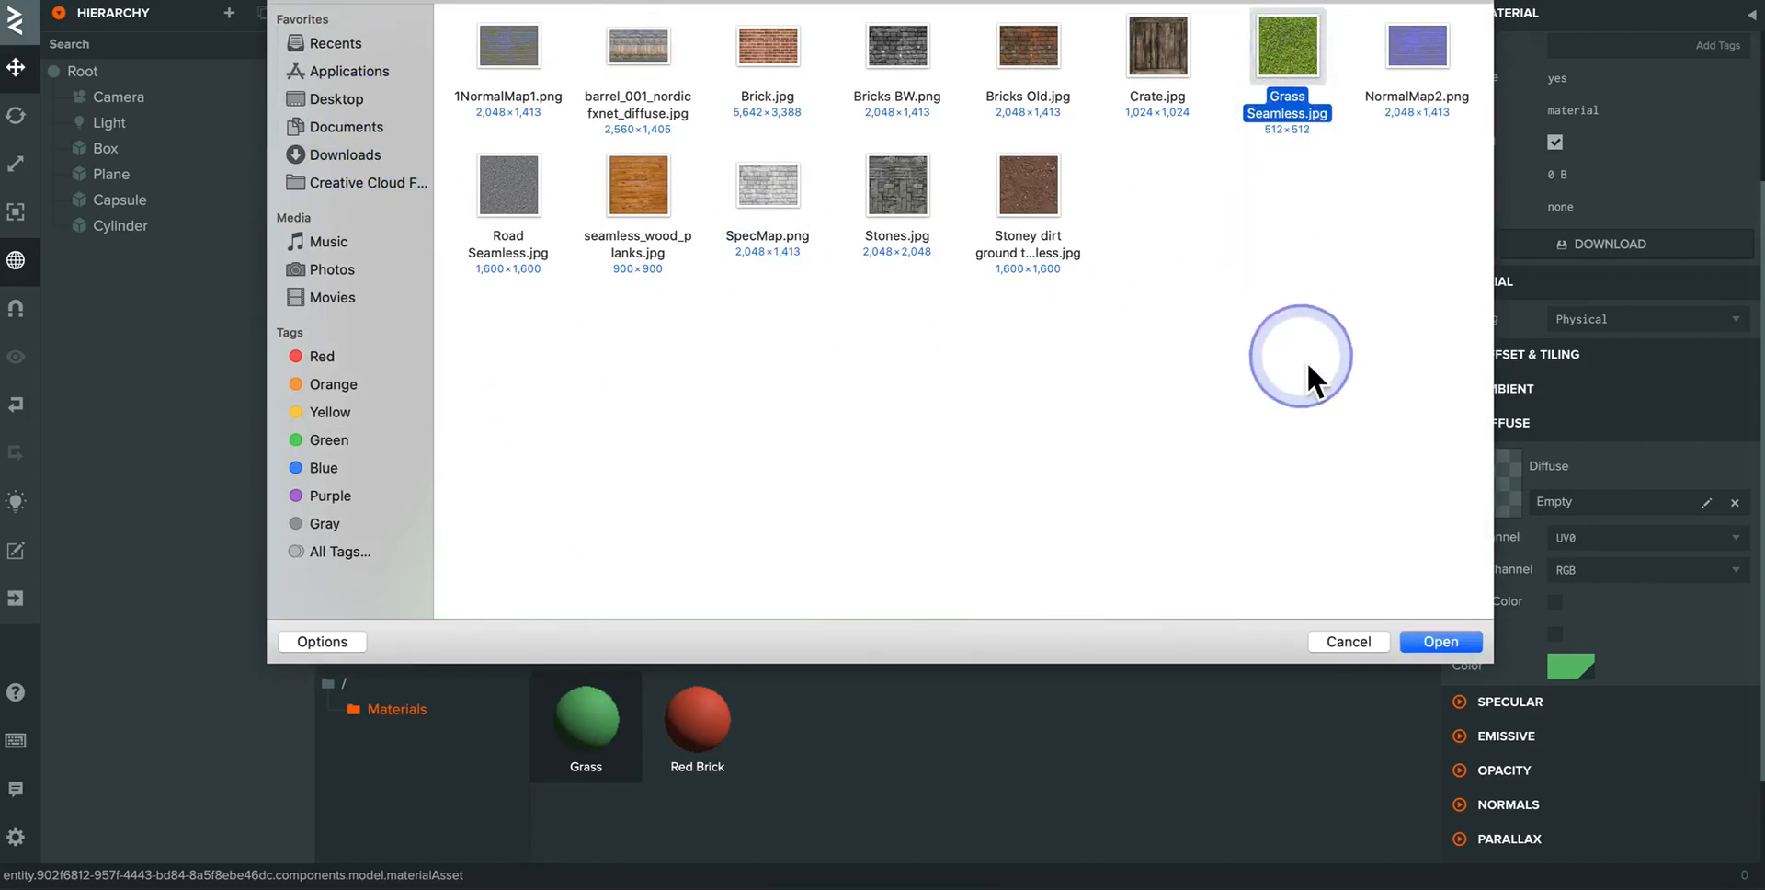
left_click(1441, 642)
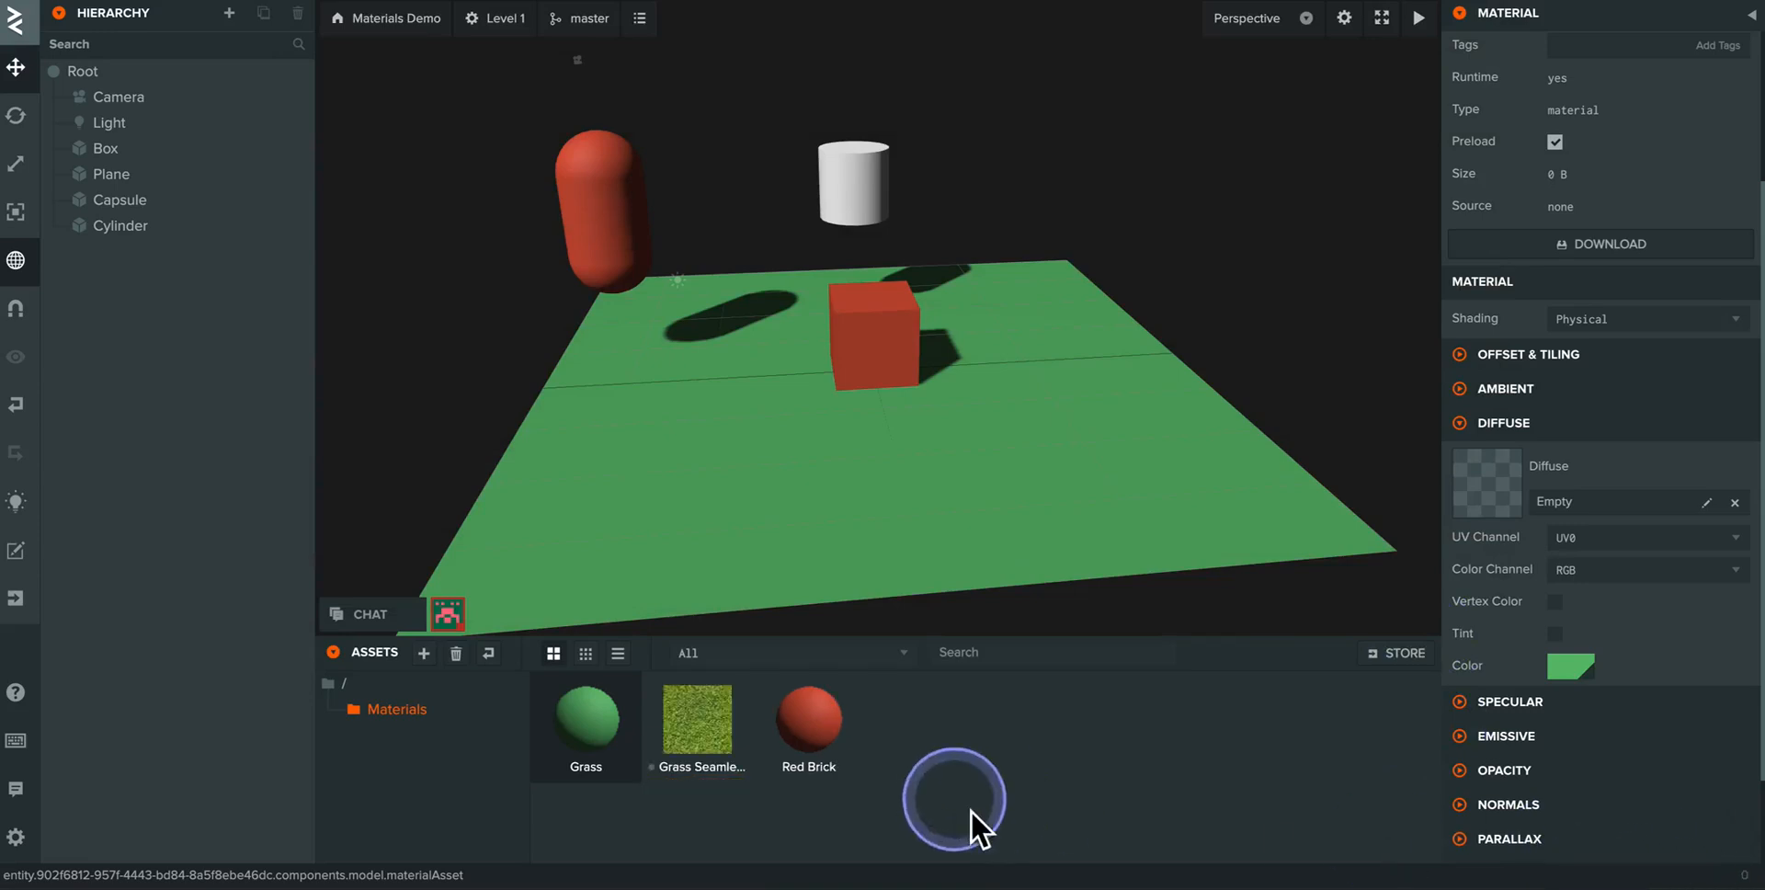
- Upload the Bricks Old.jpg texture into the project's Materials folder
left_click(424, 653)
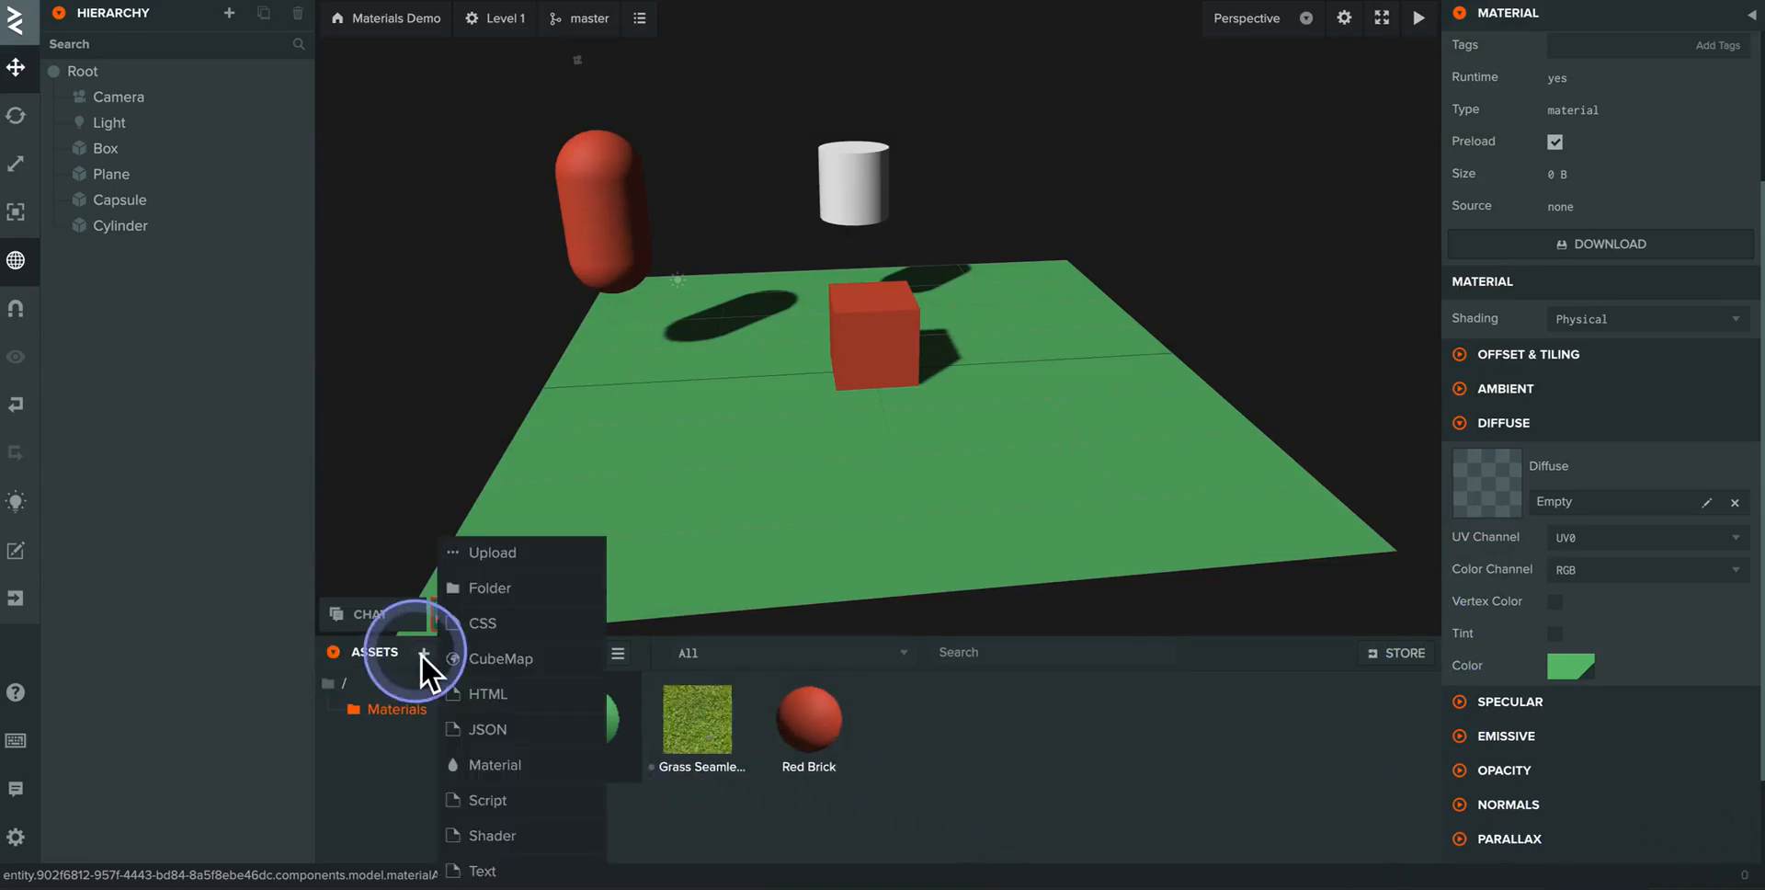
left_click(496, 551)
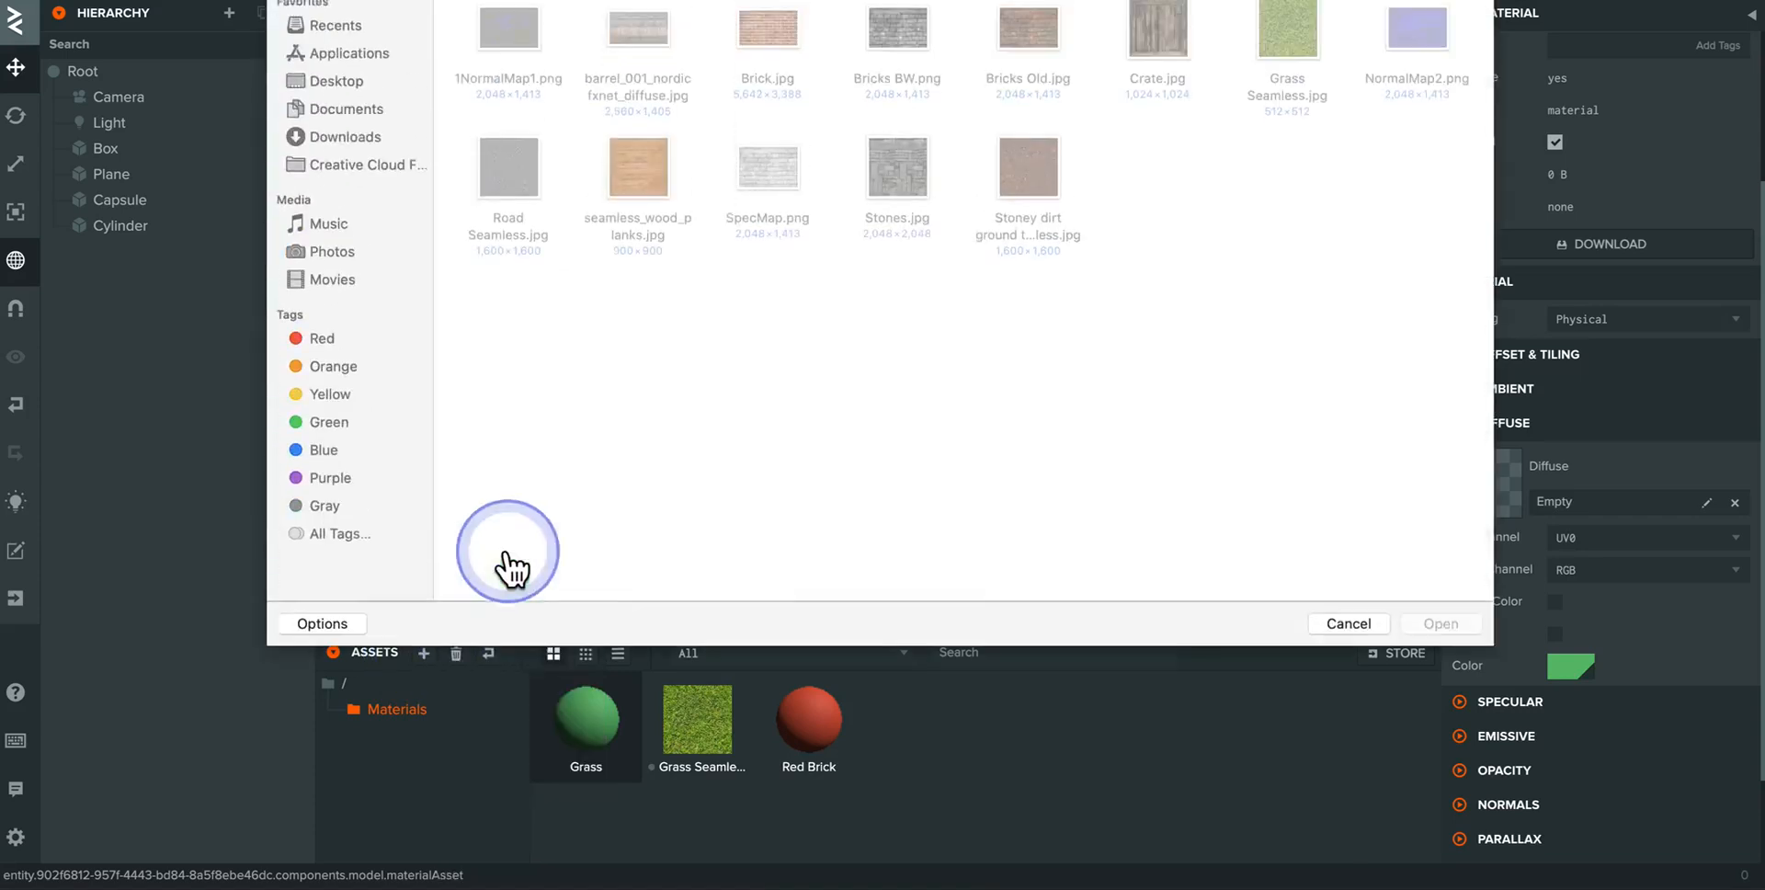
double_click(1033, 57)
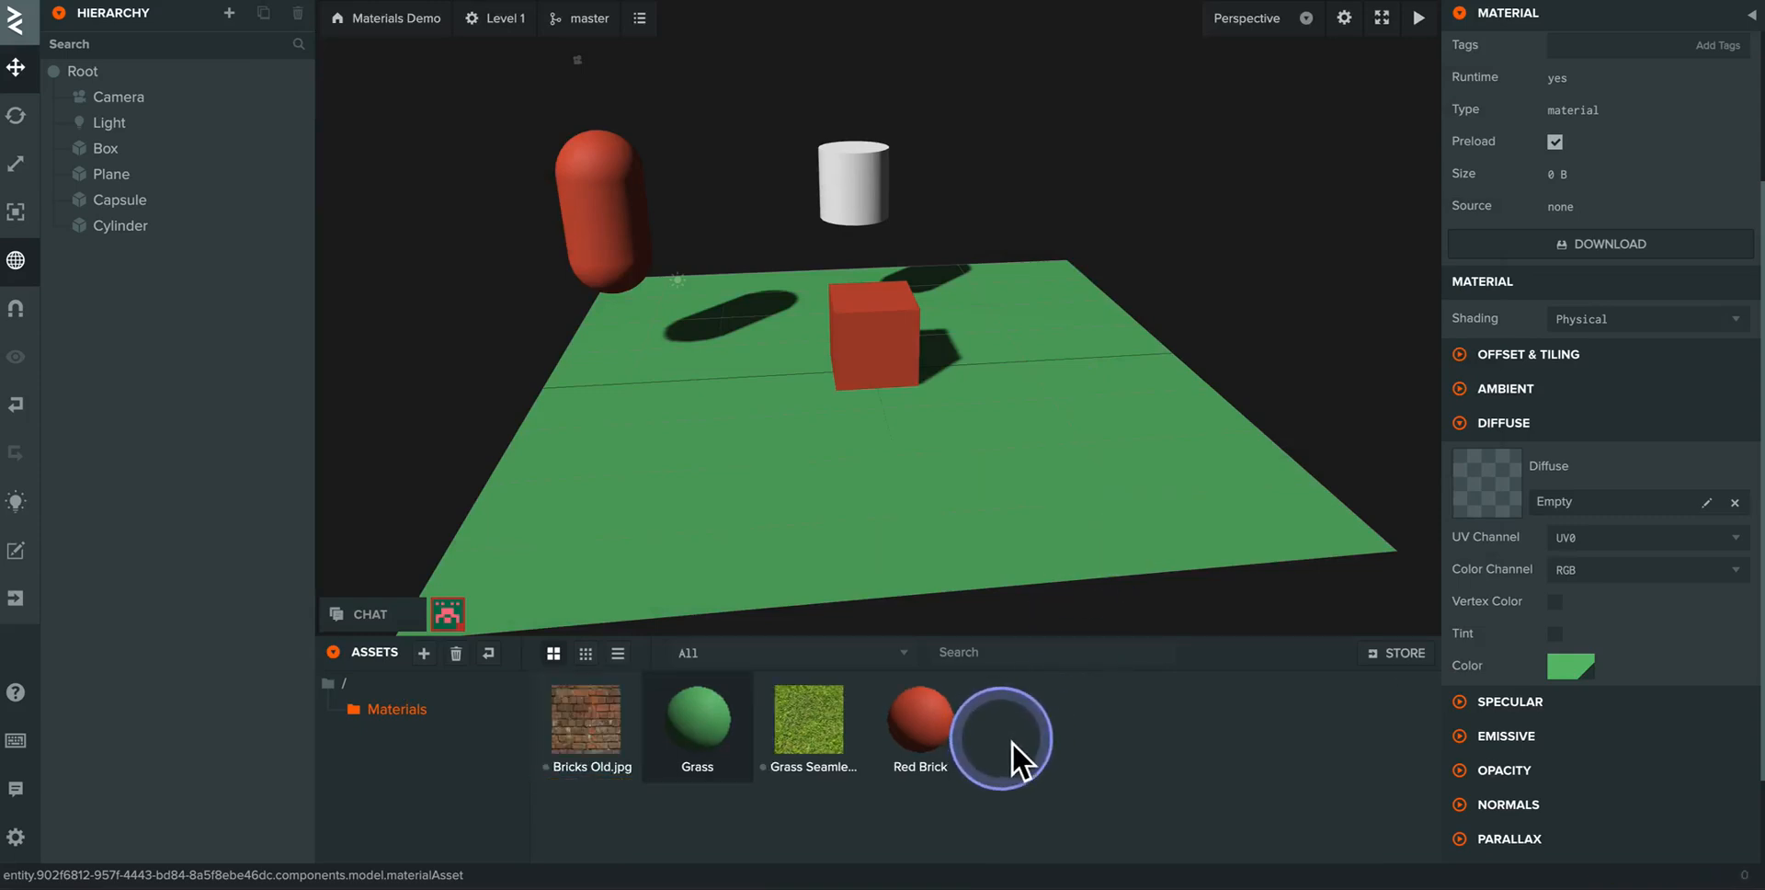
- Assign the Grass Seamless.jpg texture to the Grass material's diffuse map
left_click_drag(807, 734, 822, 478)
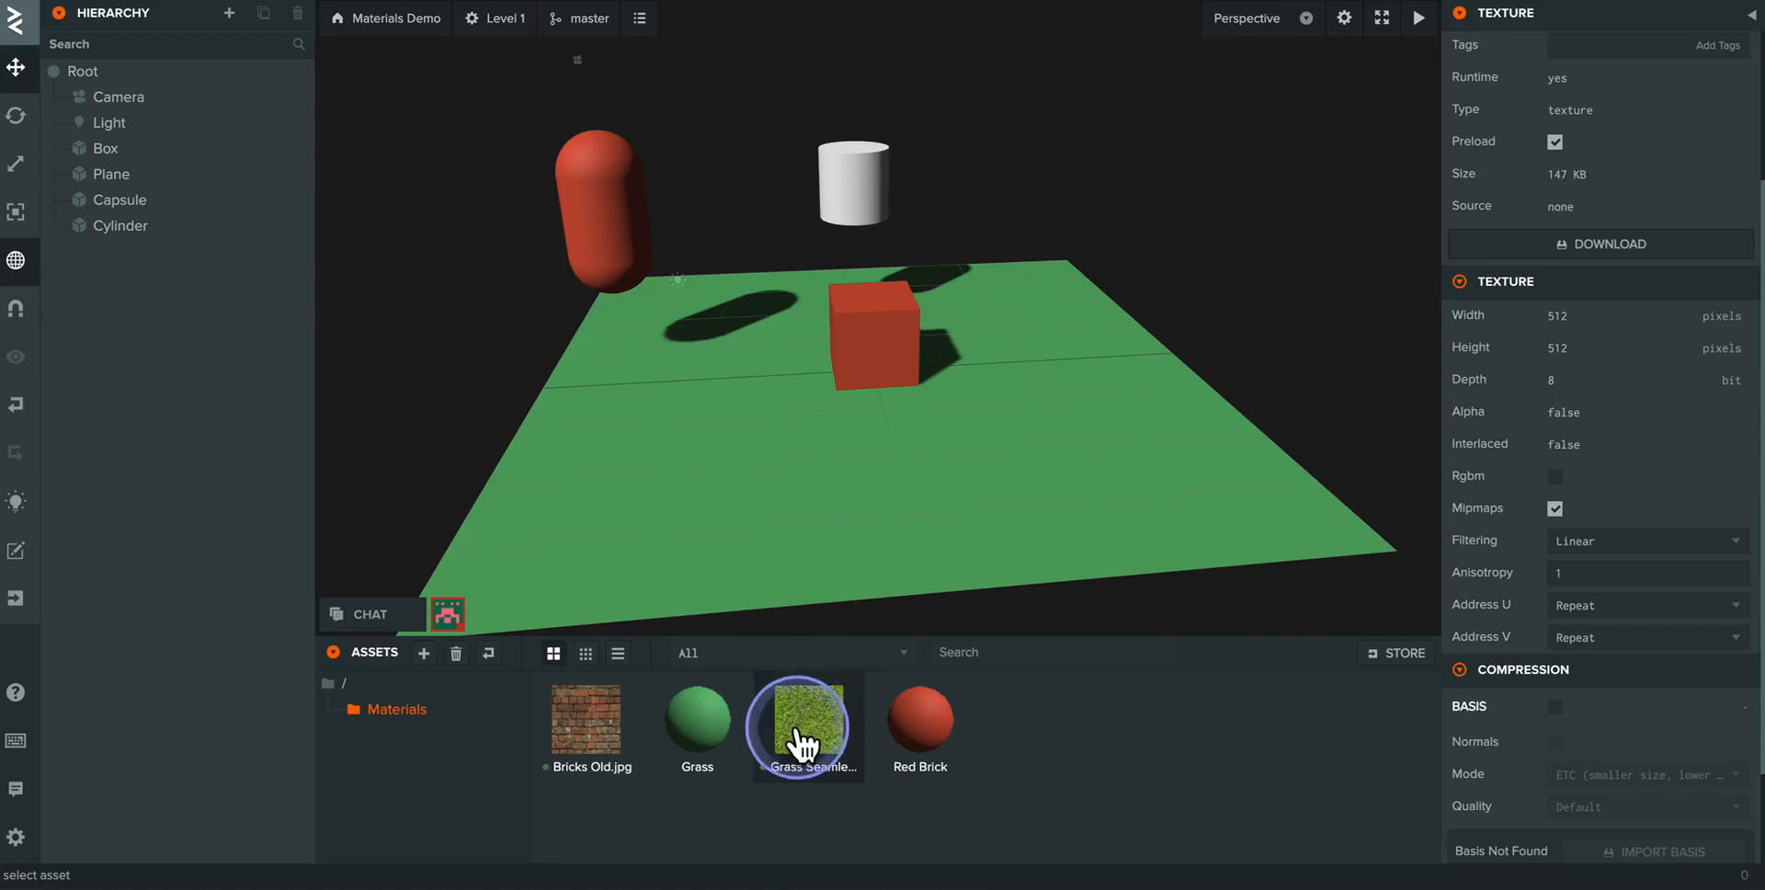
left_click(709, 717)
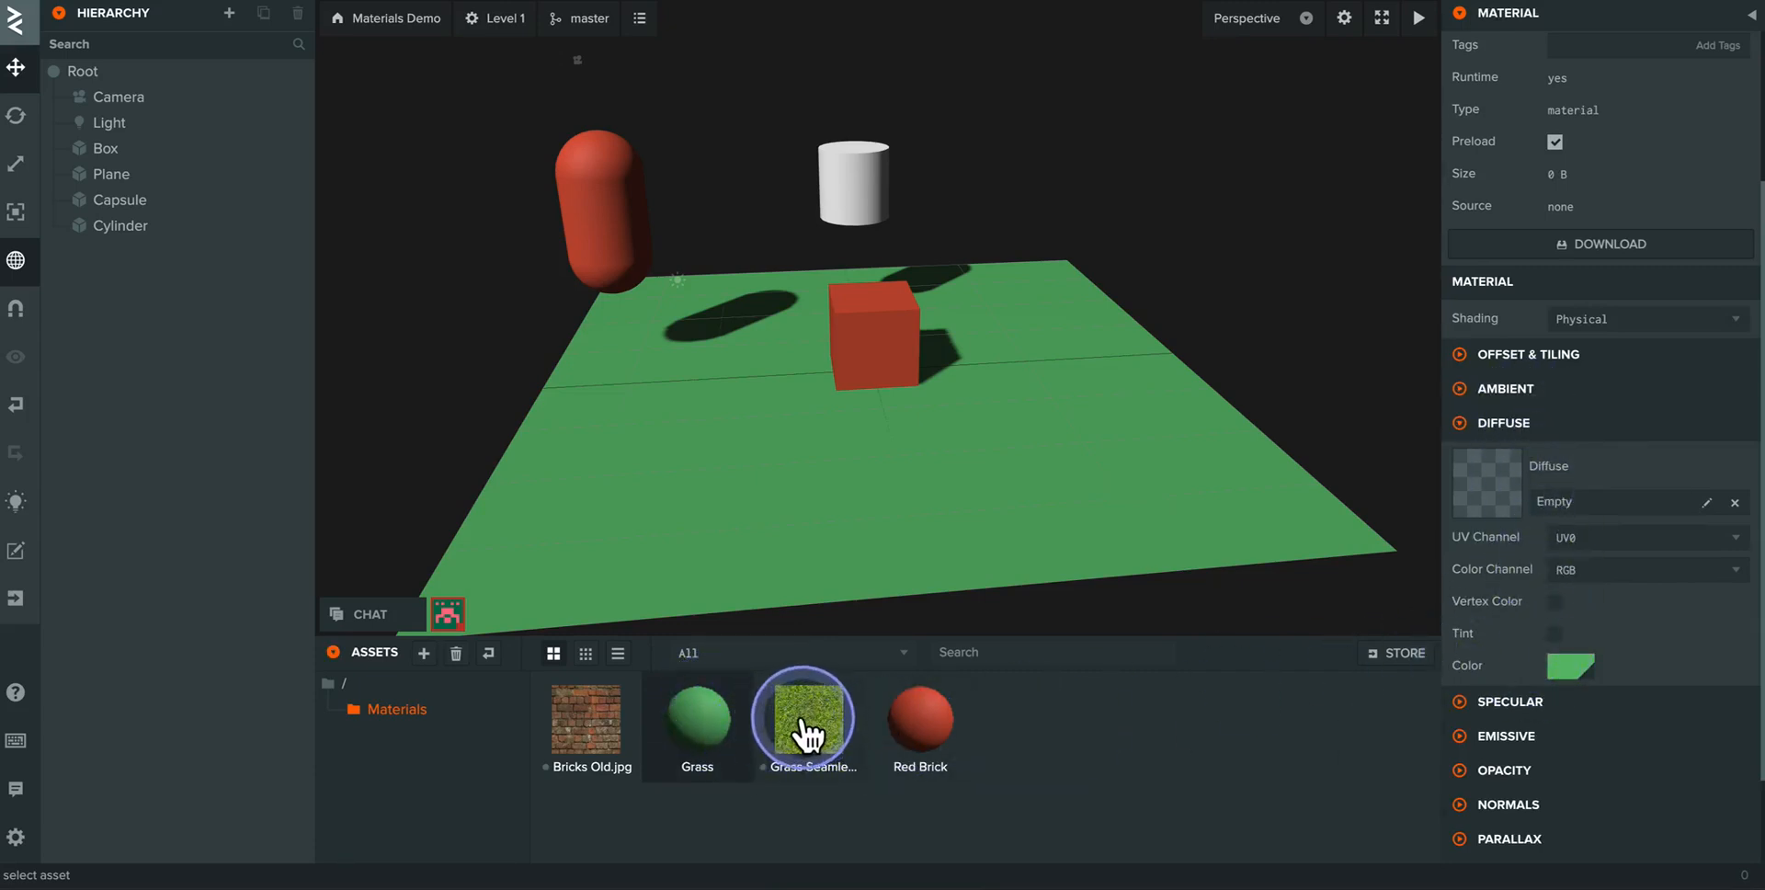
left_click_drag(807, 730, 1082, 743)
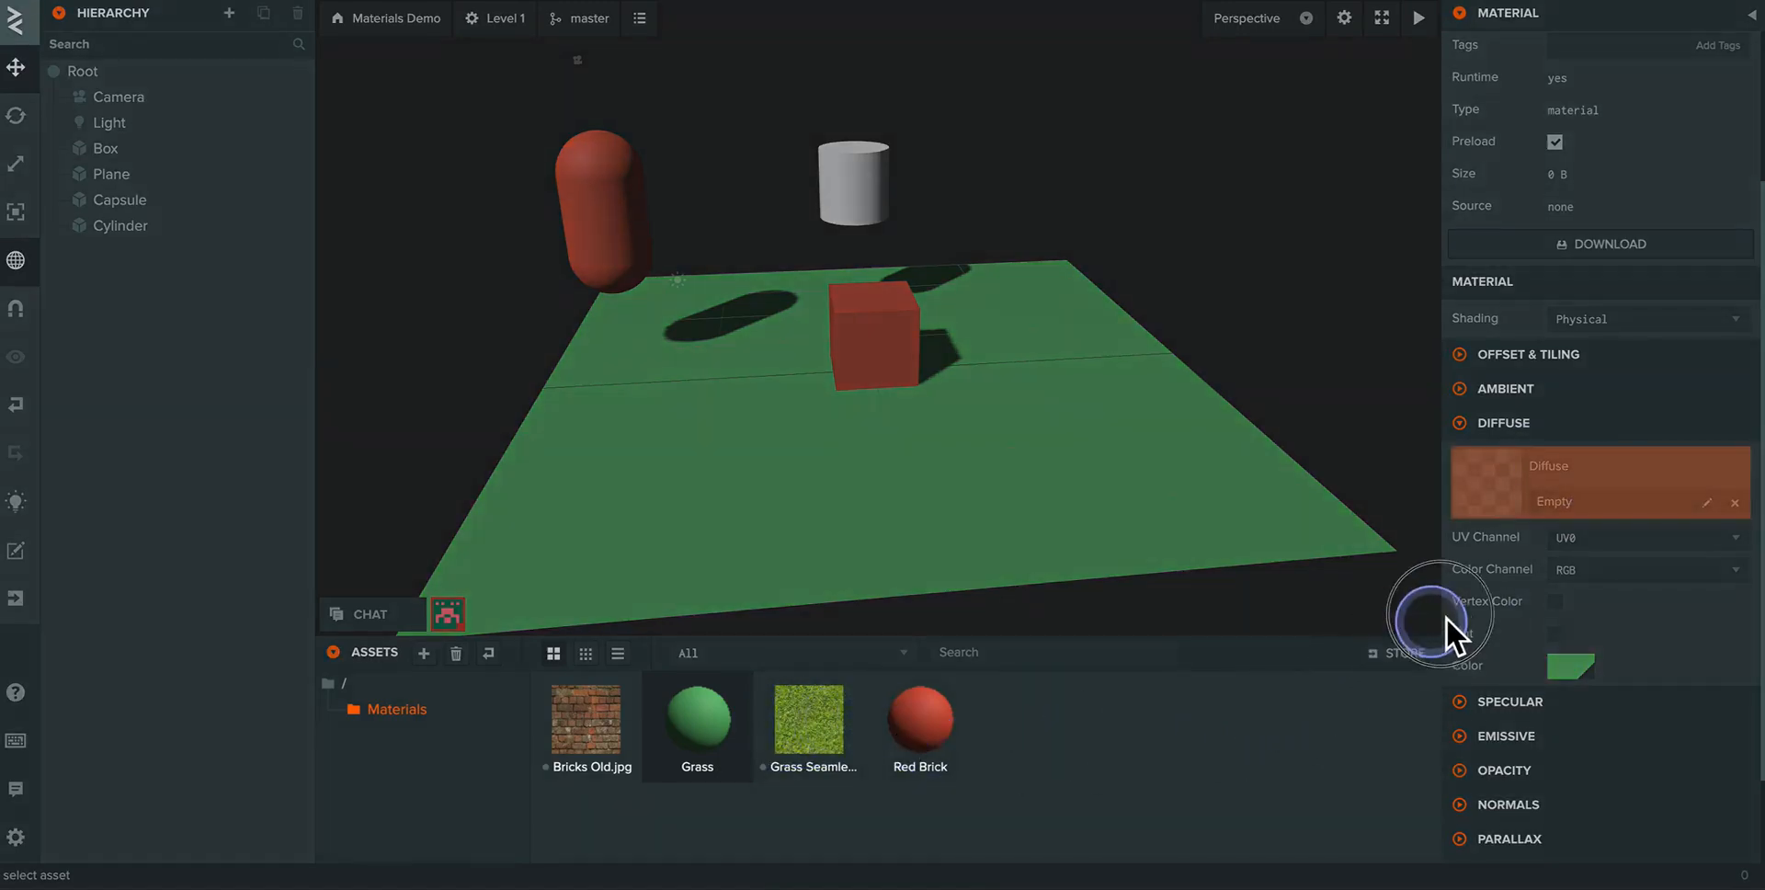
left_click_drag(1499, 520, 1502, 483)
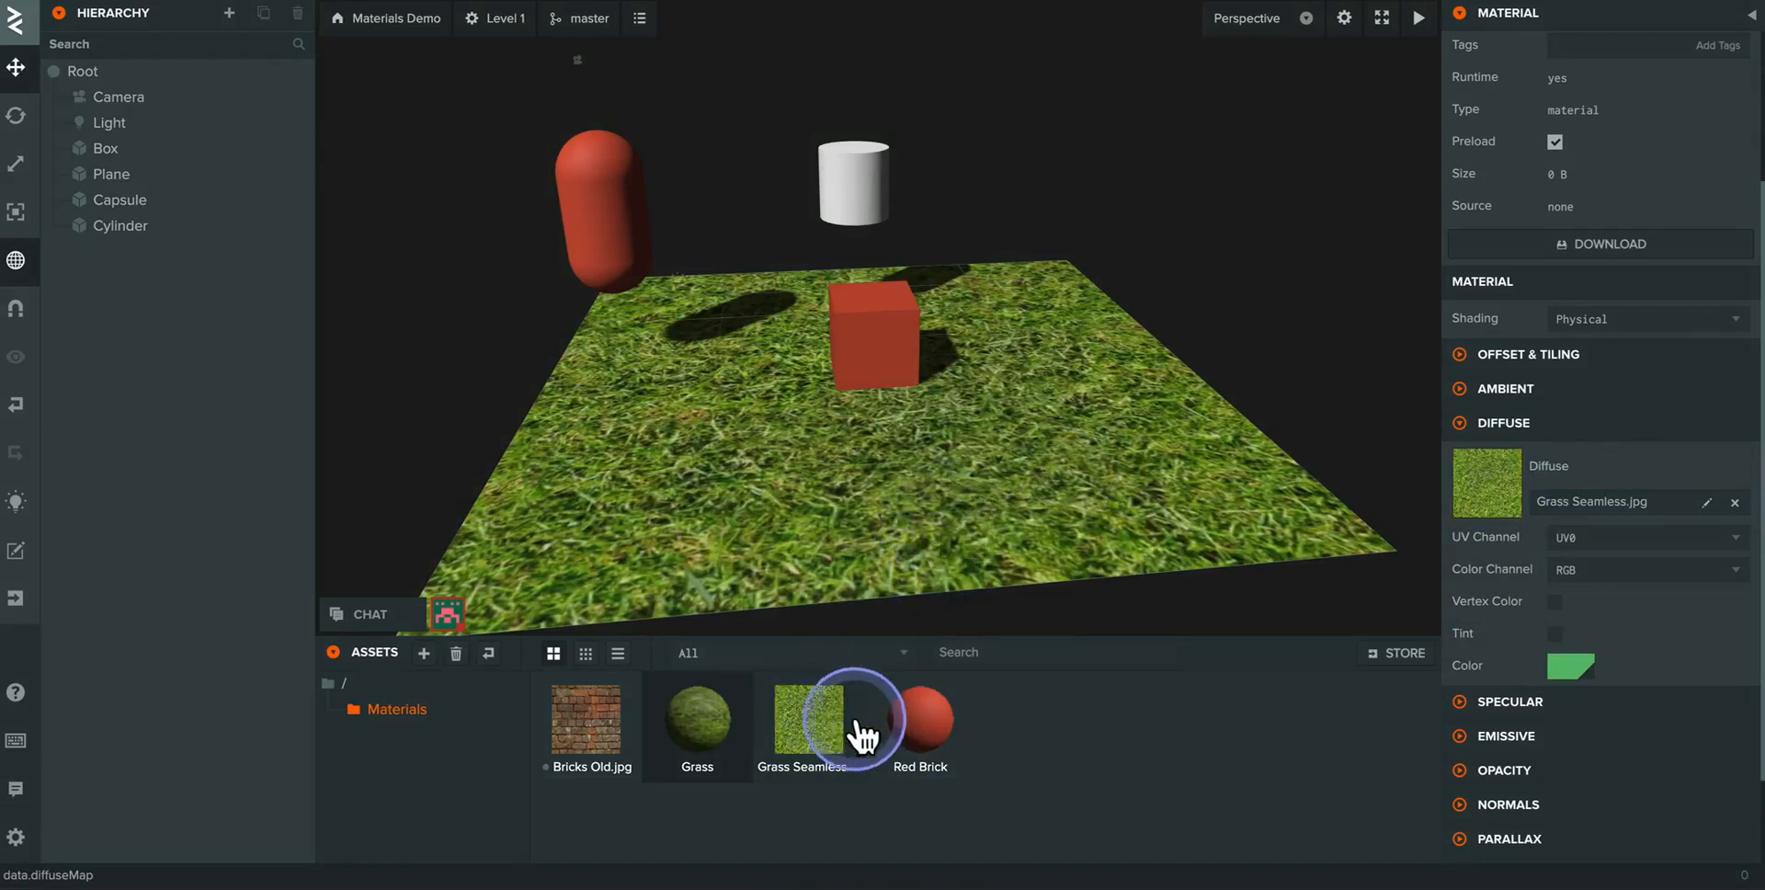
- Assign the Bricks Old.jpg texture to the Red Brick material's diffuse map
left_click(920, 738)
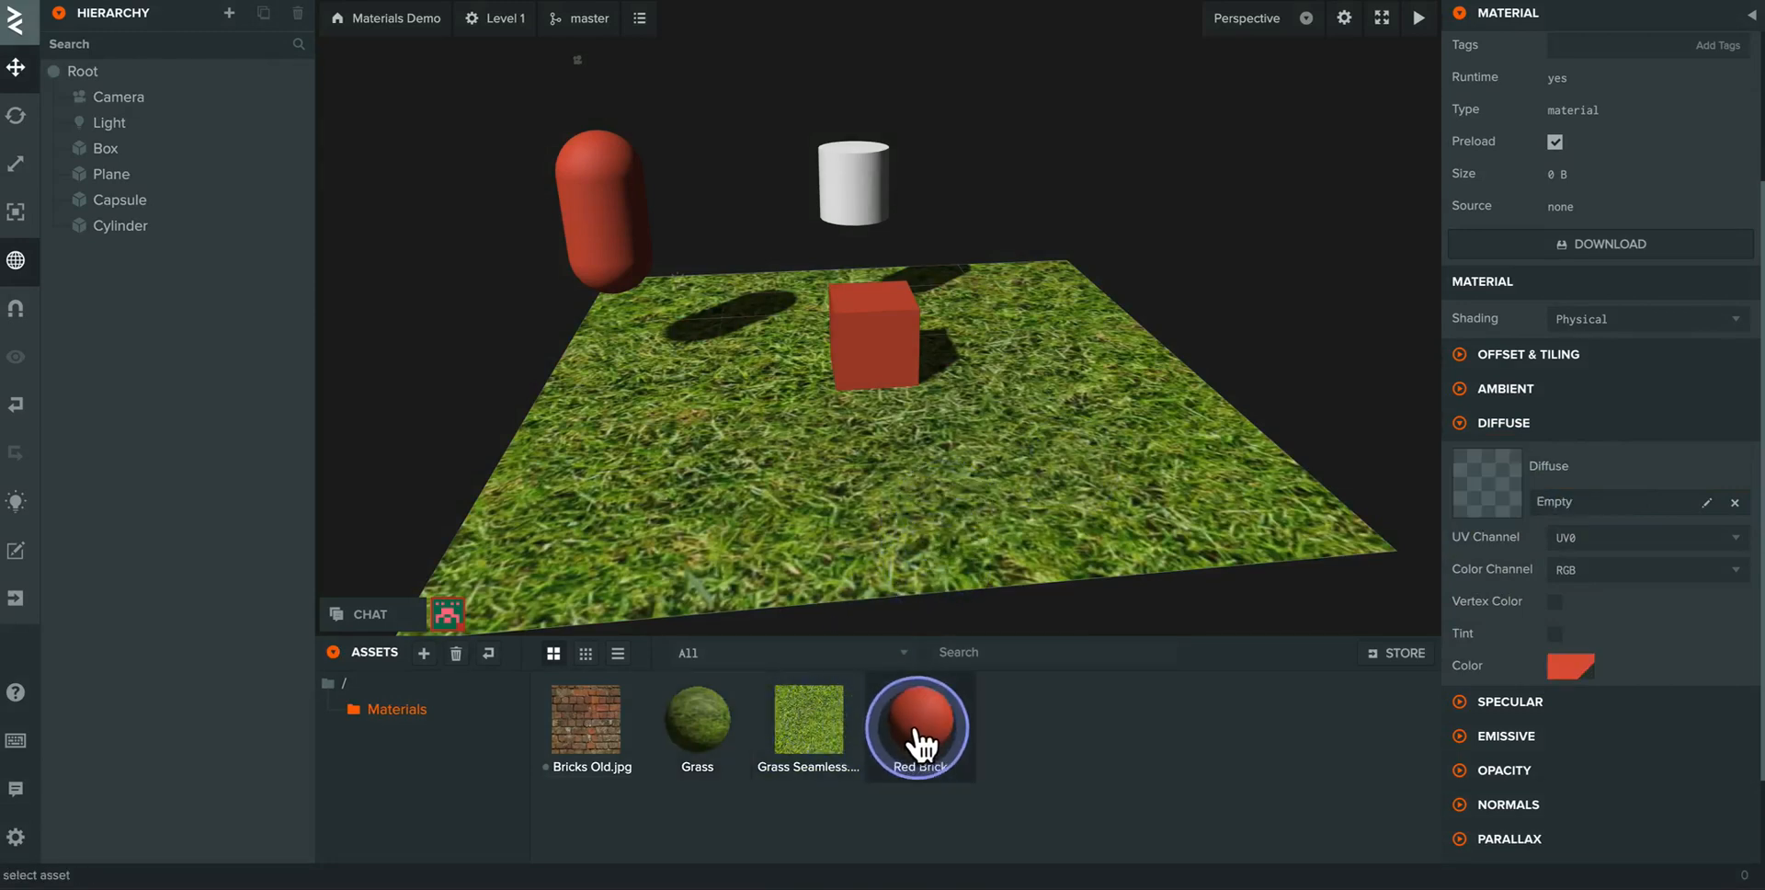
left_click_drag(579, 737, 1113, 769)
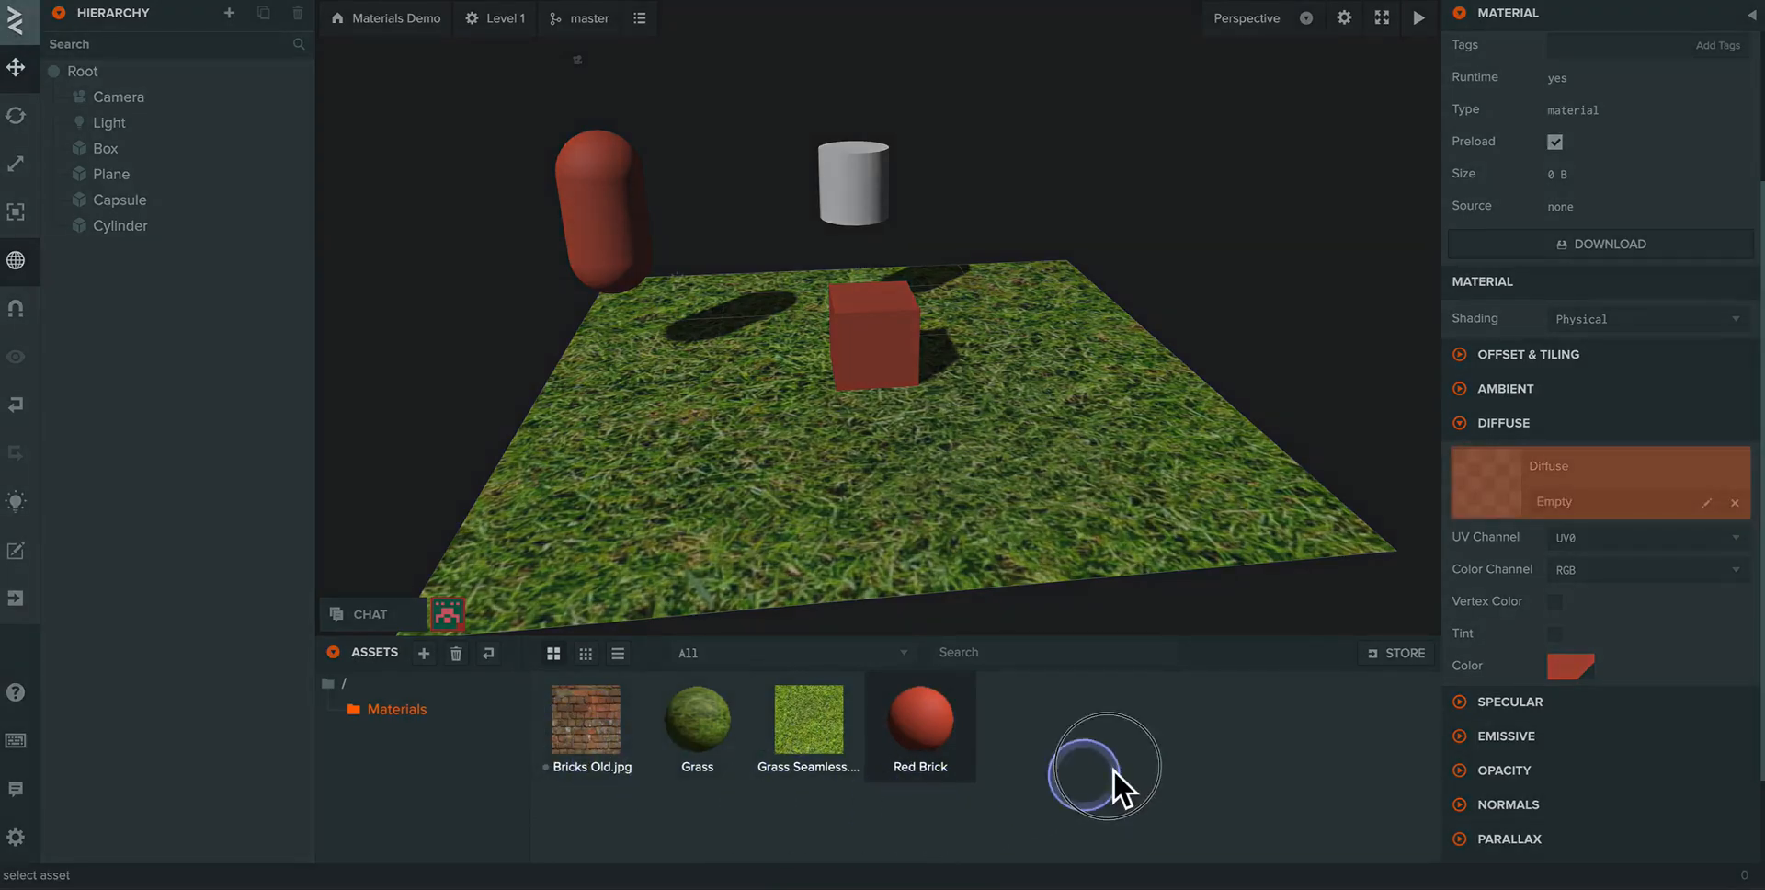
left_click_drag(1442, 589, 1486, 491)
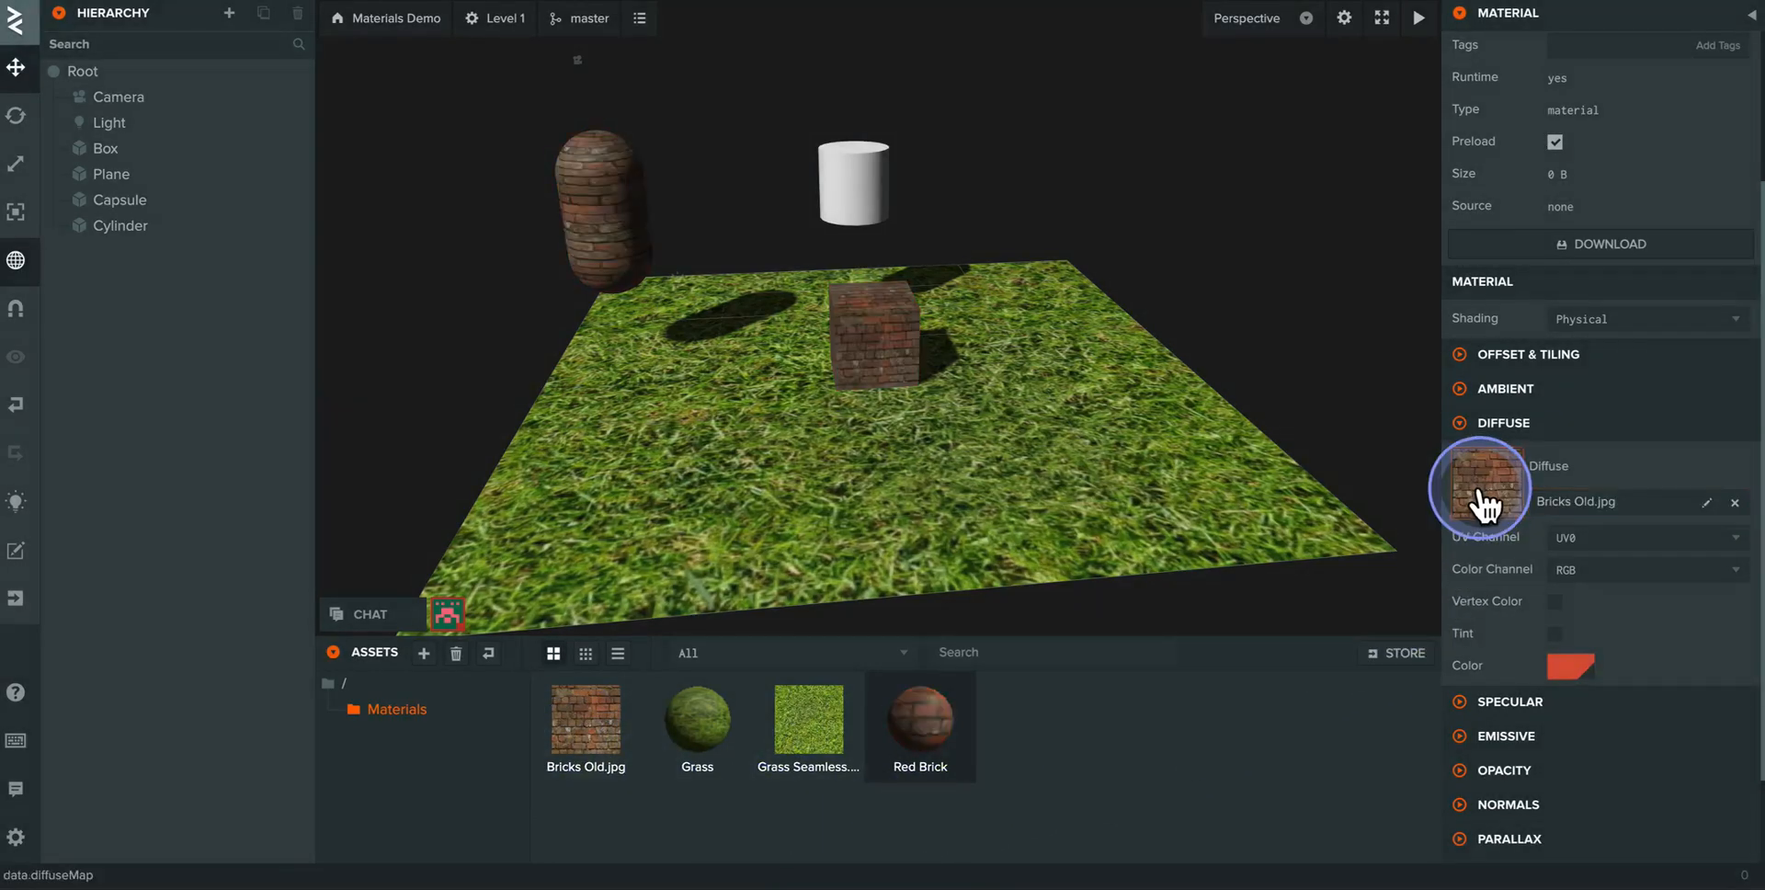
- Examine how the brick texture wraps around the capsule and the box, selecting each and viewing them up close
scroll(724, 332, "up", 6)
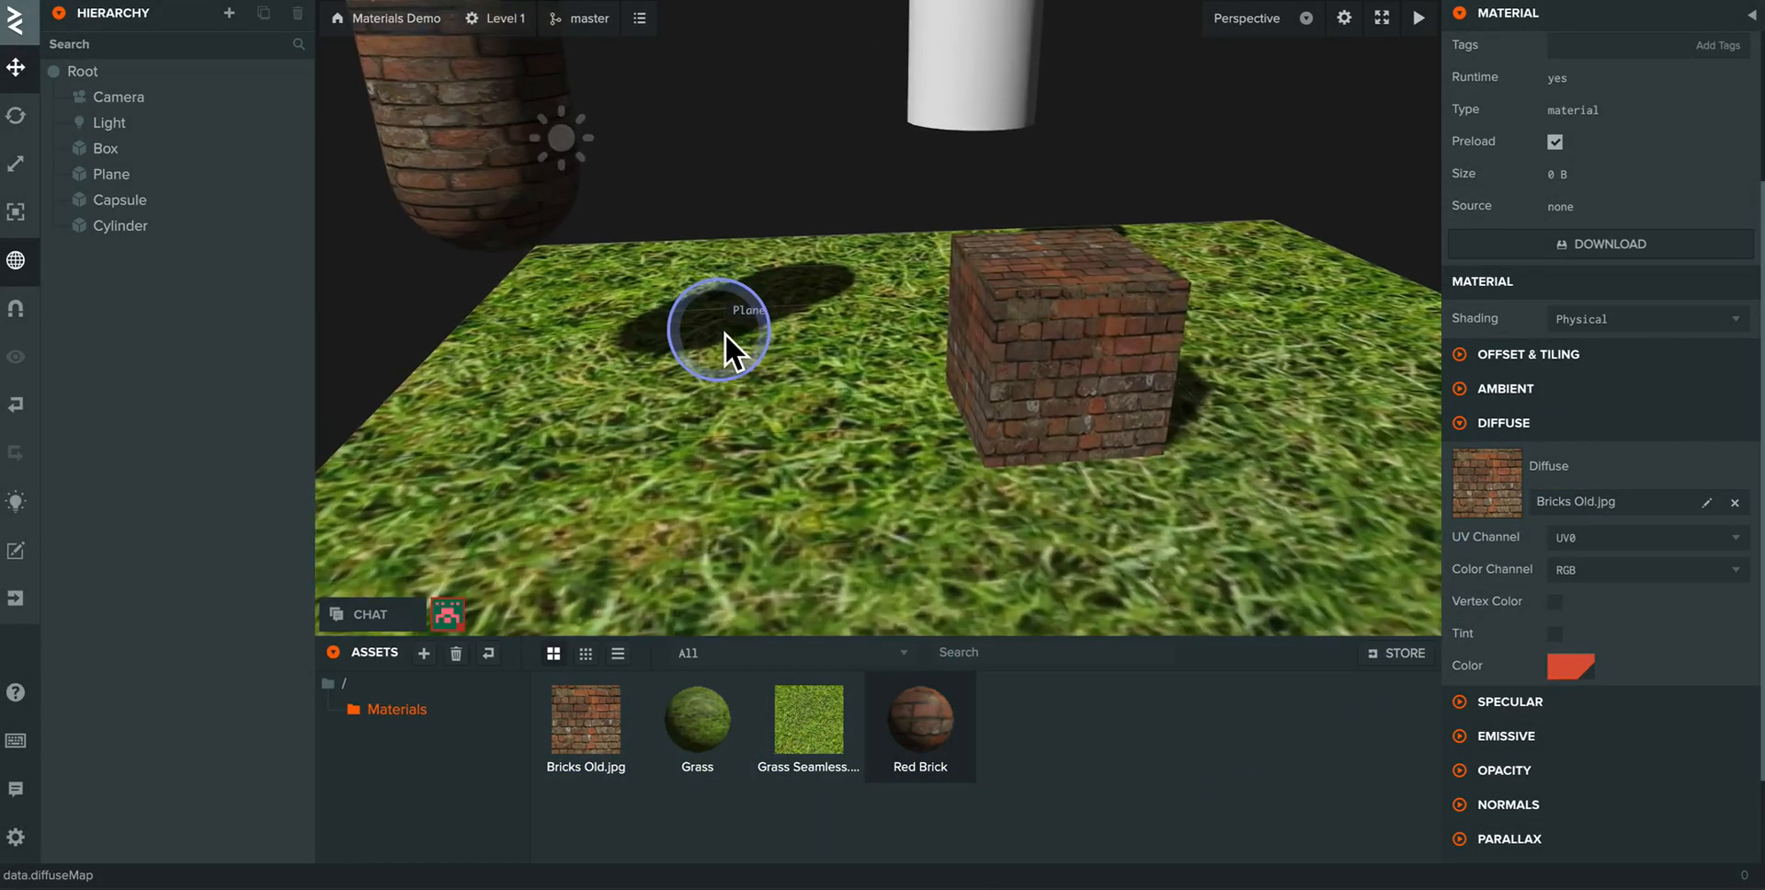
scroll(724, 333, "down", 4)
scroll(724, 332, "up", 3)
left_click(1024, 412)
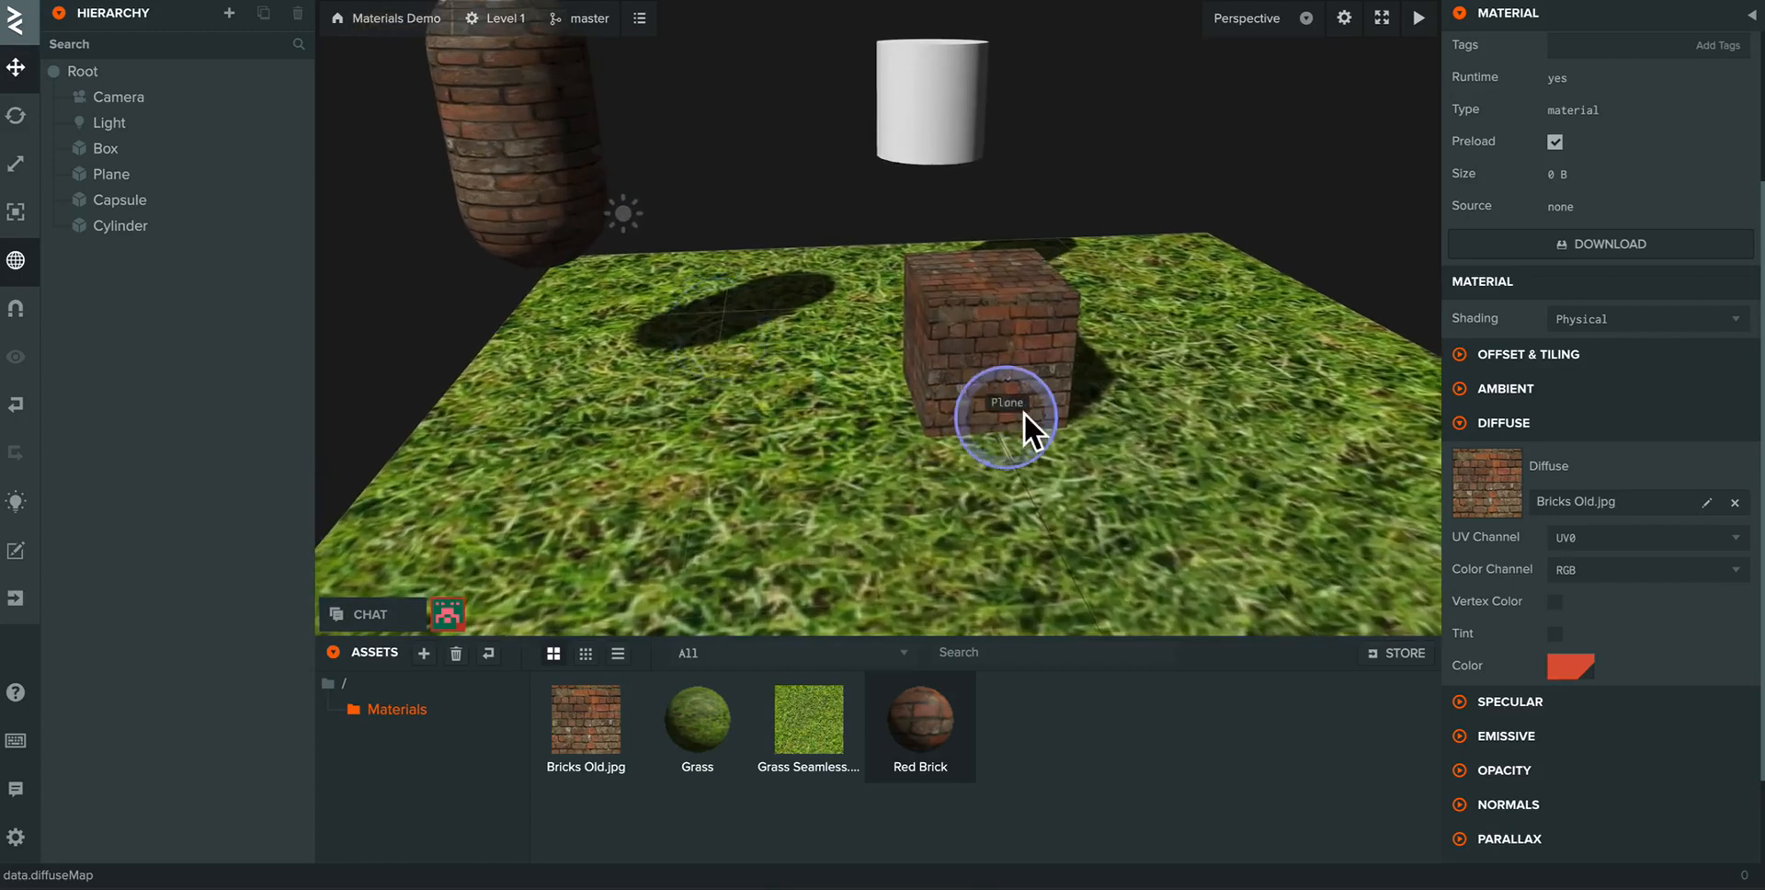
left_click(507, 212)
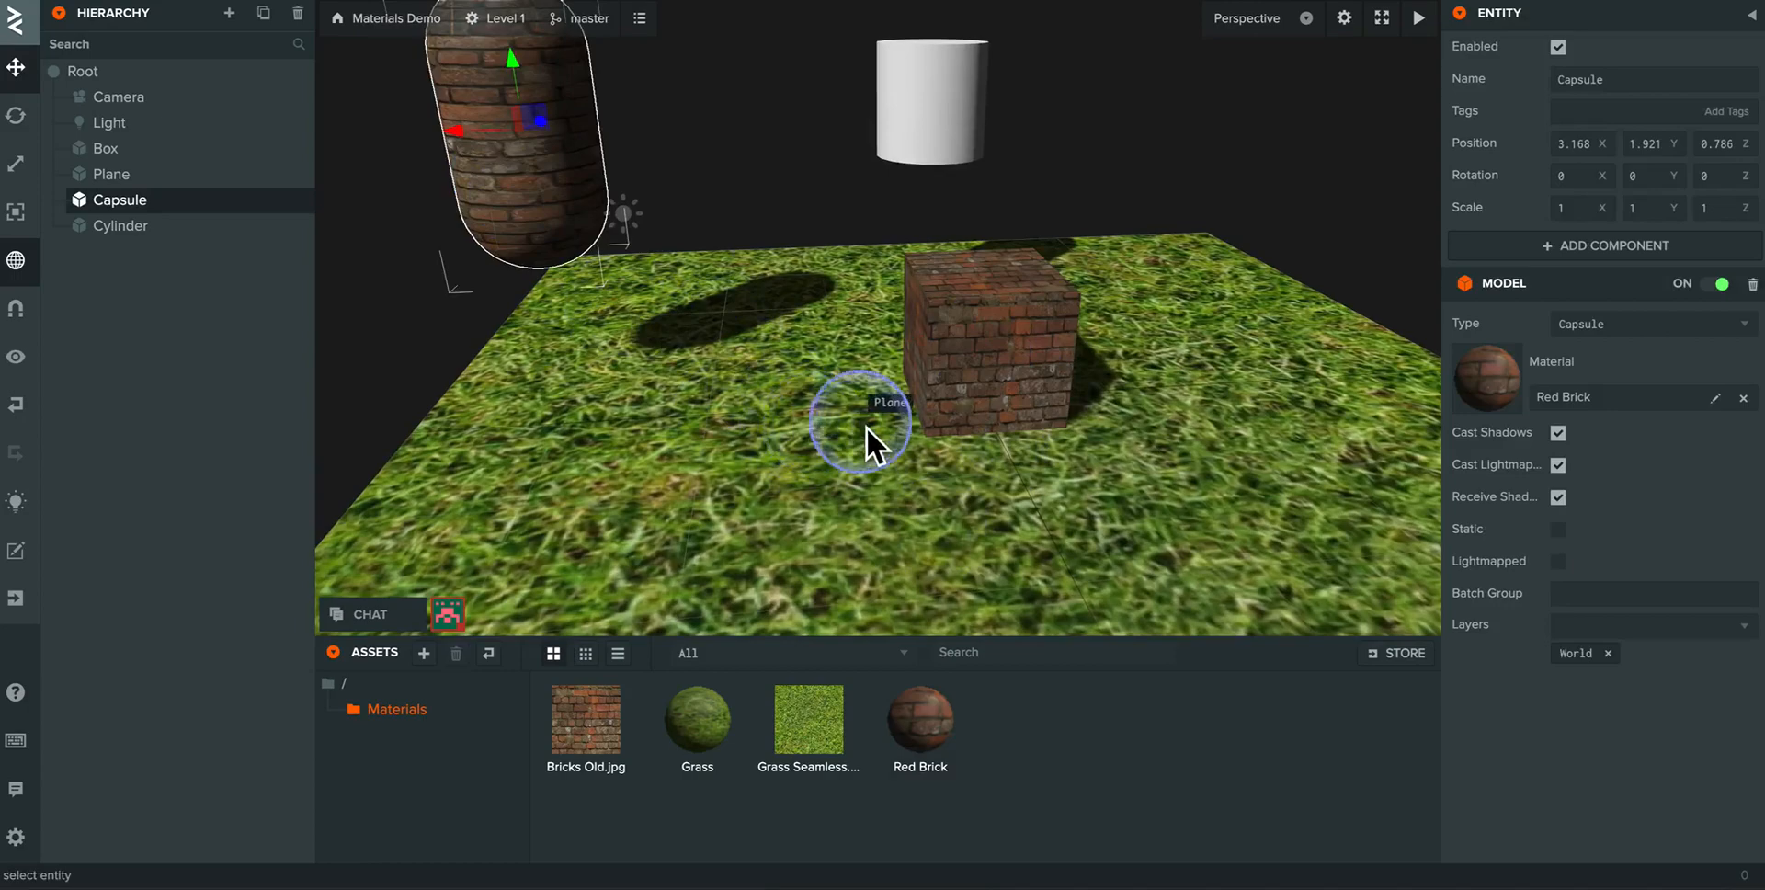
left_click(969, 366)
middle_click_drag(754, 454, 798, 505)
left_click_drag(749, 477, 638, 445)
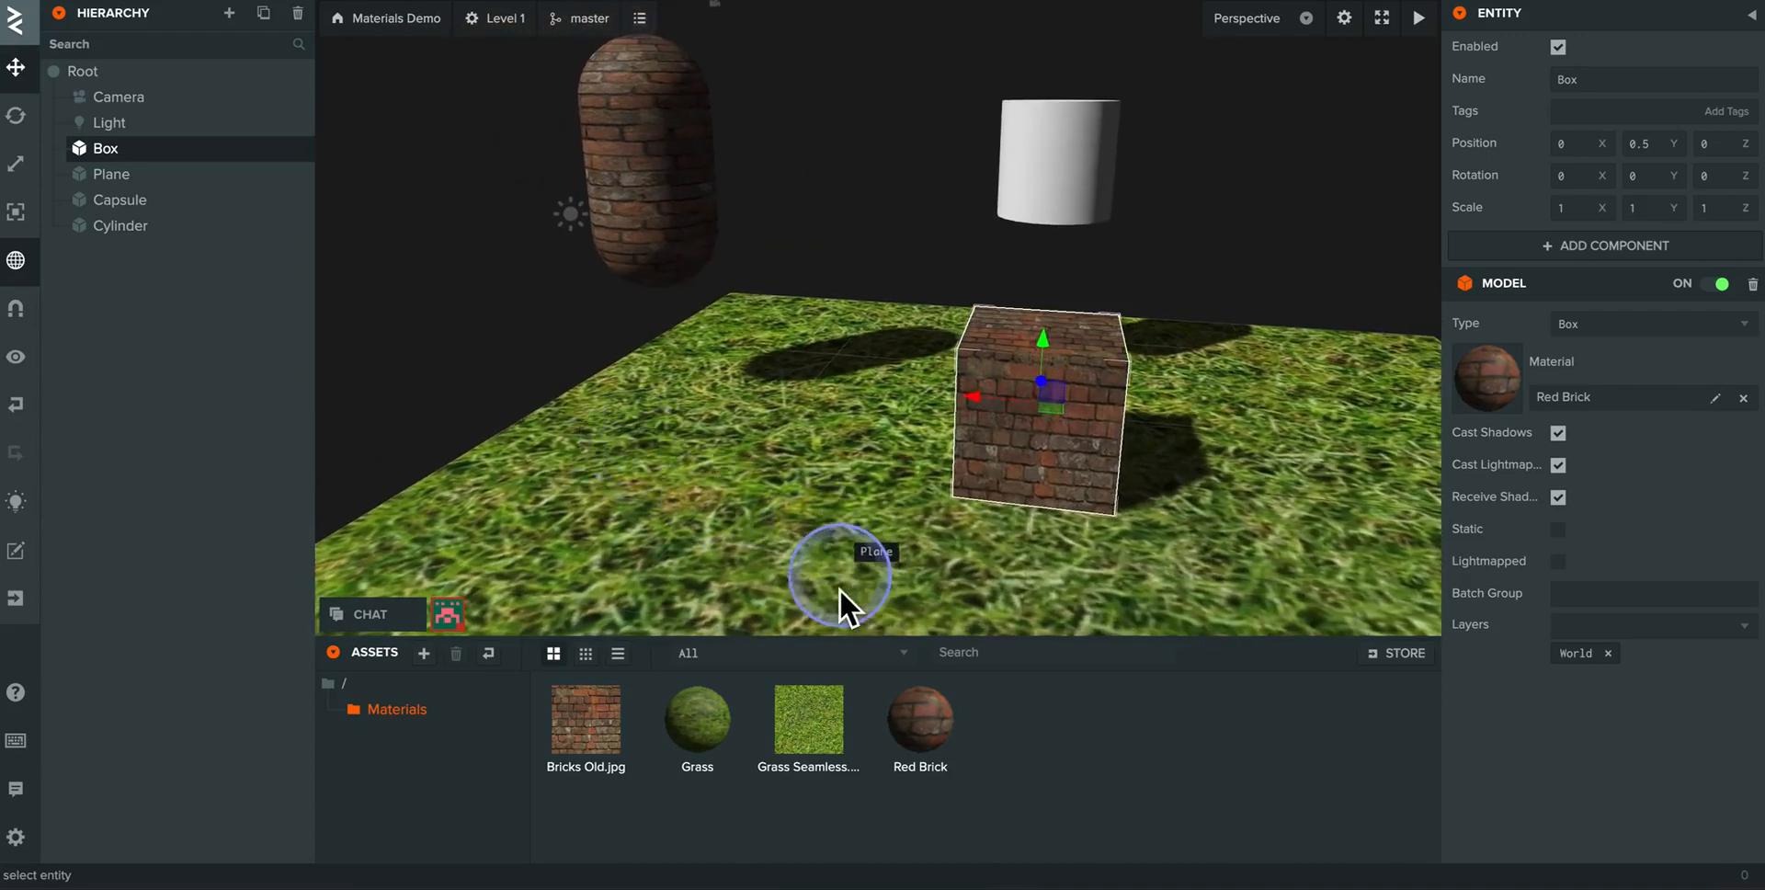
- Apply the Red Brick material to the cylinder and select that material again in the Materials folder
left_click(934, 728)
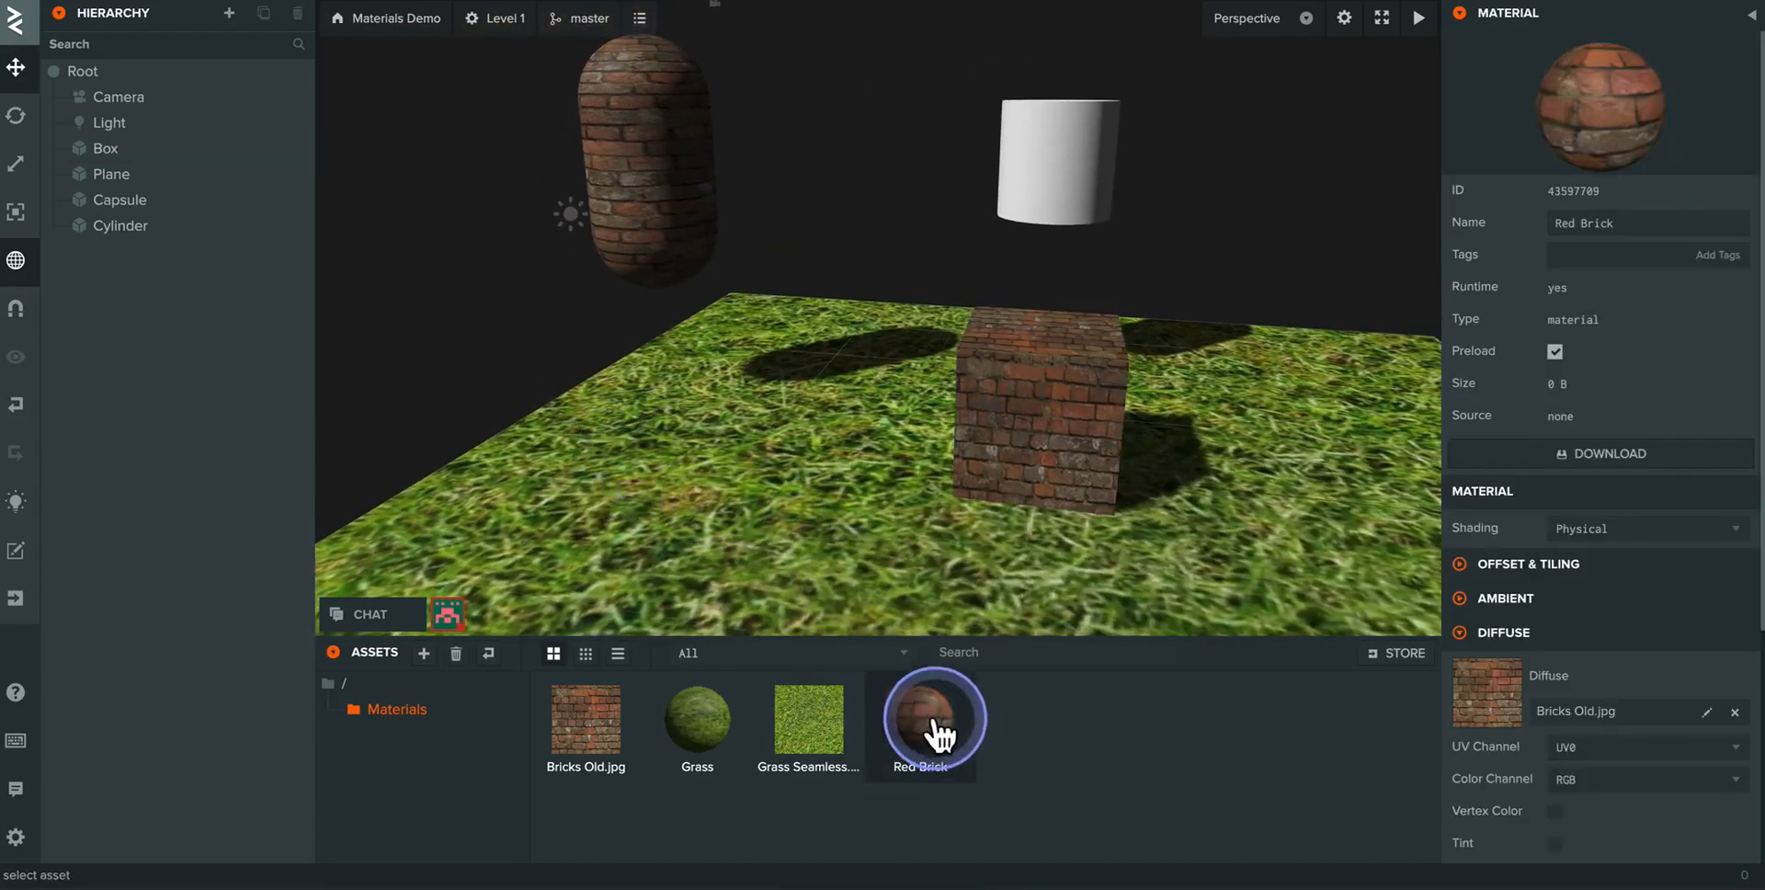
left_click_drag(934, 728, 1042, 154)
left_click_drag(853, 215, 913, 405)
scroll(874, 372, "down", 5)
scroll(873, 369, "up", 6)
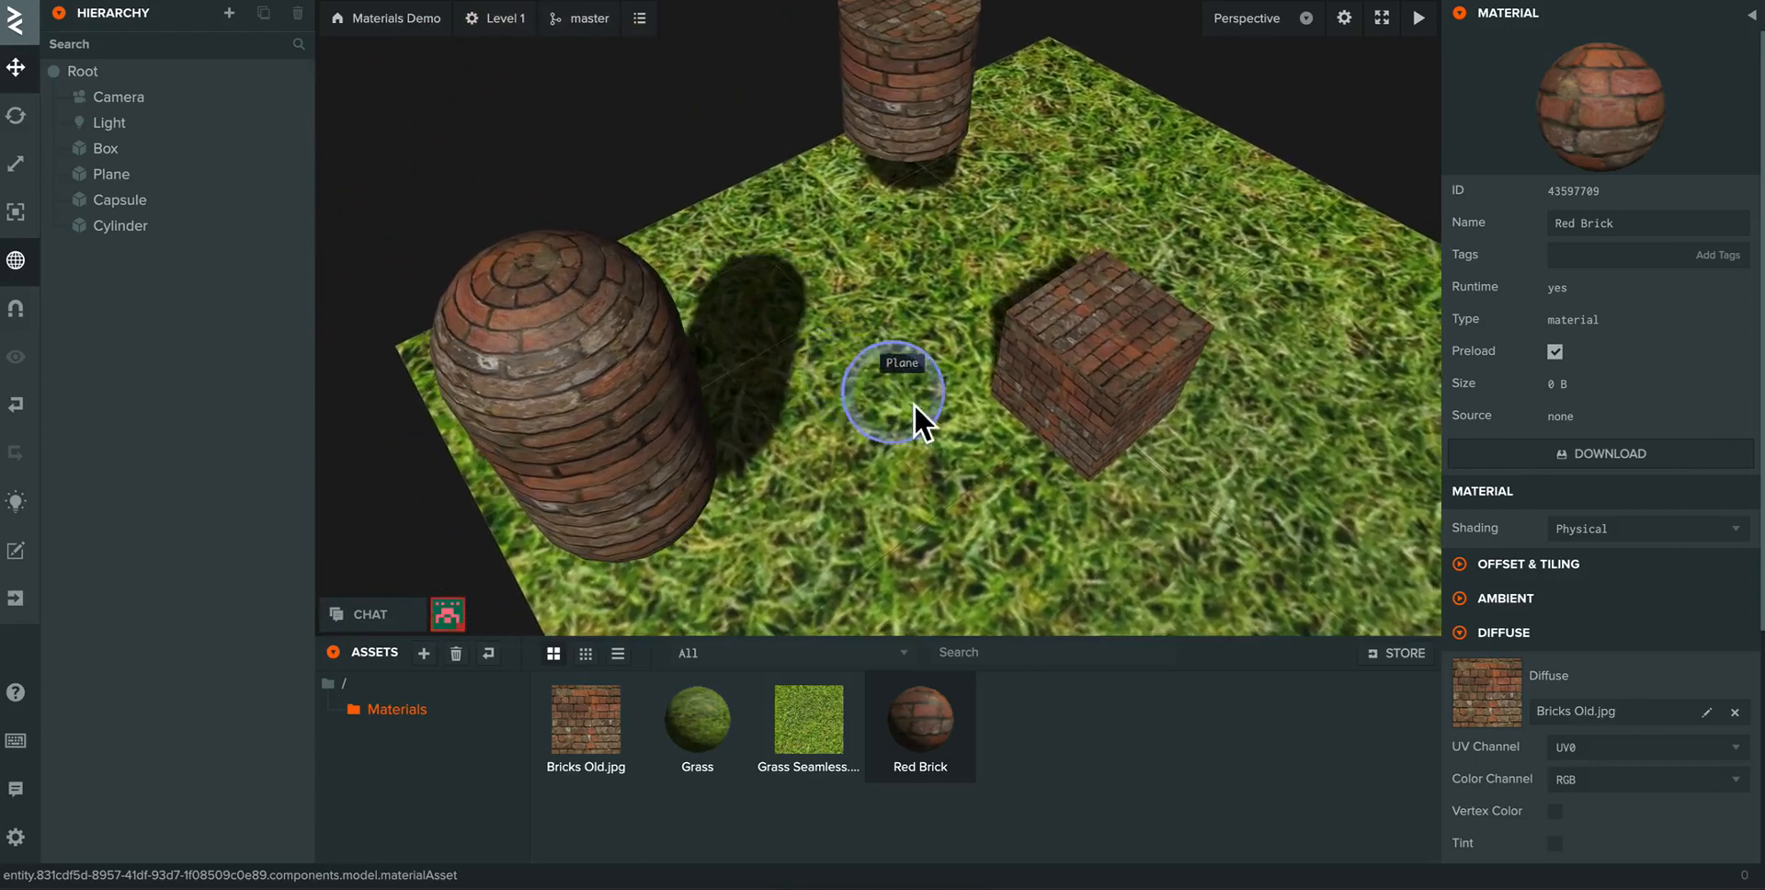
mouse_move(966, 410)
middle_mouse_down()
mouse_move(970, 498)
mouse_move(938, 429)
middle_mouse_up()
scroll(968, 489, "down", 5)
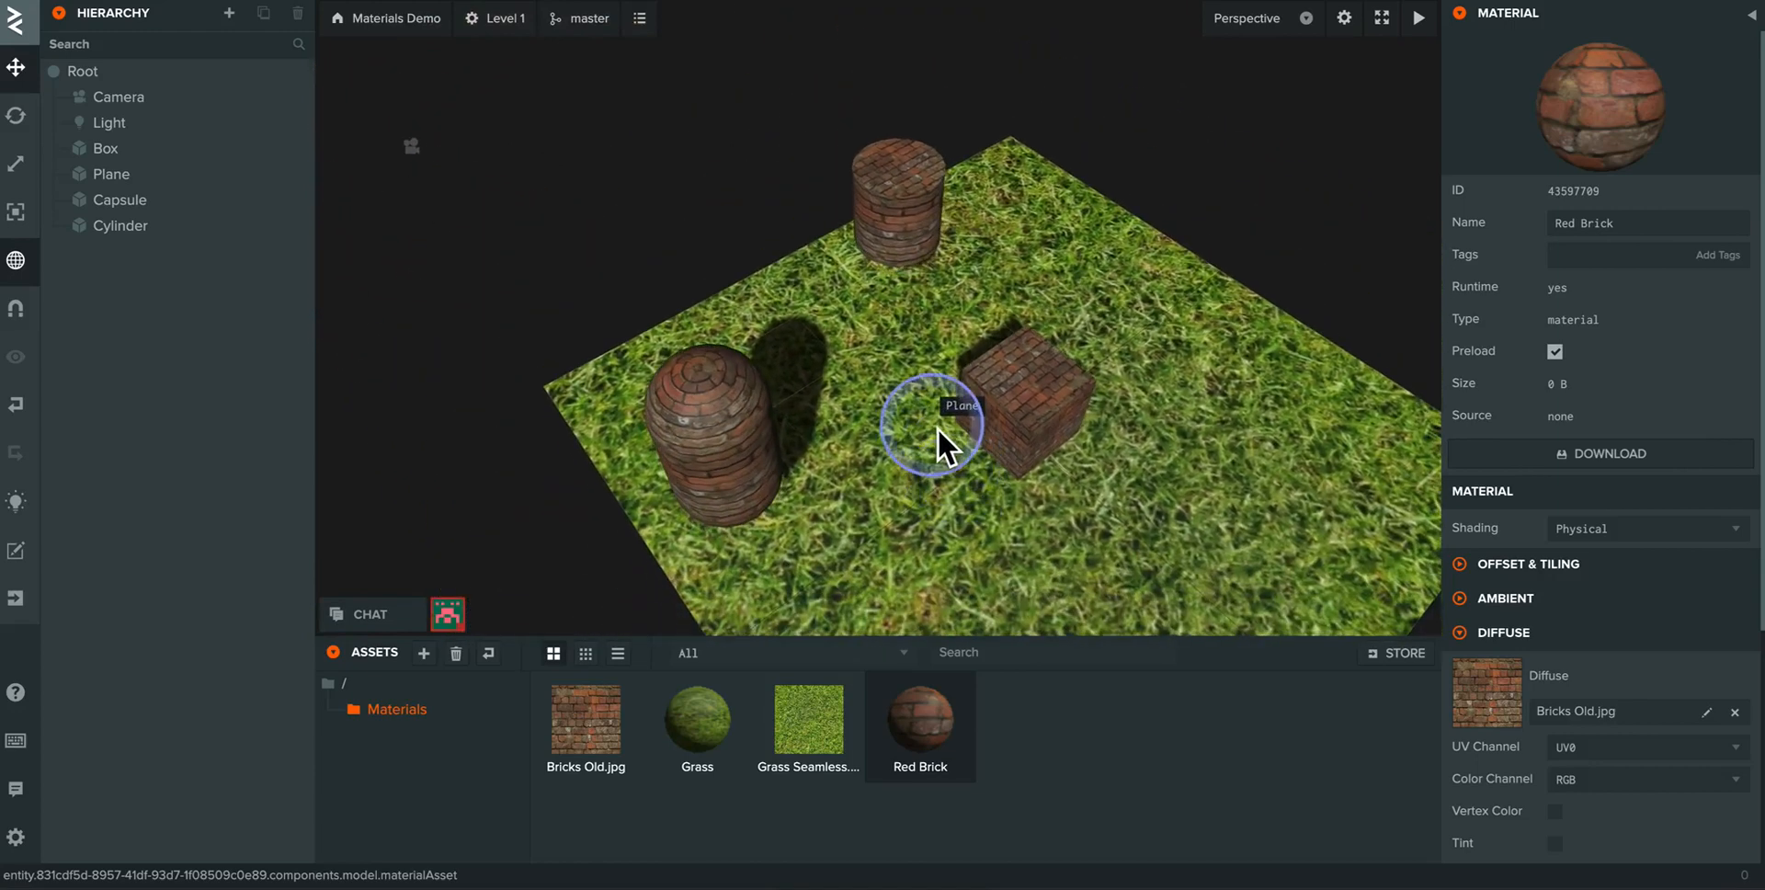
left_click(919, 717)
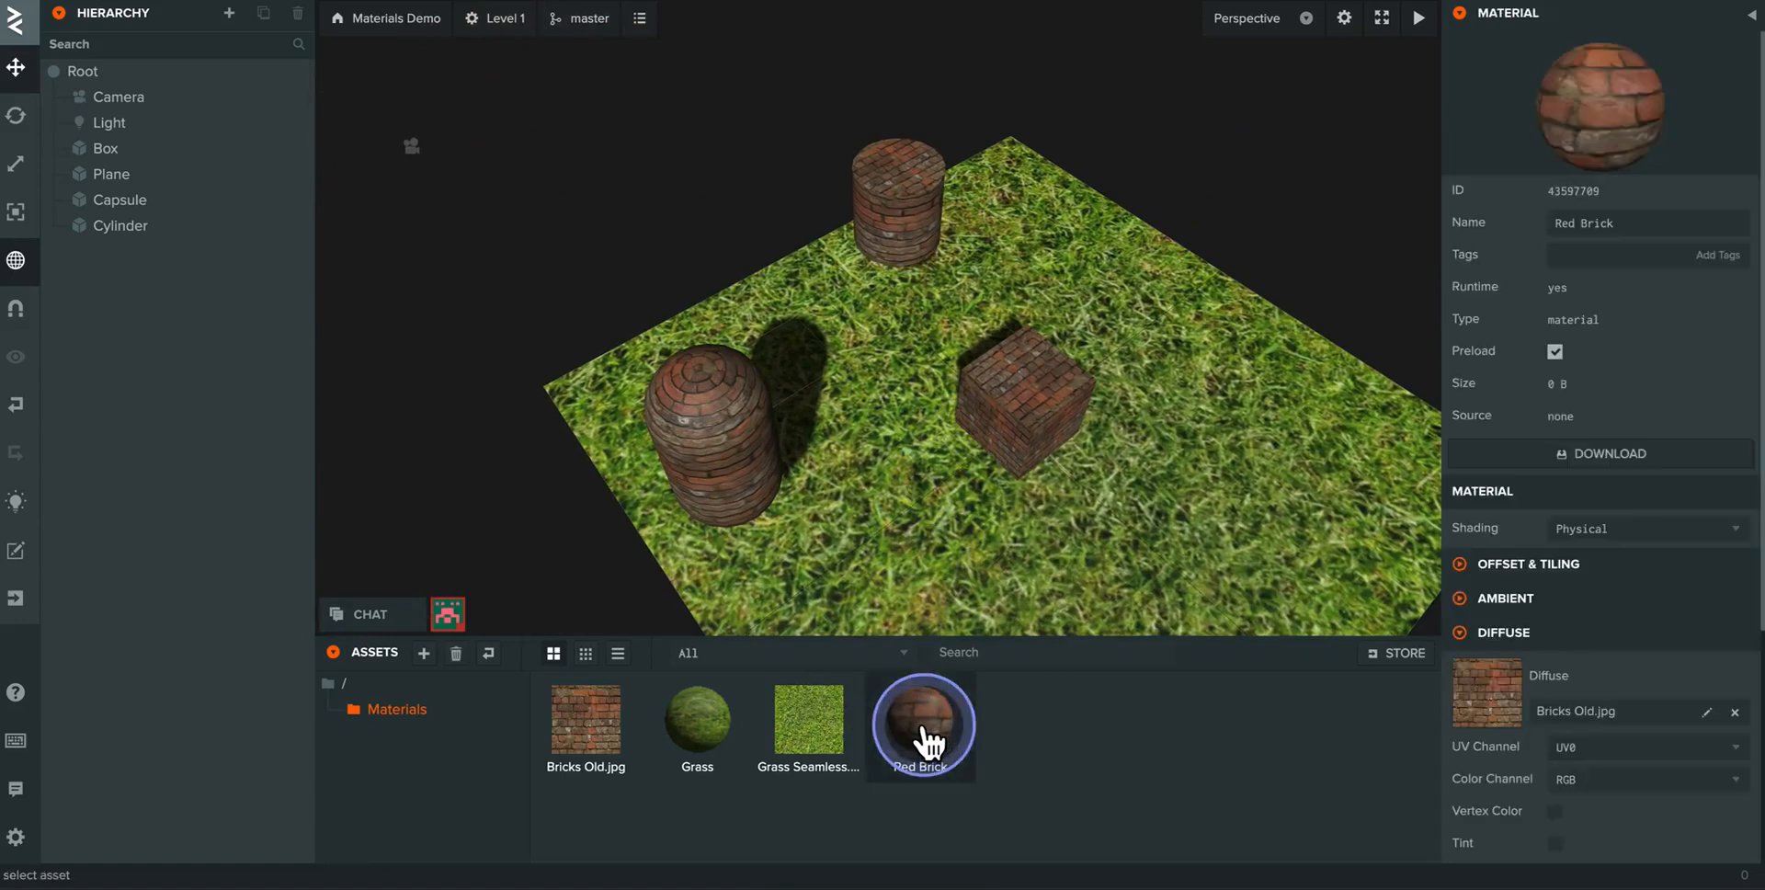
- Examine the Red Brick material's specular settings and collapse that section again
scroll(1563, 571, "down", 3)
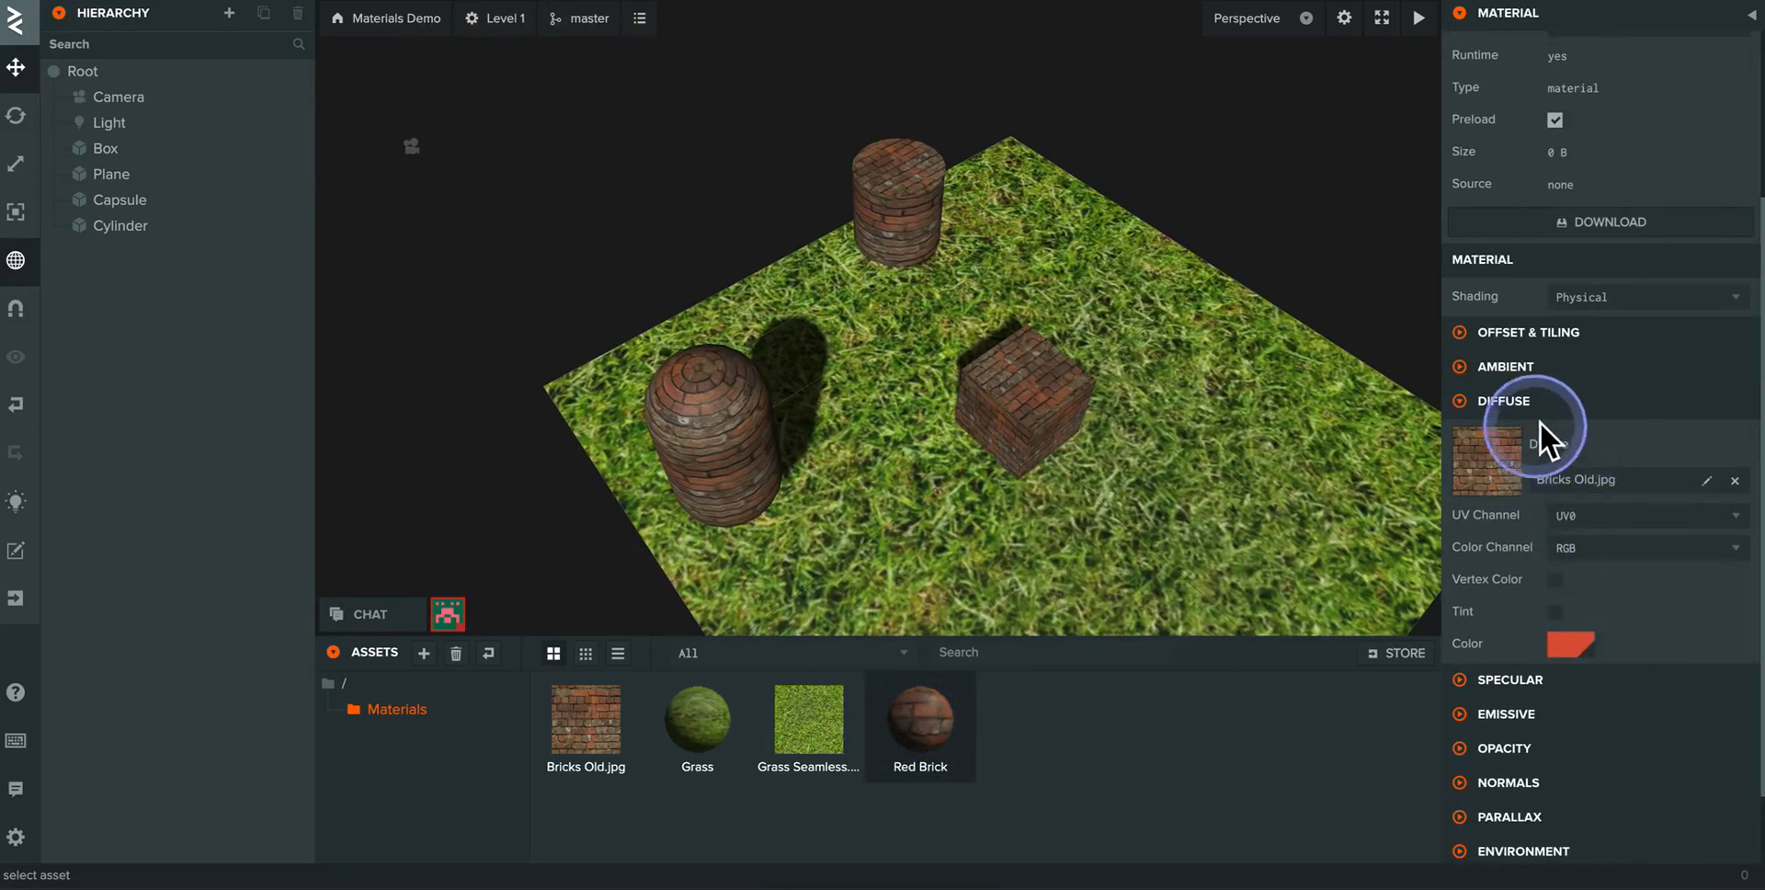
left_click(1522, 683)
scroll(1586, 685, "down", 2)
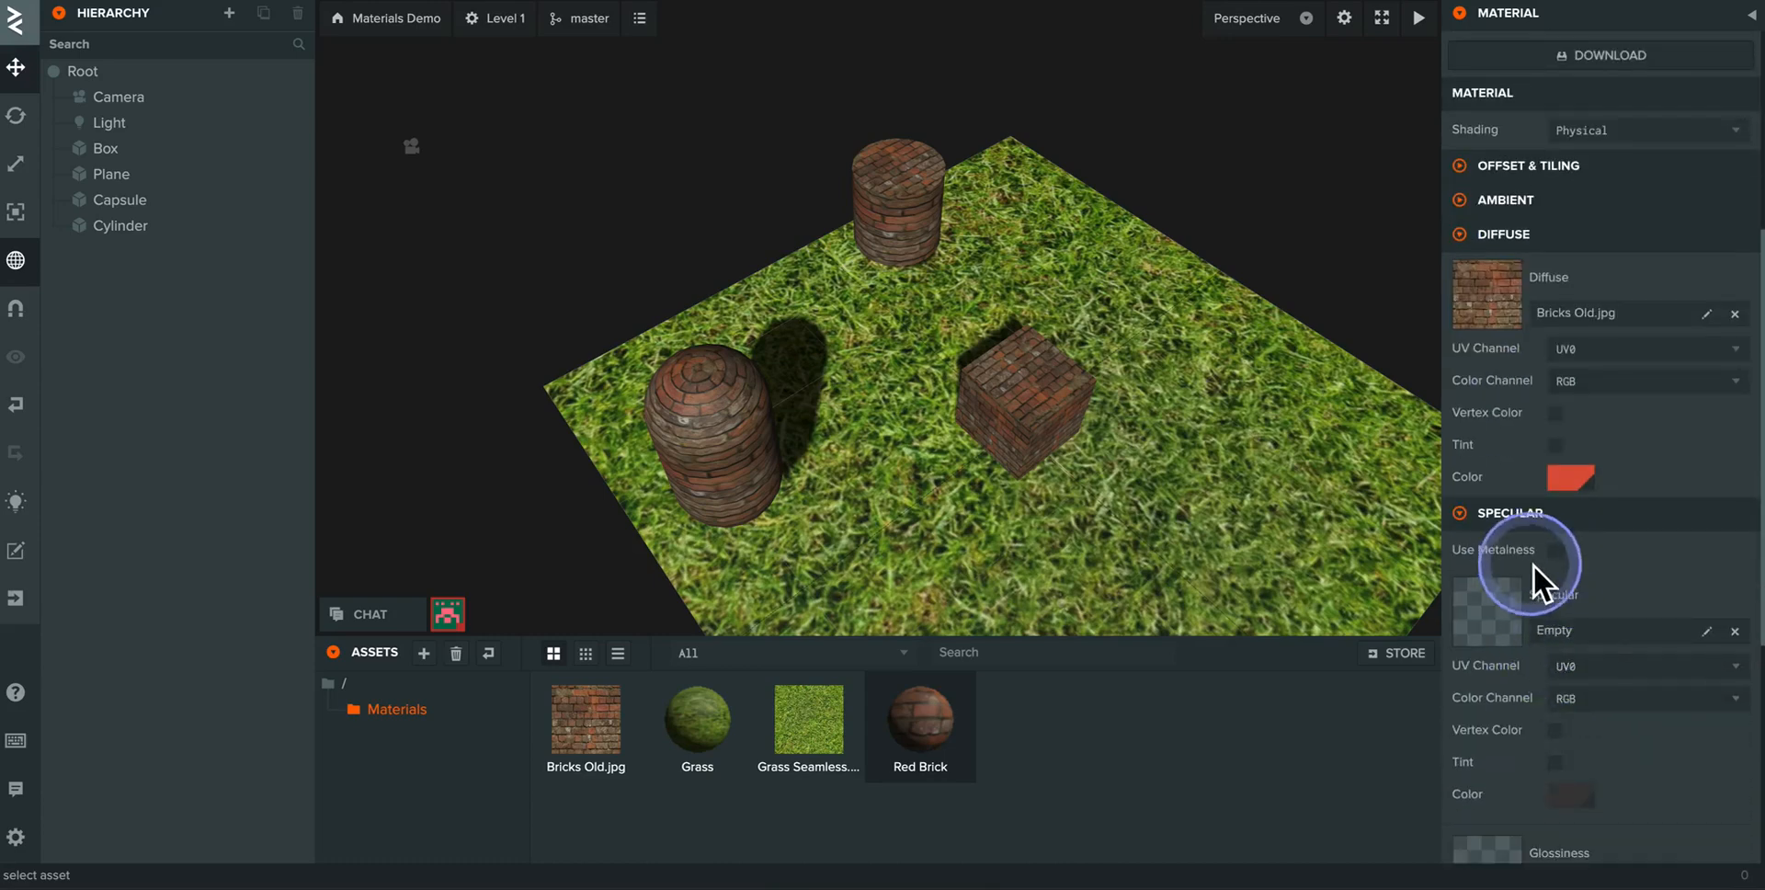
left_click(1507, 516)
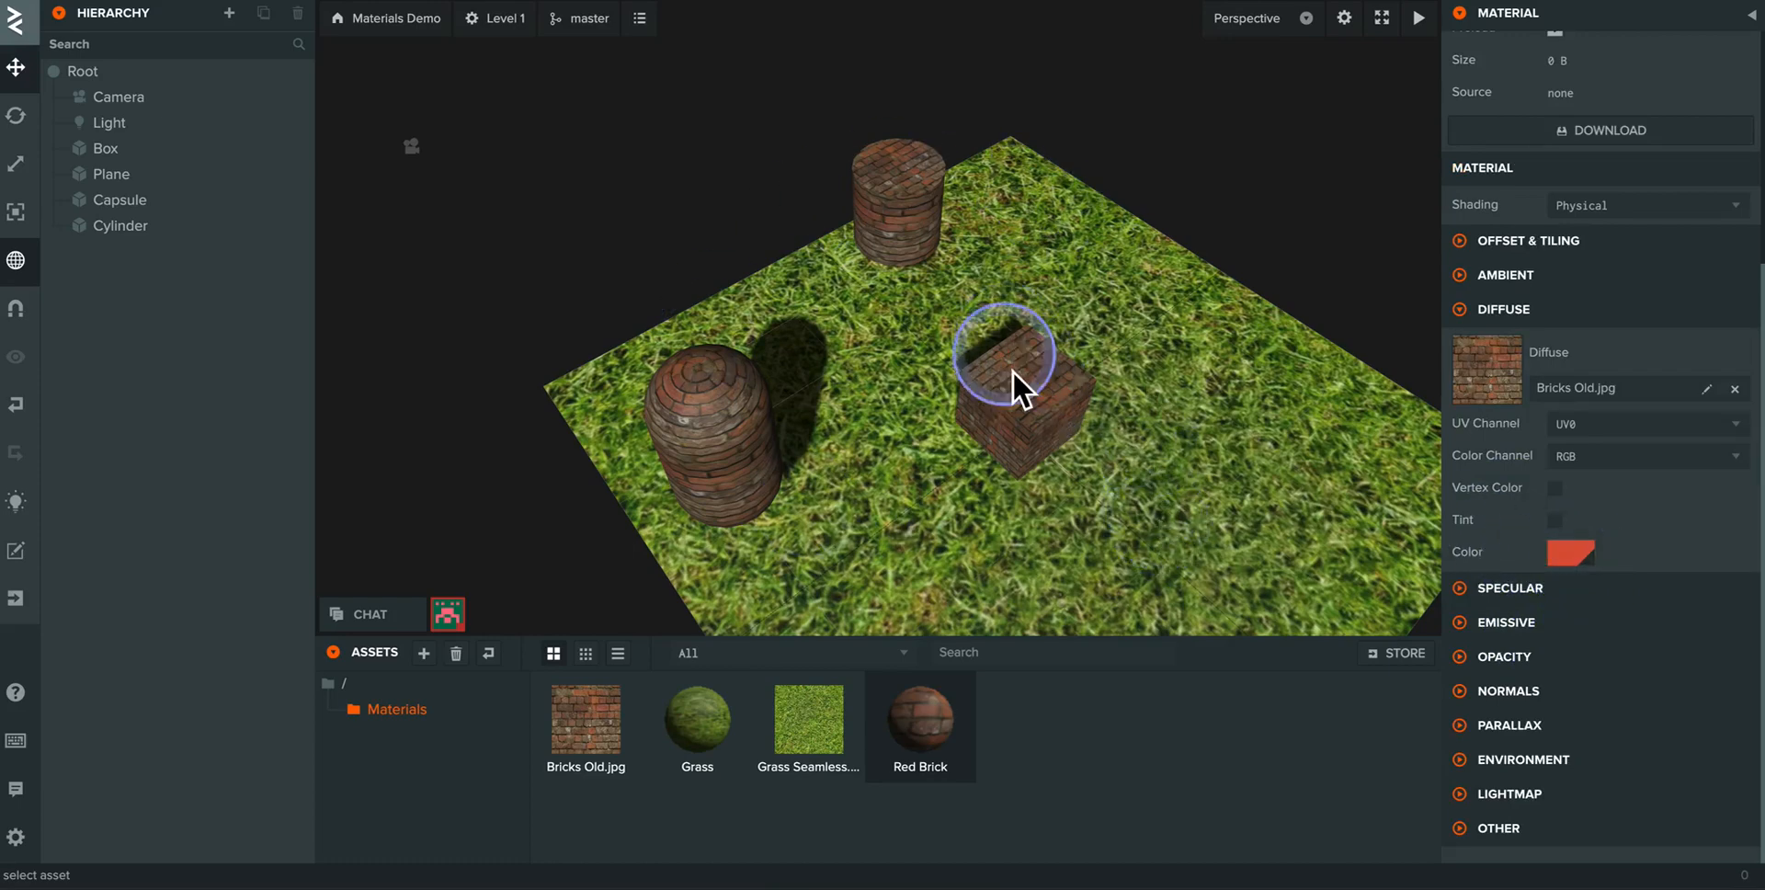
- Examine the brick and grass textures on the primitives from lower angles, and reopen the Materials folder from the asset root
left_click_drag(1122, 471, 1056, 350)
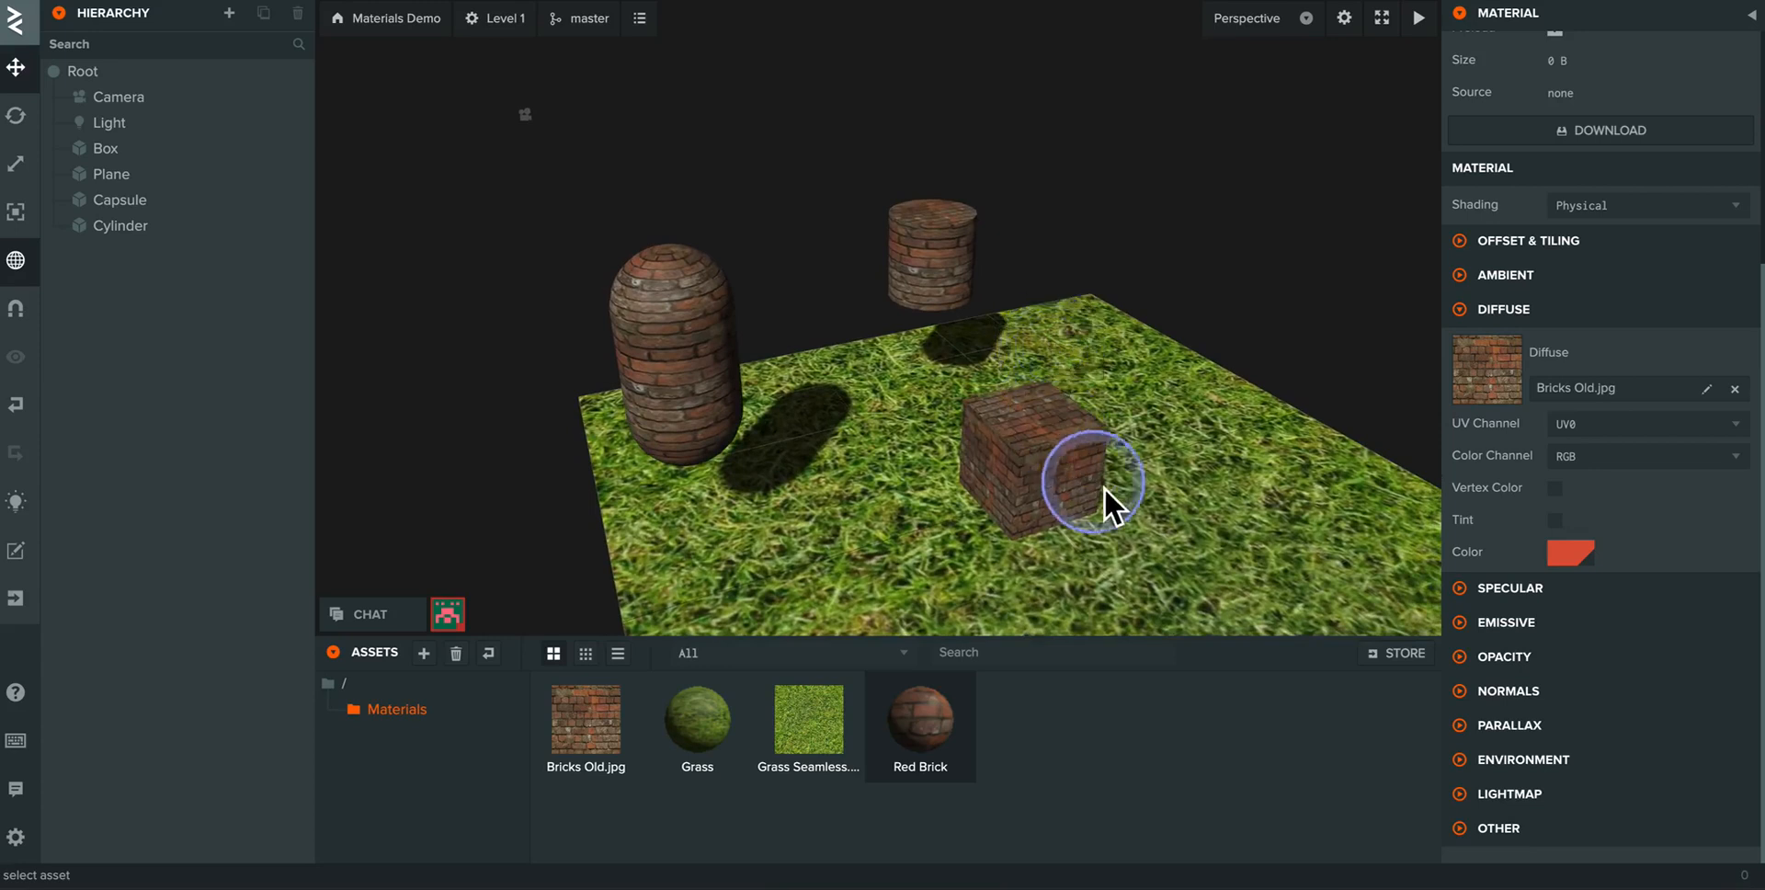
left_click_drag(1105, 487, 1078, 461)
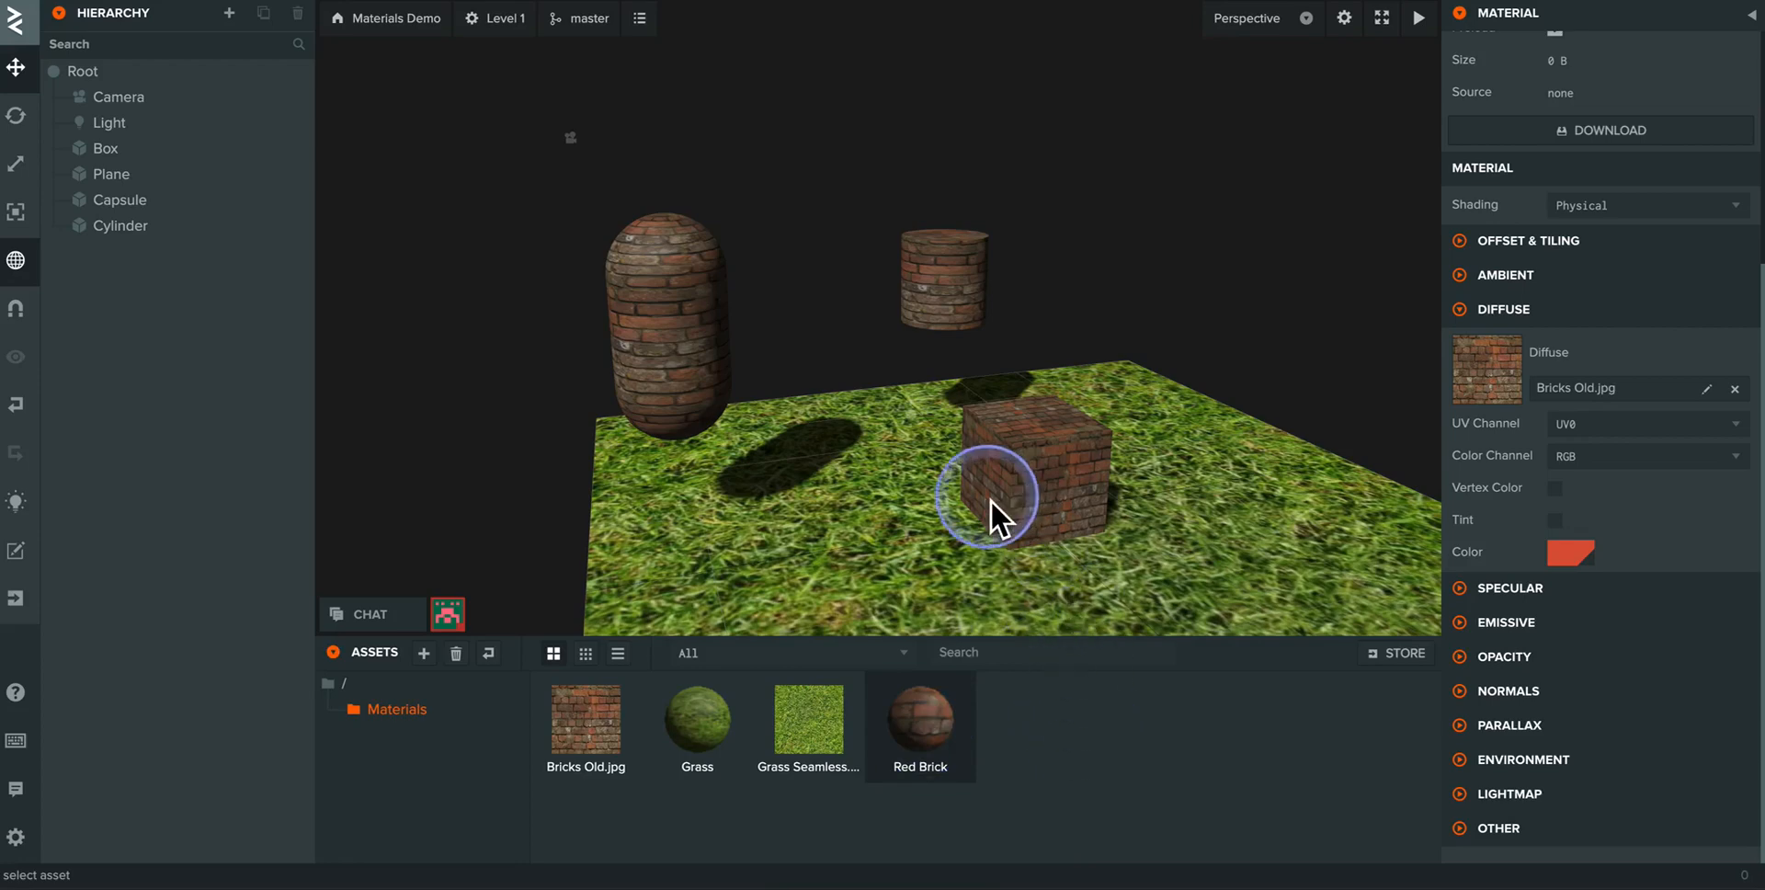
left_click_drag(990, 499, 935, 521)
left_click_drag(934, 390, 996, 400)
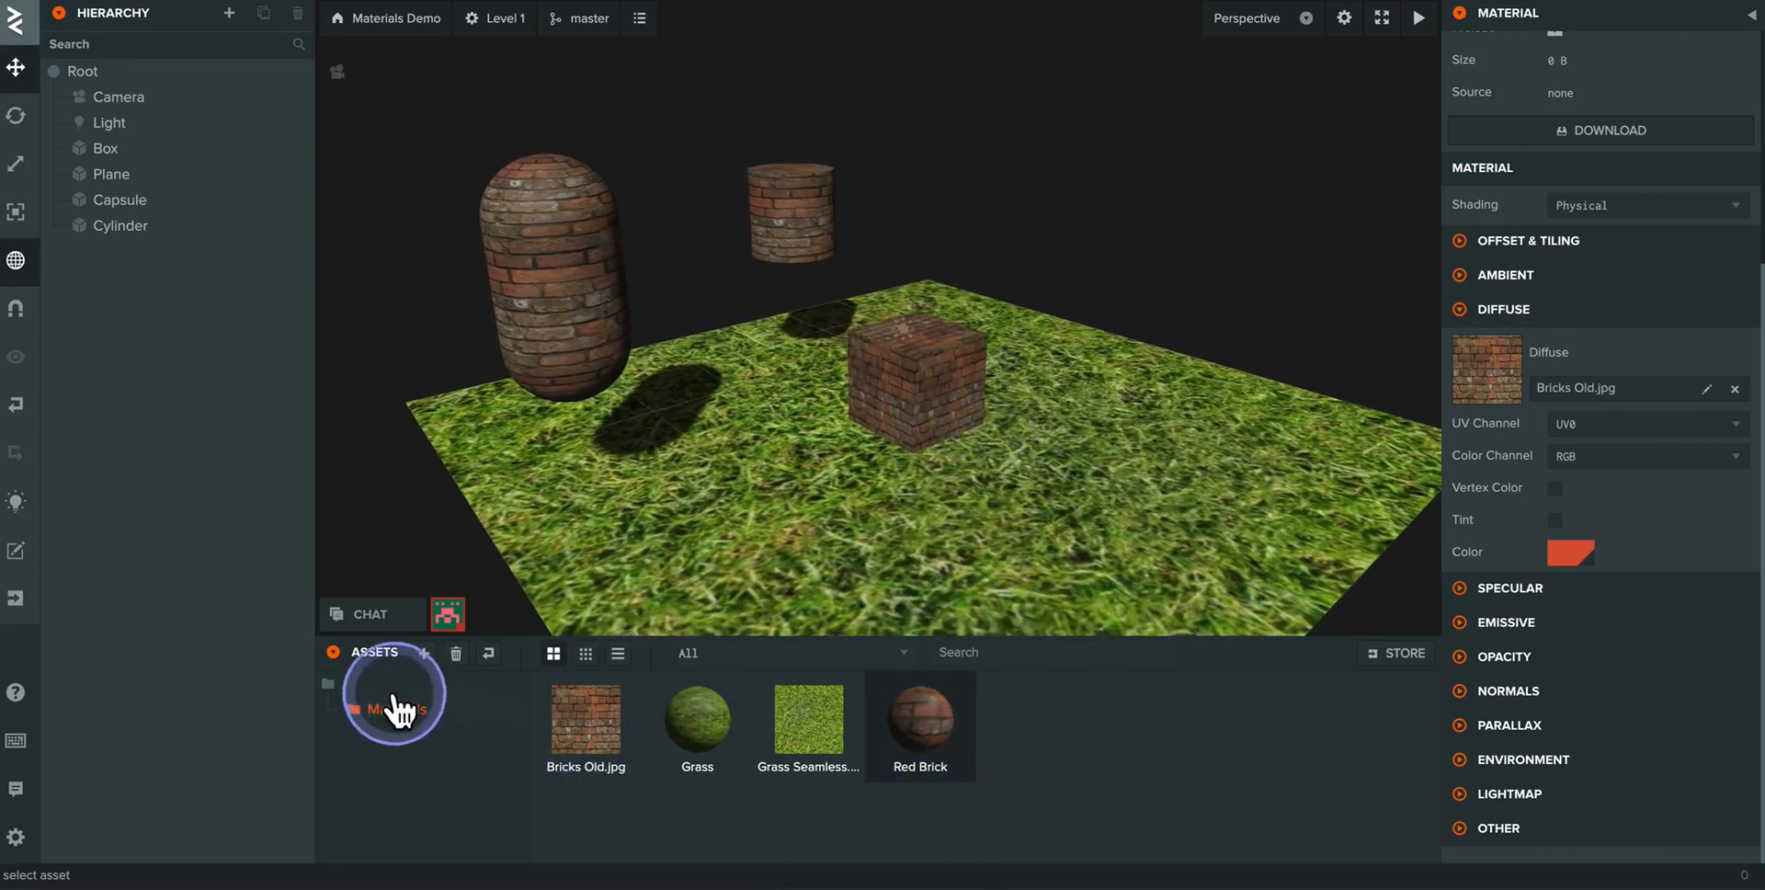
left_click(358, 682)
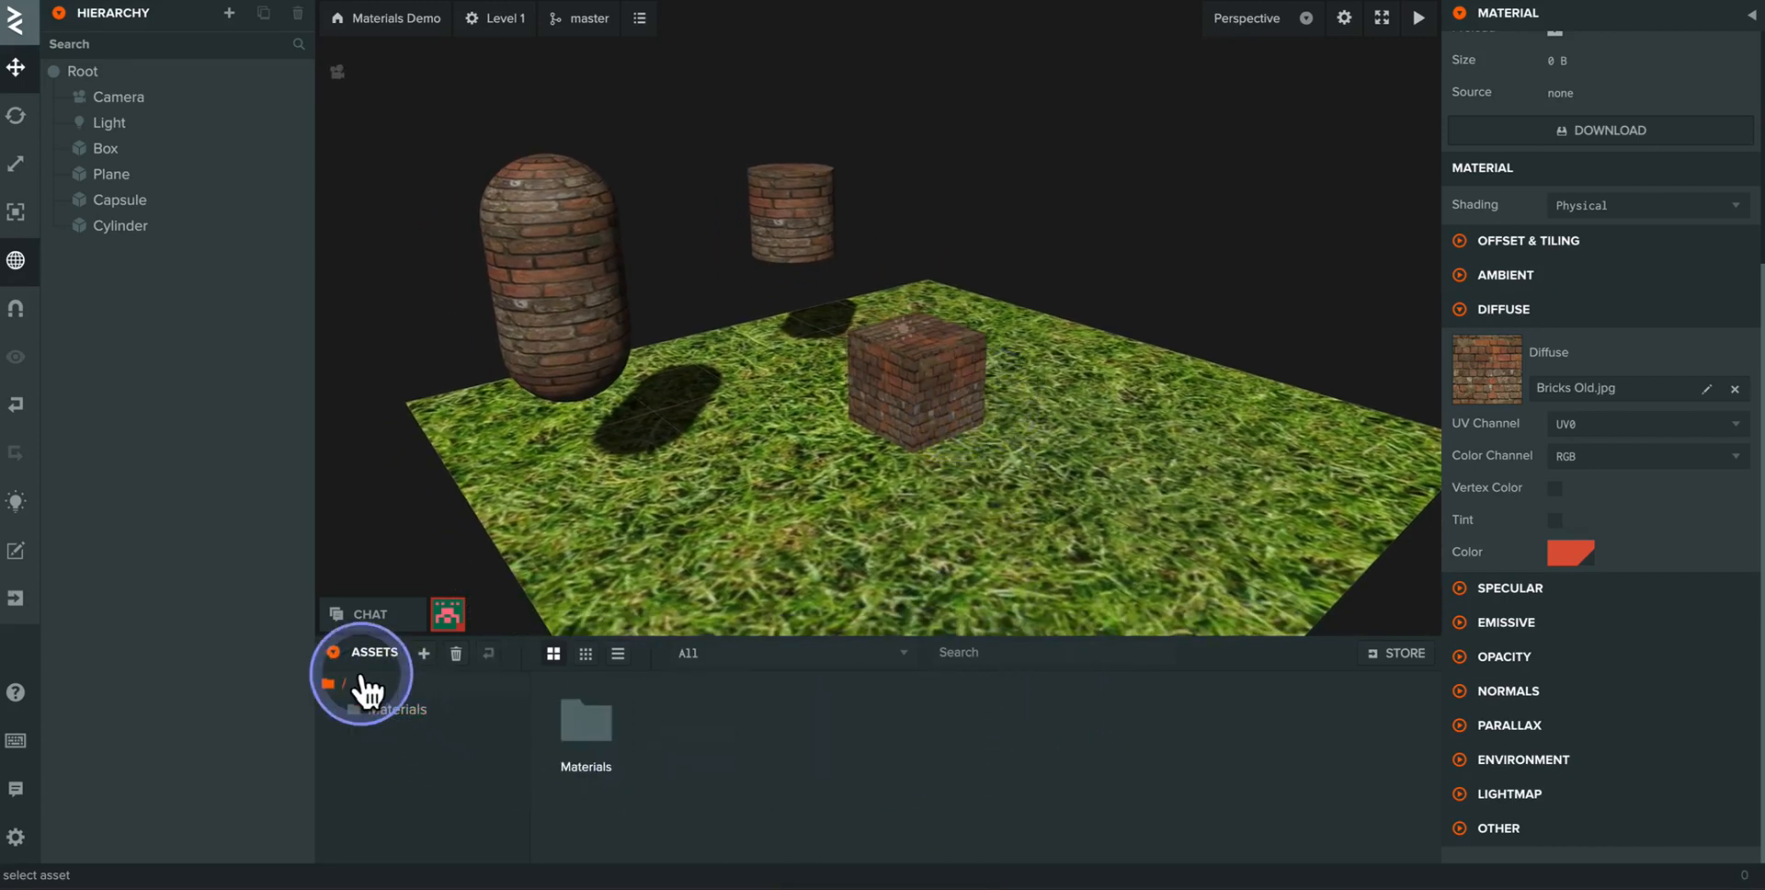
double_click(587, 727)
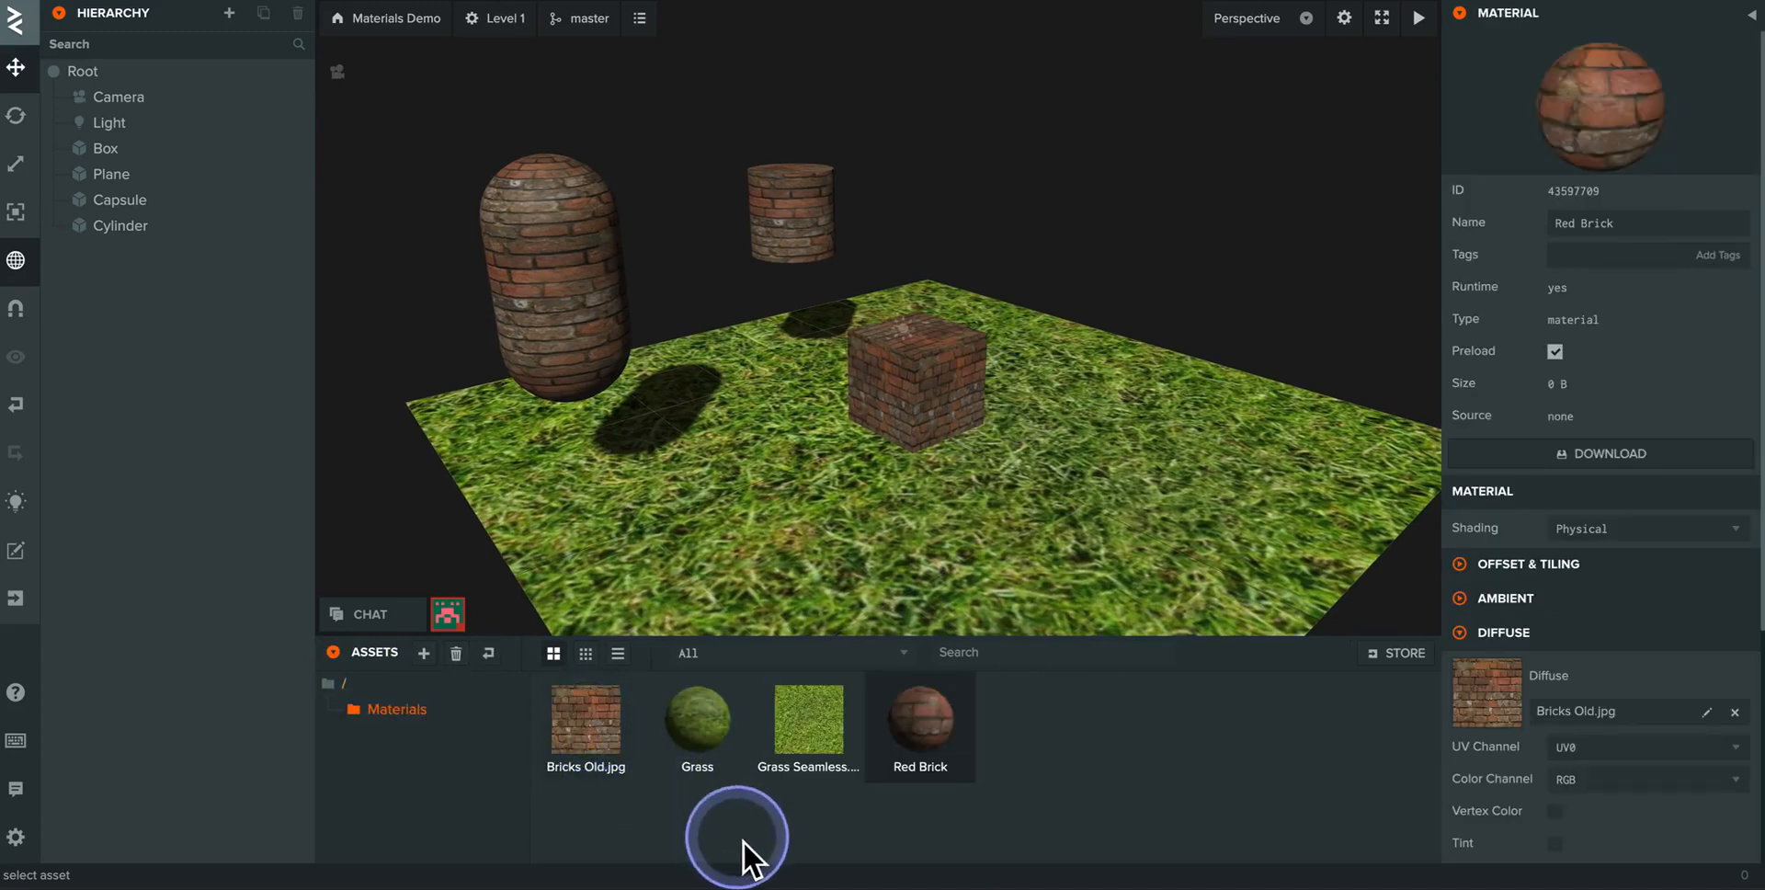